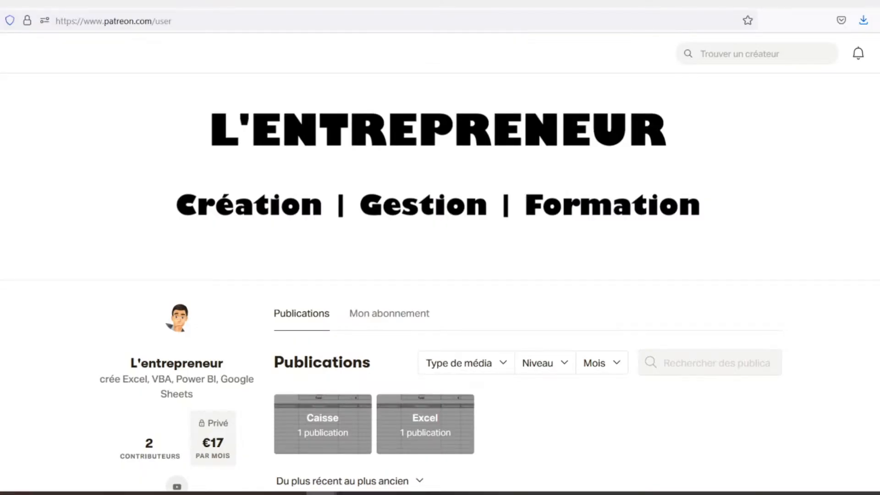
# Look through the L'entrepreneur Patreon publications down to the Feuilles de caisse post with its caisse.xlsx attachment.
pyautogui.scroll(-3, 439, 282)
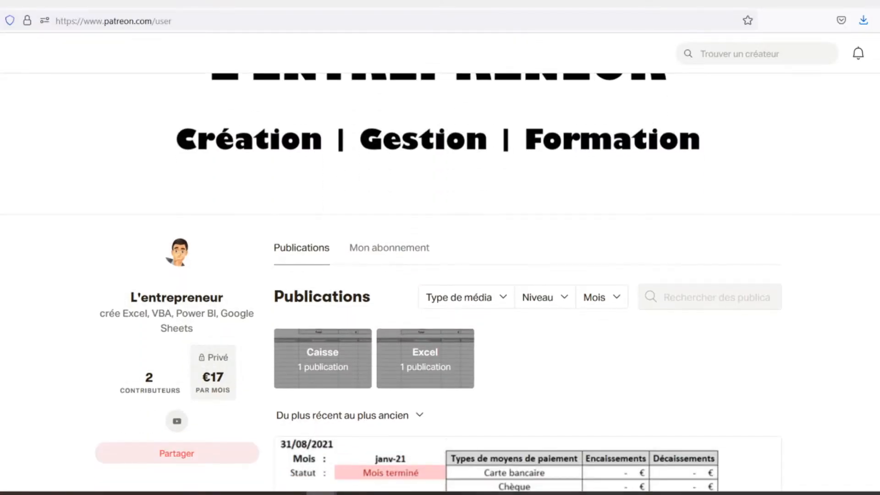
pyautogui.scroll(-2, 438, 298)
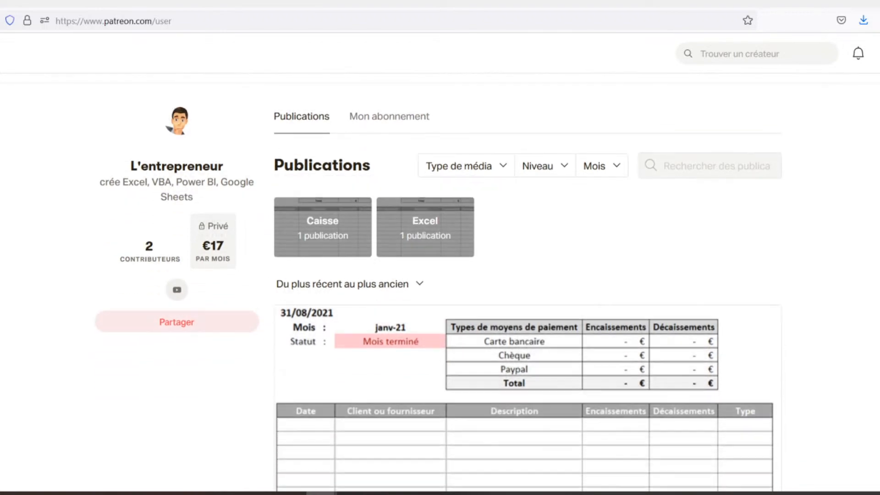
pyautogui.scroll(-2, 439, 282)
pyautogui.scroll(-2, 439, 282)
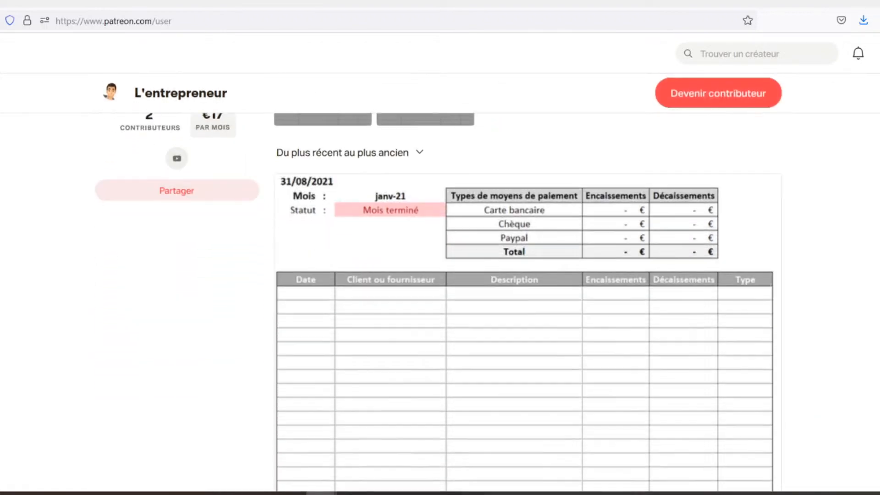
pyautogui.scroll(-2, 438, 282)
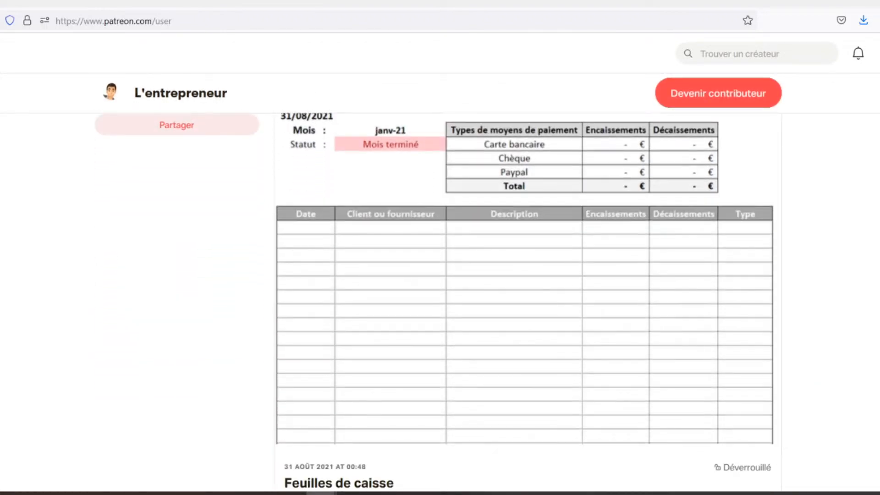
pyautogui.scroll(-2, 438, 282)
pyautogui.scroll(-2, 438, 282)
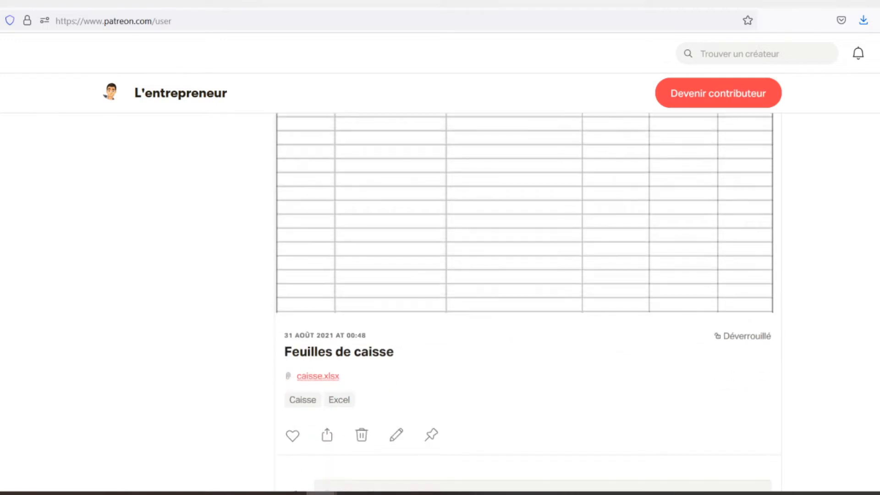
pyautogui.scroll(-2, 439, 283)
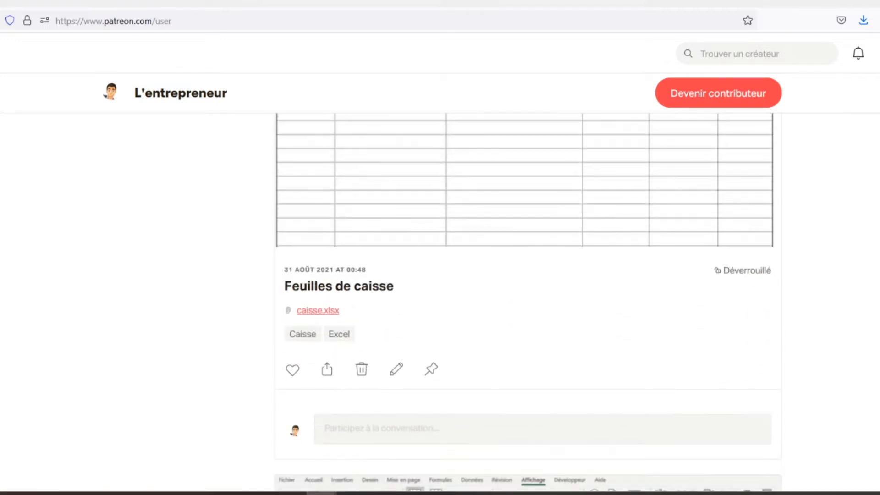
pyautogui.scroll(-2, 439, 282)
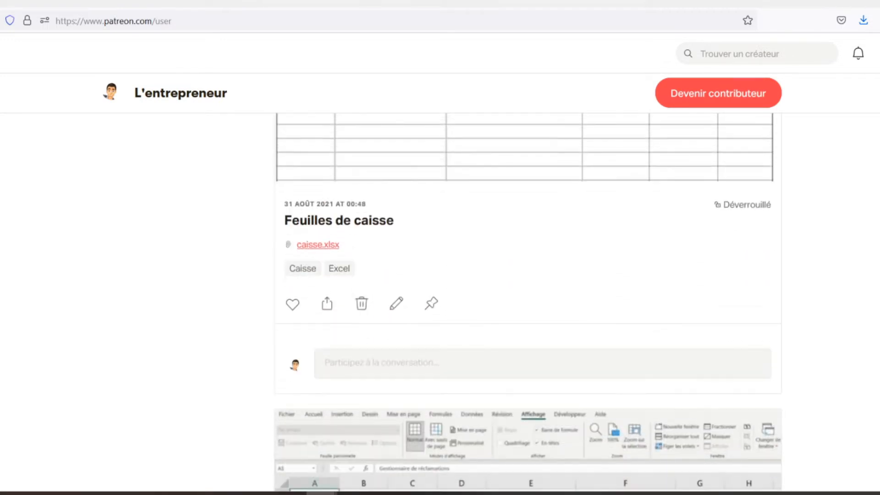
pyautogui.scroll(-2, 439, 282)
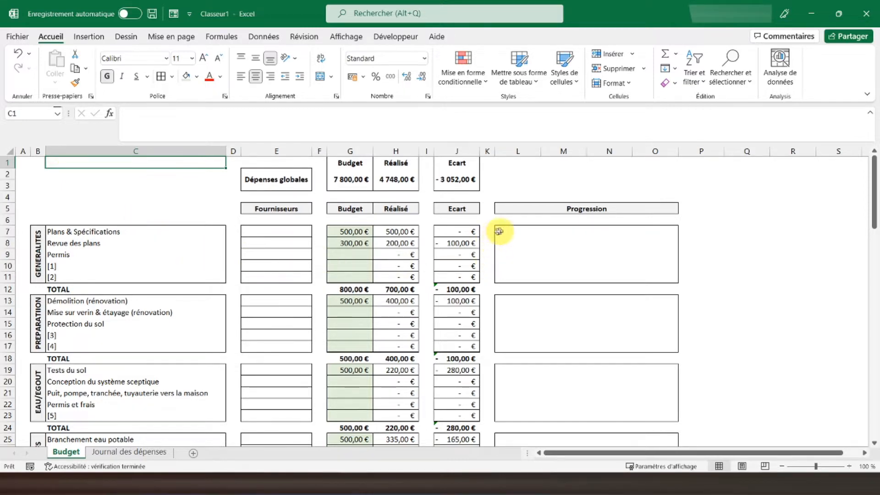
pyautogui.click(581, 241)
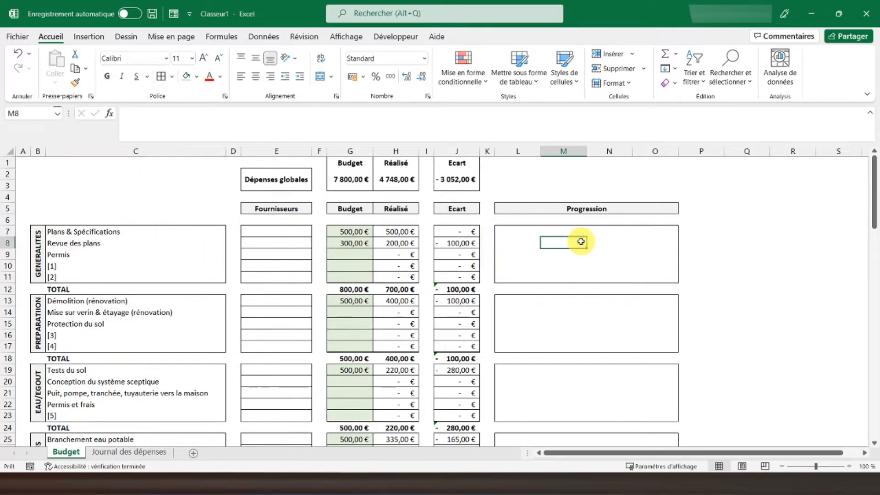
pyautogui.scroll(-5, 572, 245)
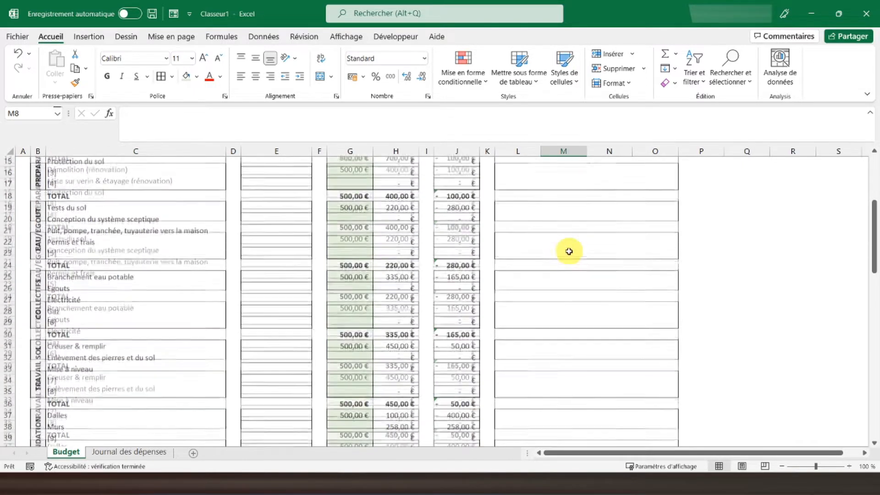
pyautogui.scroll(5, 568, 252)
pyautogui.click(502, 231)
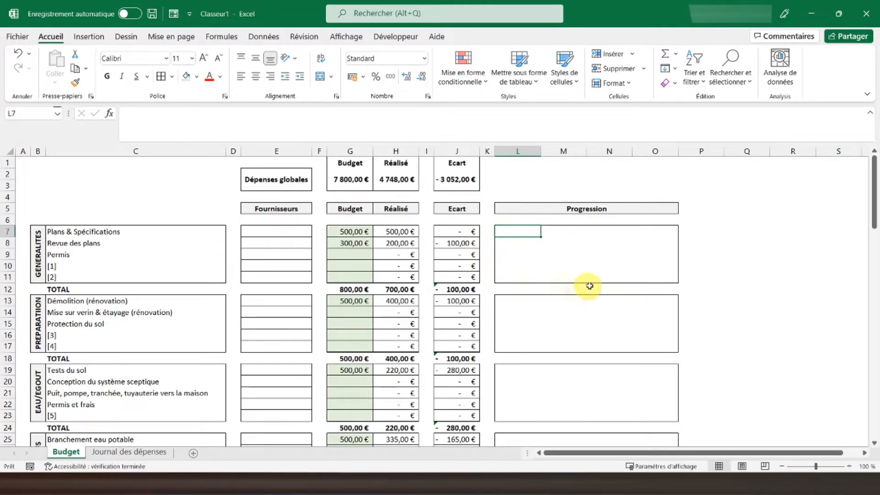
# In the first Progression box, link M8 to the Réalisé total in H12 and N8 to the Budget total in G12.
pyautogui.click(552, 247)
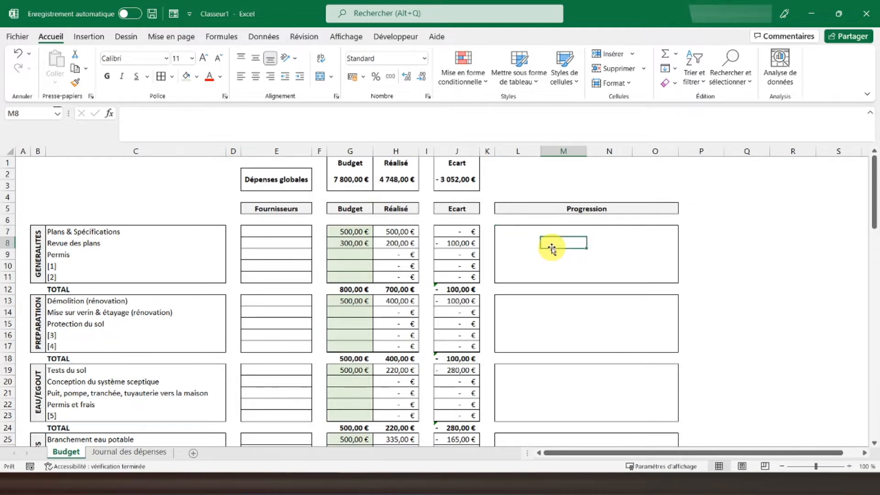
pyautogui.write('=')
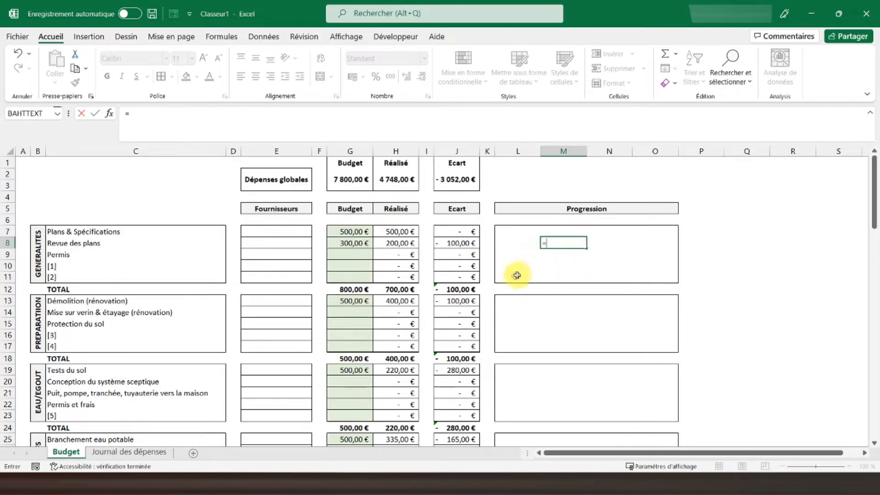
pyautogui.click(399, 289)
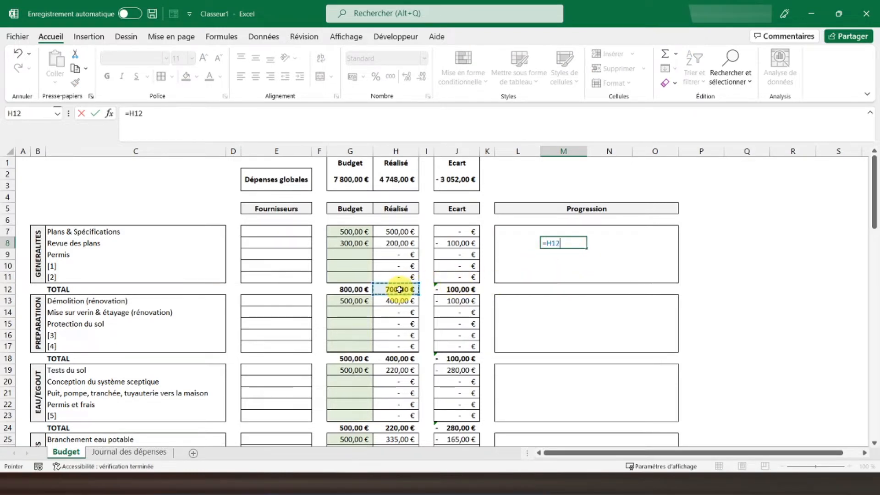
pyautogui.press('Return')
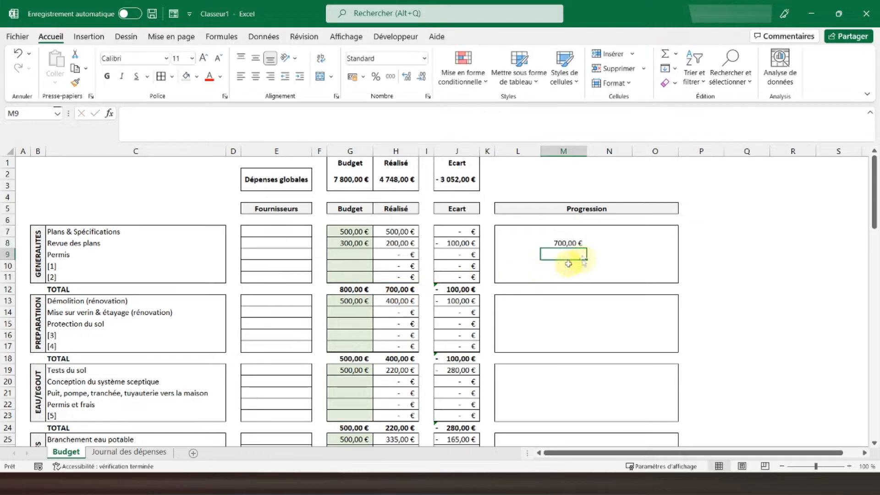
pyautogui.click(605, 247)
pyautogui.write('=')
pyautogui.click(349, 289)
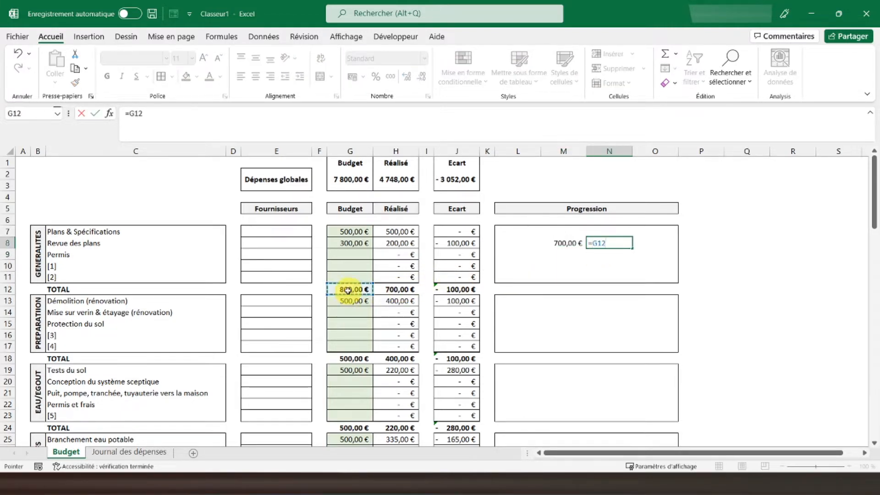
pyautogui.press('Return')
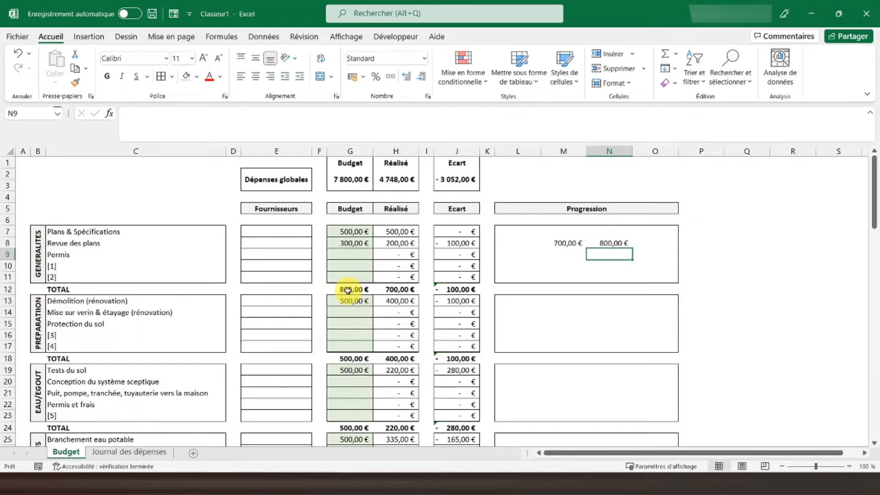
# Format cells M9 and N9 as percentages and enter 100% in N9.
pyautogui.click(375, 78)
pyautogui.click(563, 253)
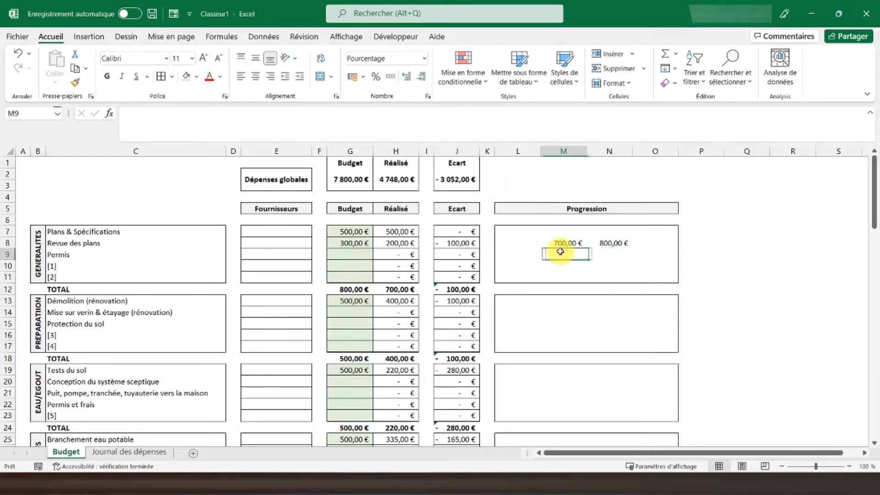
pyautogui.click(375, 78)
pyautogui.click(604, 254)
pyautogui.write('100')
pyautogui.press('Return')
# Calculate the spent share of the budget in M9 with the formula =M8/N8.
pyautogui.click(564, 254)
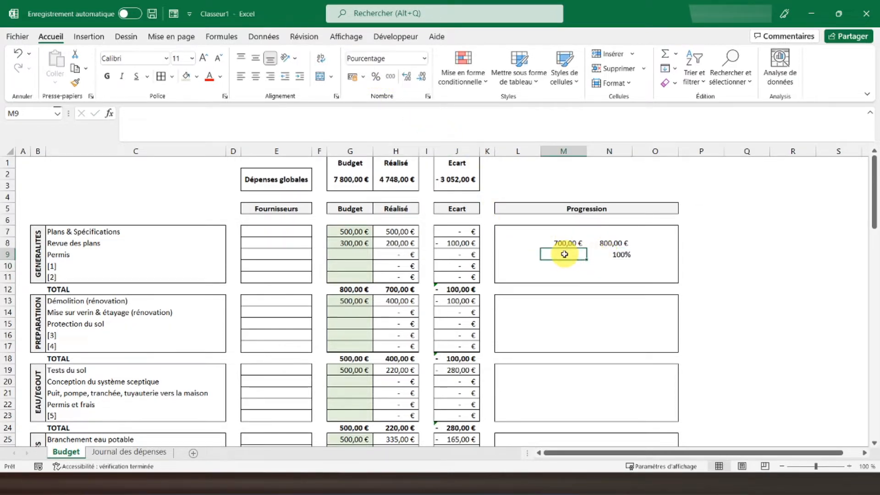
pyautogui.write('=')
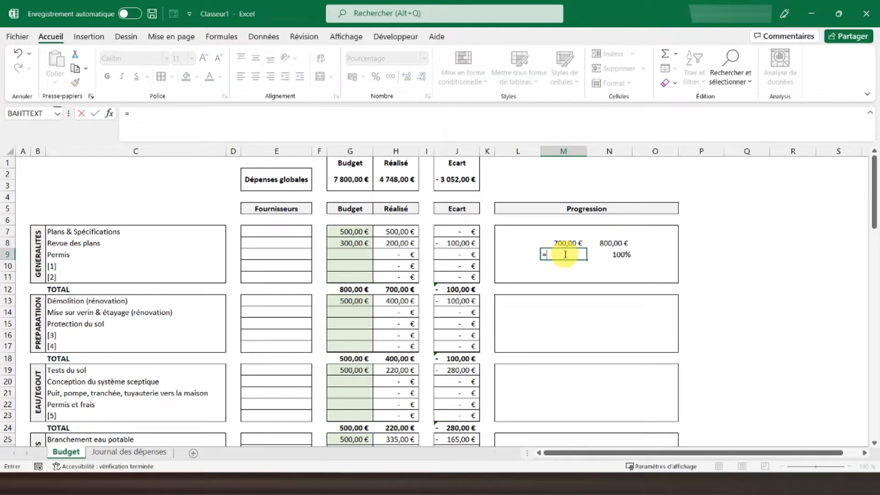
pyautogui.press('Up')
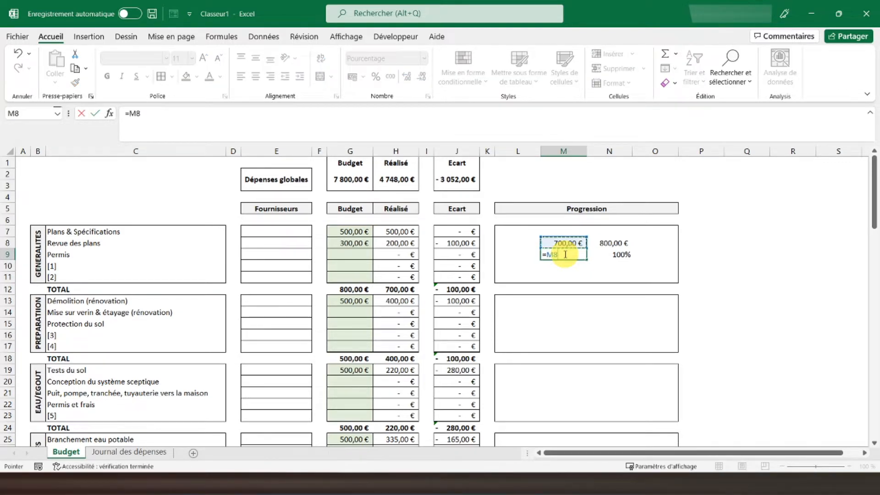
pyautogui.write('/')
pyautogui.press('Right')
pyautogui.press('Up')
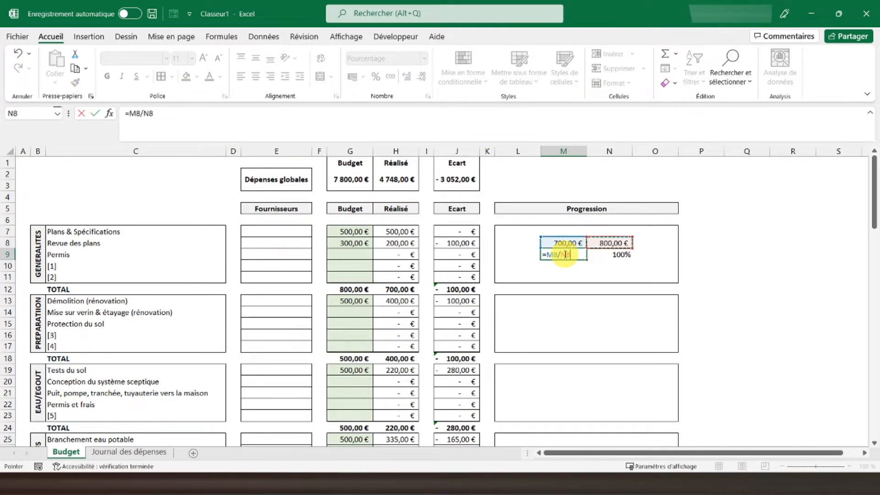
pyautogui.press('Return')
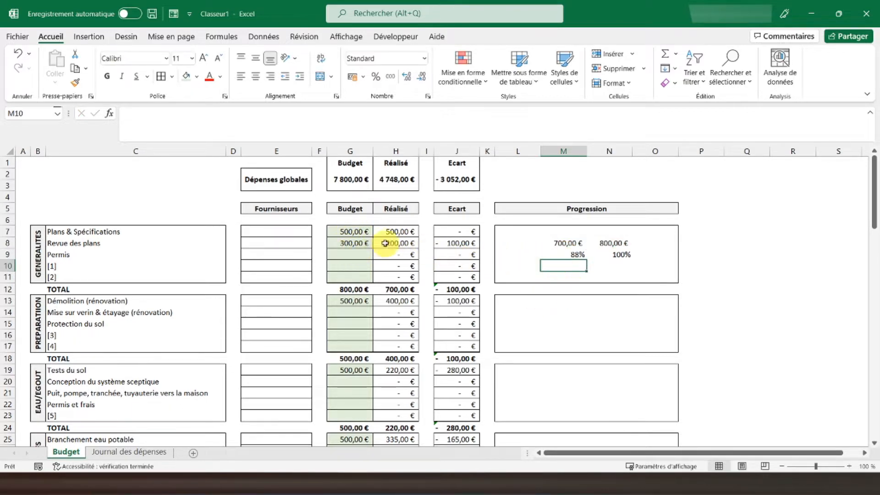
# Insert a 2D clustered bar chart starting from the percentage cell M9.
pyautogui.click(350, 209)
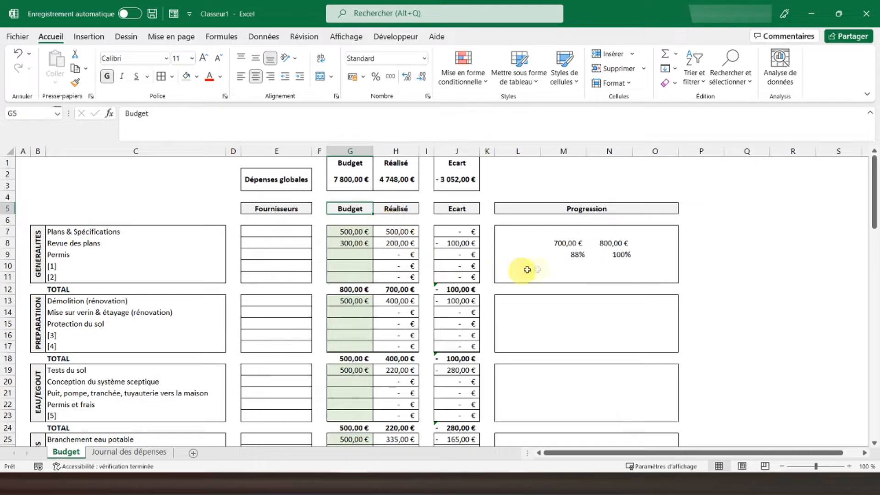
pyautogui.click(576, 255)
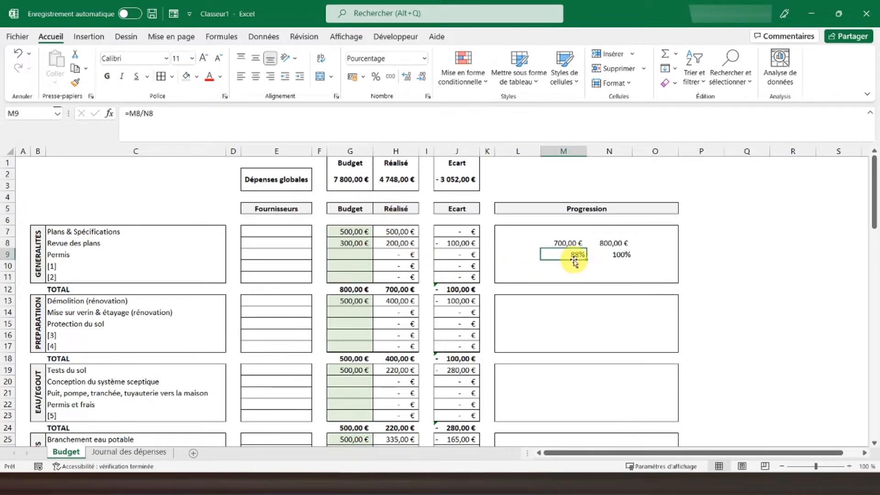
pyautogui.click(96, 38)
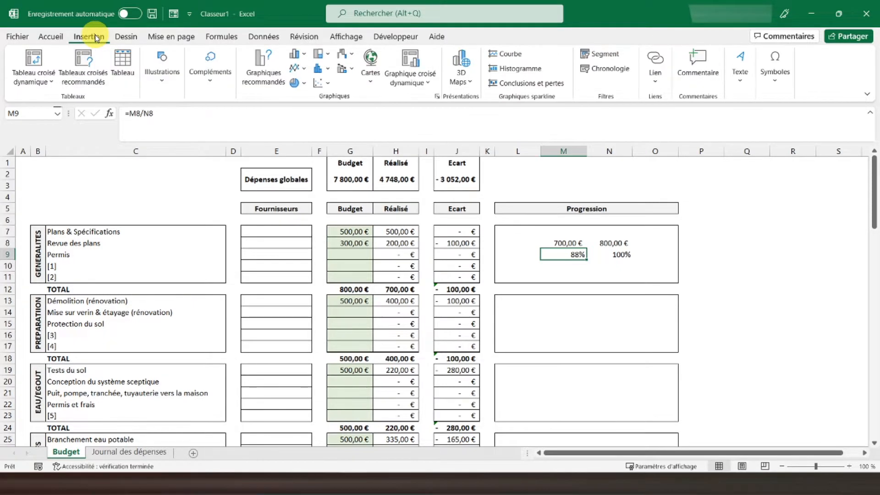
pyautogui.click(304, 56)
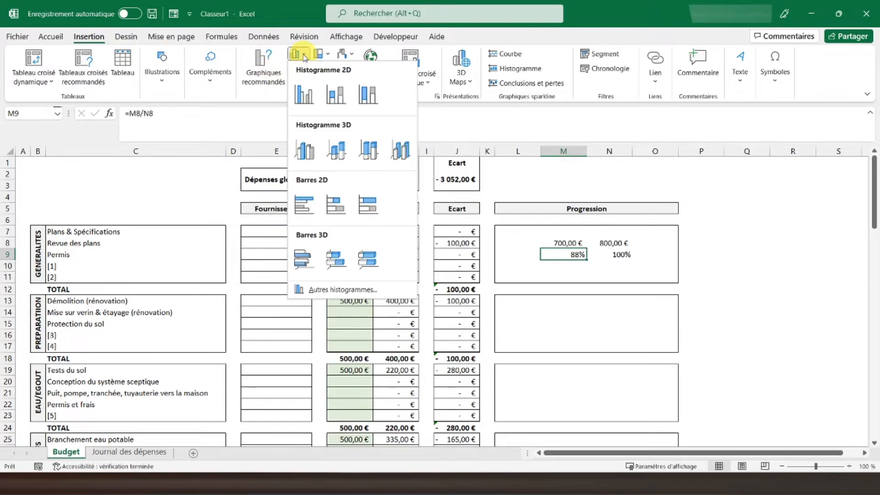
pyautogui.click(304, 207)
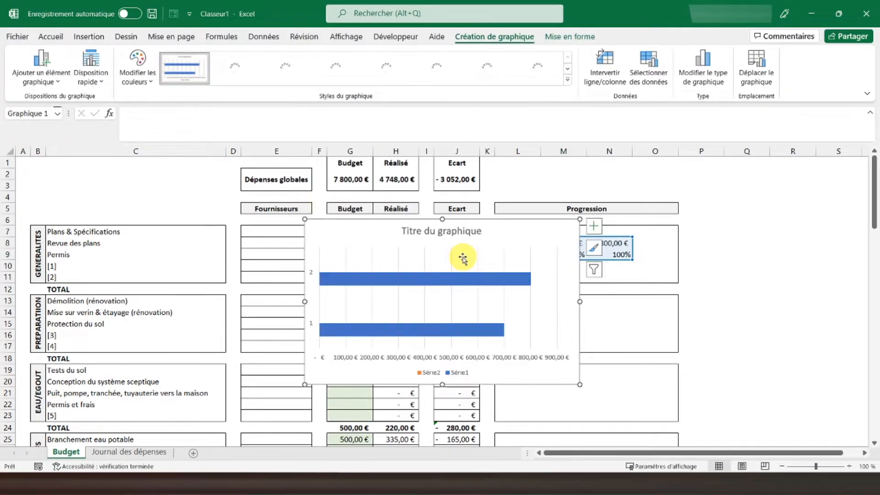
# Remove both automatically created series from the bar chart's data source.
pyautogui.click(650, 79)
pyautogui.click(156, 211)
pyautogui.click(157, 212)
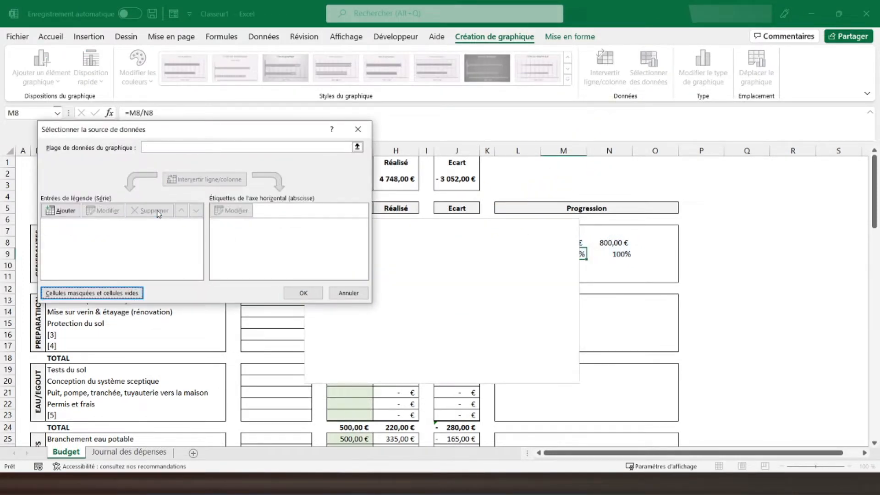
# Add a new chart series that takes its values from cell M9 and apply the data source.
pyautogui.click(61, 210)
pyautogui.click(146, 228)
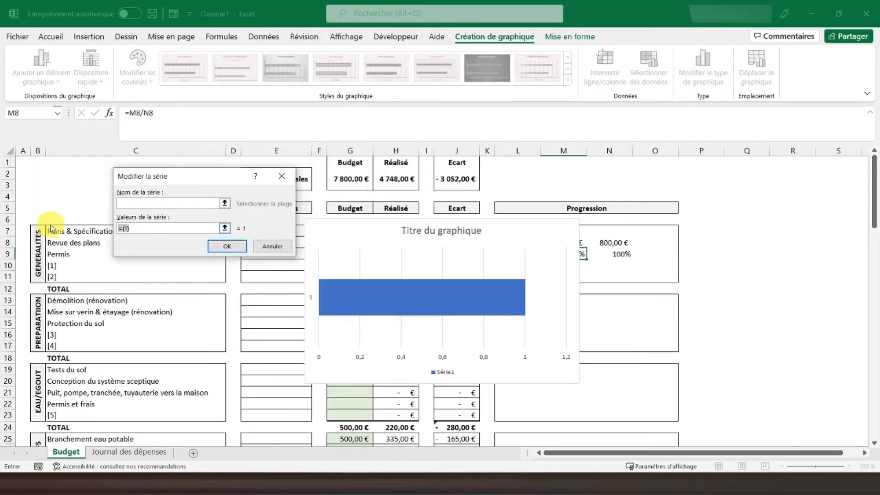
pyautogui.press('BackSpace')
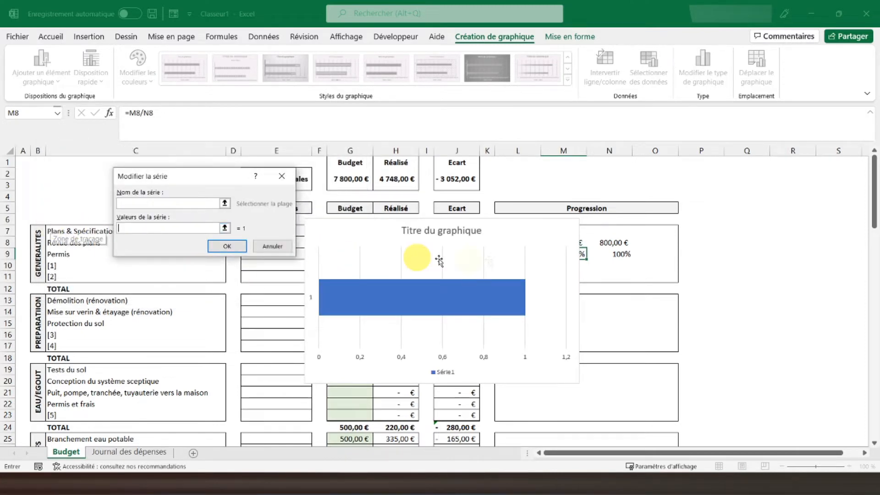
pyautogui.click(584, 256)
pyautogui.click(227, 247)
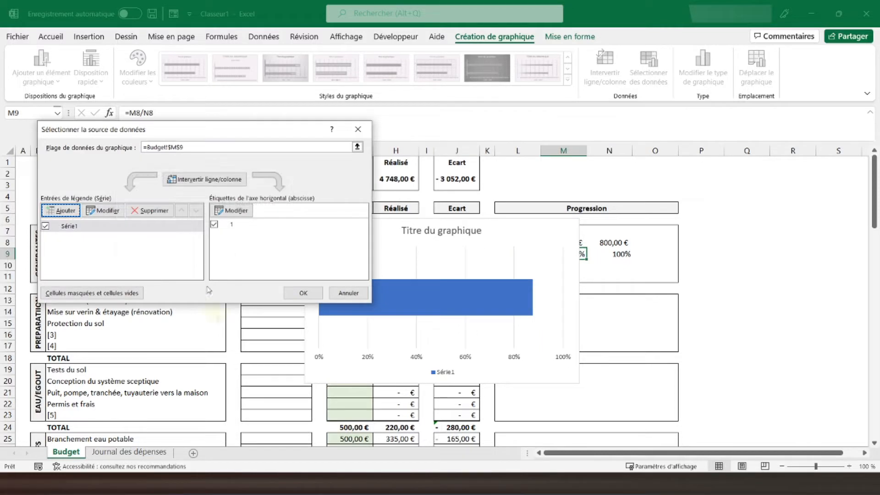
pyautogui.click(303, 293)
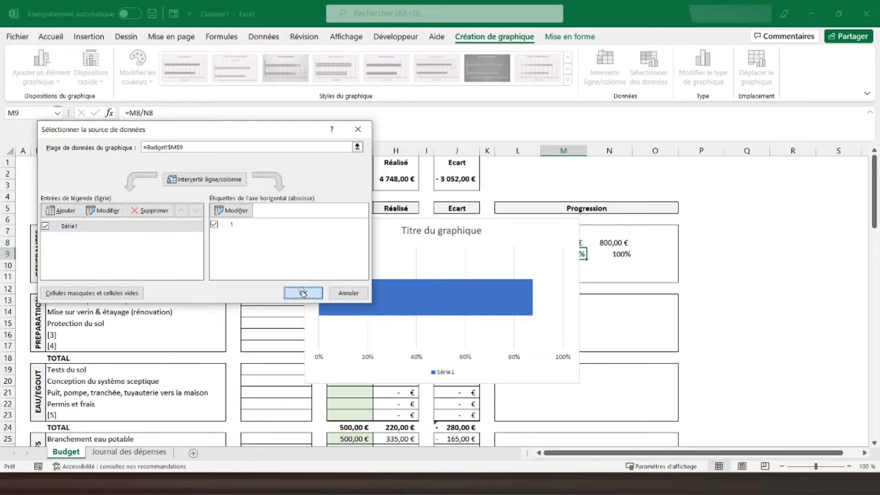
# Set the maximum bound of the chart's horizontal percentage axis to 1,0.
pyautogui.click(415, 358)
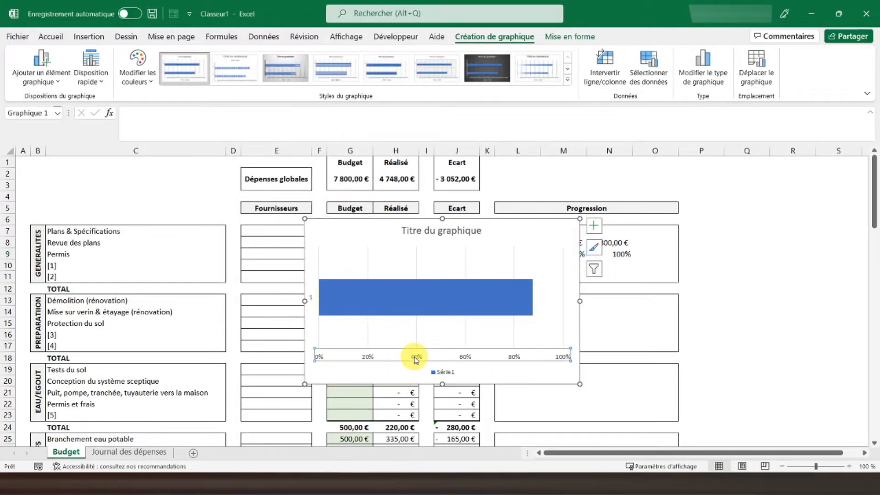
pyautogui.doubleClick(324, 360)
pyautogui.moveTo(806, 266); pyautogui.dragTo(755, 264)
pyautogui.write('1')
pyautogui.press('Return')
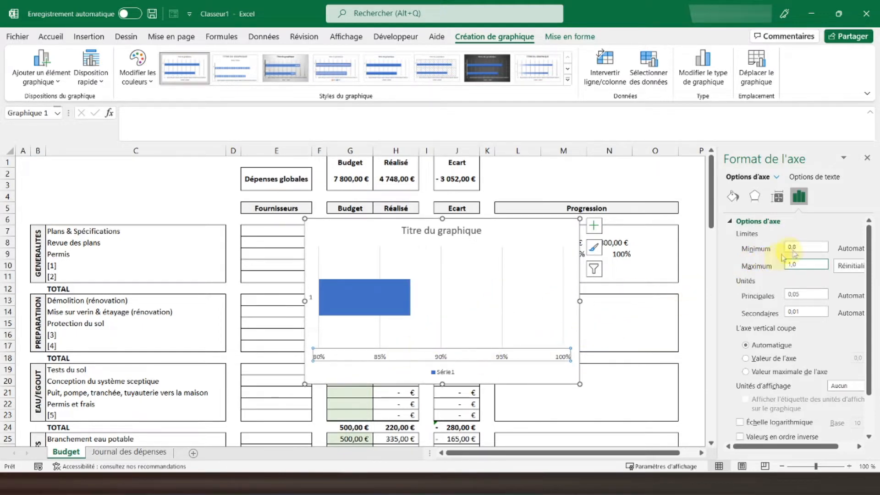
# Set the minimum bound of the chart's horizontal percentage axis to 0 and close the axis formatting.
pyautogui.moveTo(807, 248); pyautogui.dragTo(745, 240)
pyautogui.write('0')
pyautogui.press('Return')
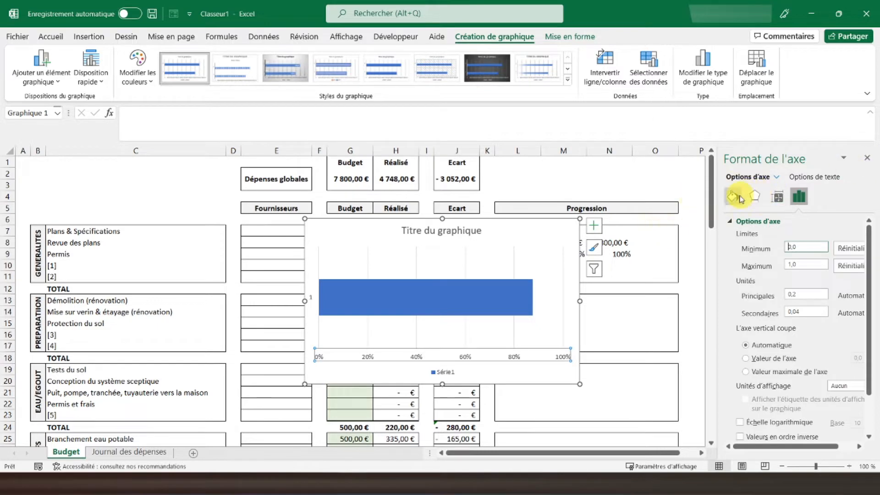
pyautogui.click(867, 161)
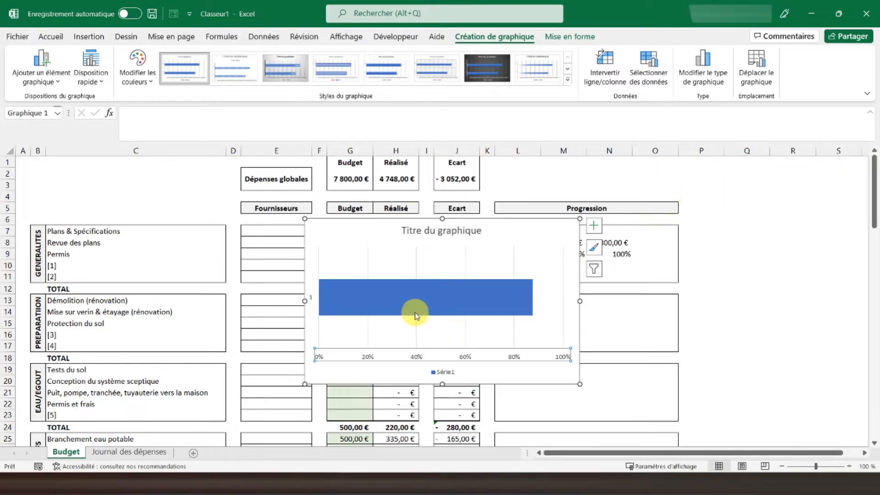
# Remove the axes, chart title, gridlines and legend from the bar chart.
pyautogui.click(592, 227)
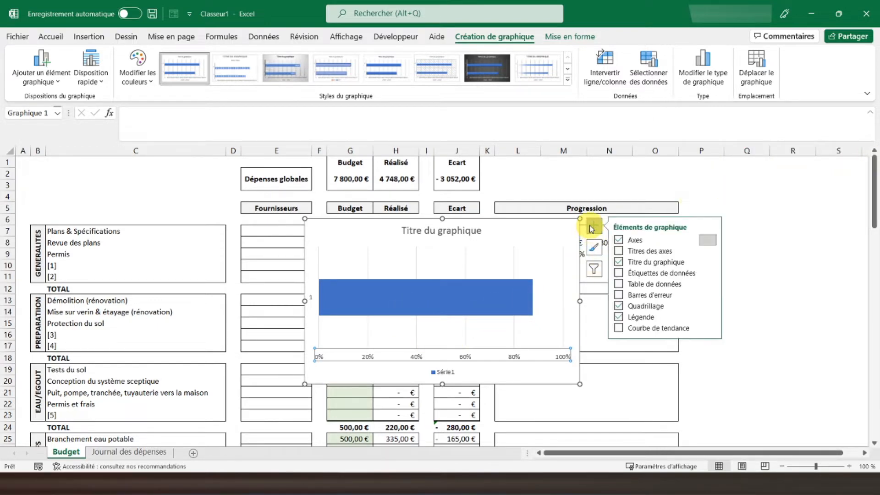
pyautogui.click(618, 239)
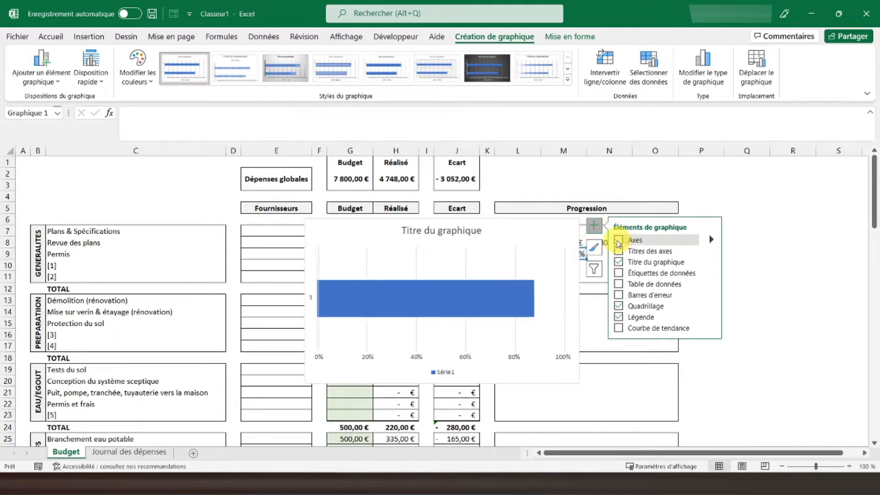
pyautogui.click(618, 263)
pyautogui.click(620, 307)
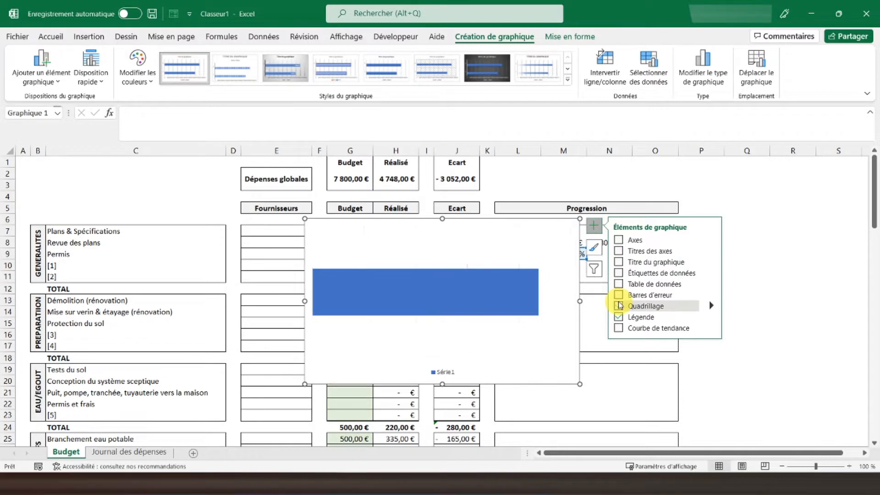
pyautogui.click(619, 317)
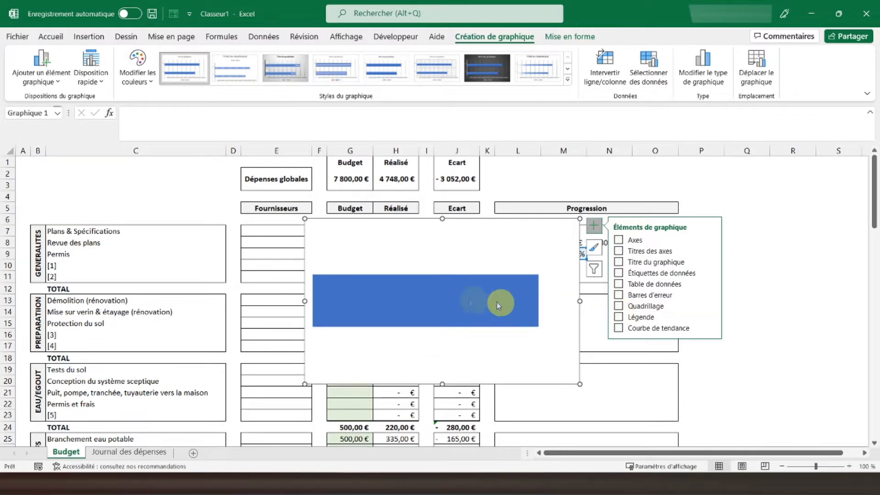
# Set the gap width of the bar series to 0 %.
pyautogui.click(466, 299)
pyautogui.doubleClick(466, 299)
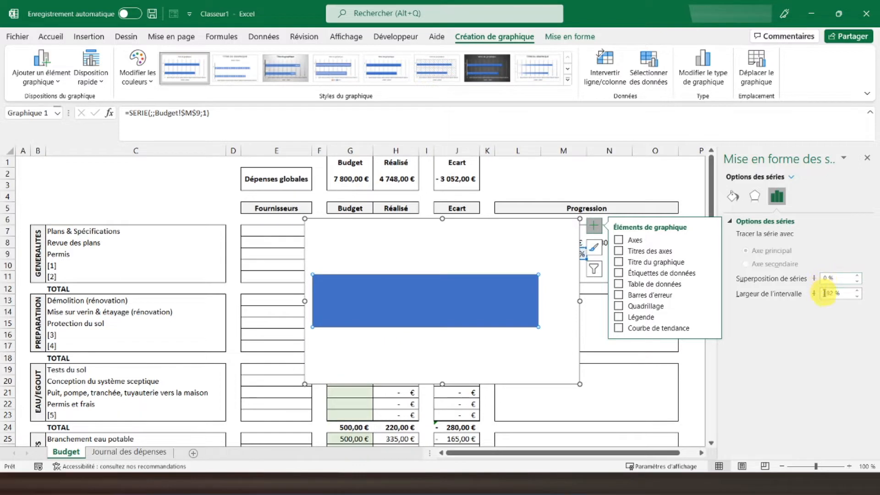
pyautogui.moveTo(831, 293); pyautogui.dragTo(815, 295)
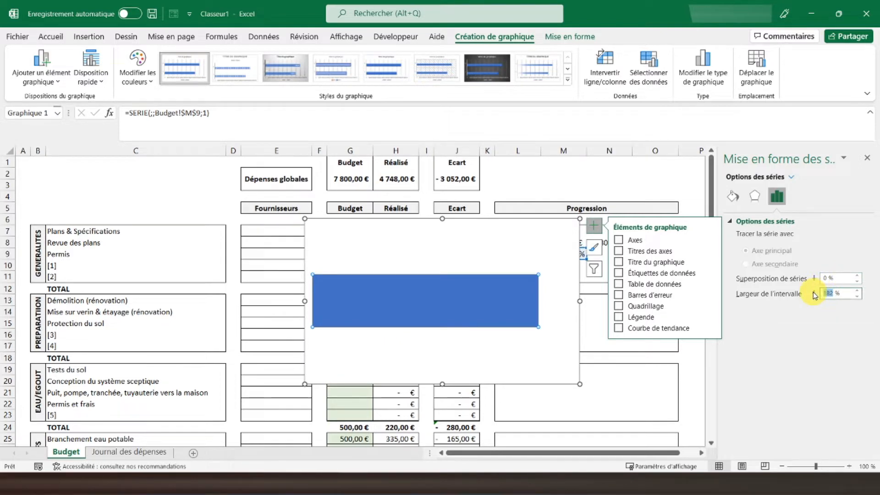
pyautogui.write('0')
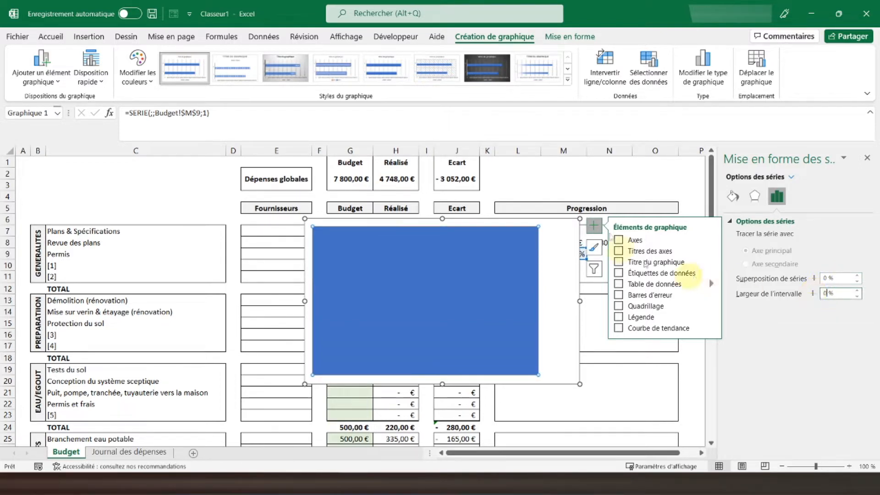
# Move the chart away from the Progression column so that cells M8:N9 are uncovered.
pyautogui.click(555, 172)
pyautogui.click(579, 270)
pyautogui.click(557, 221)
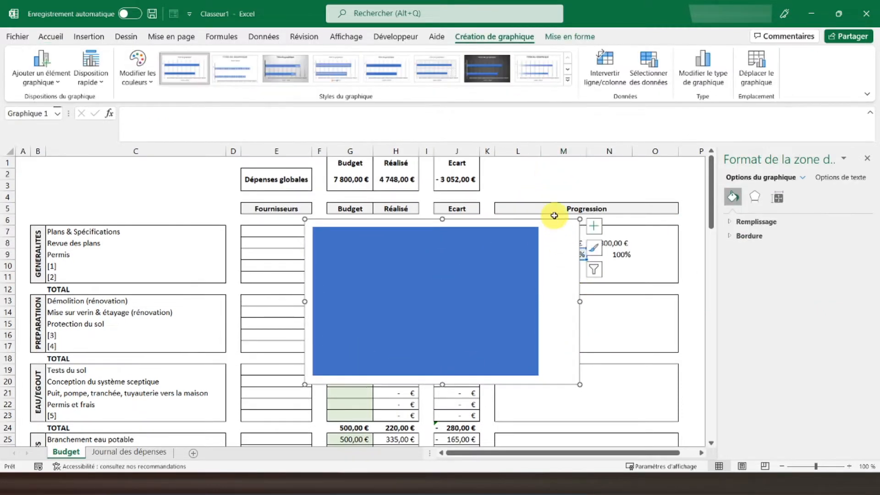
pyautogui.moveTo(559, 222); pyautogui.dragTo(433, 242)
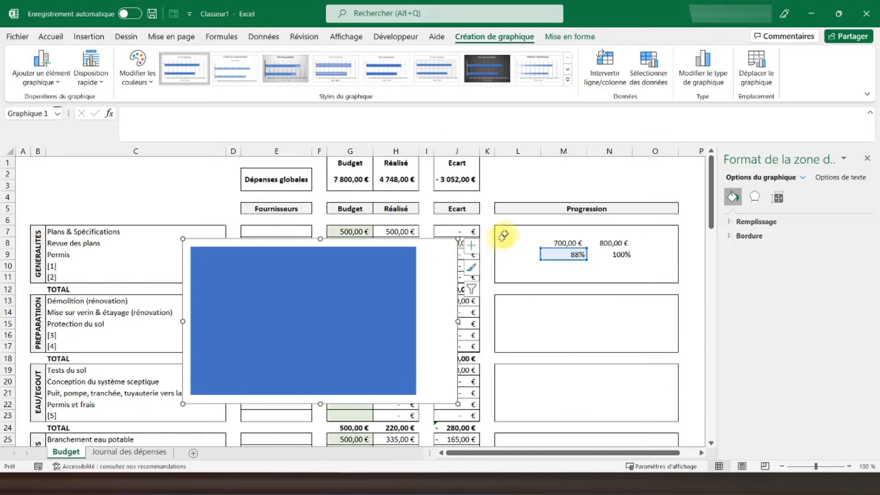
# Draw a small text box in column L, just above the Progression header.
pyautogui.click(487, 197)
pyautogui.click(91, 44)
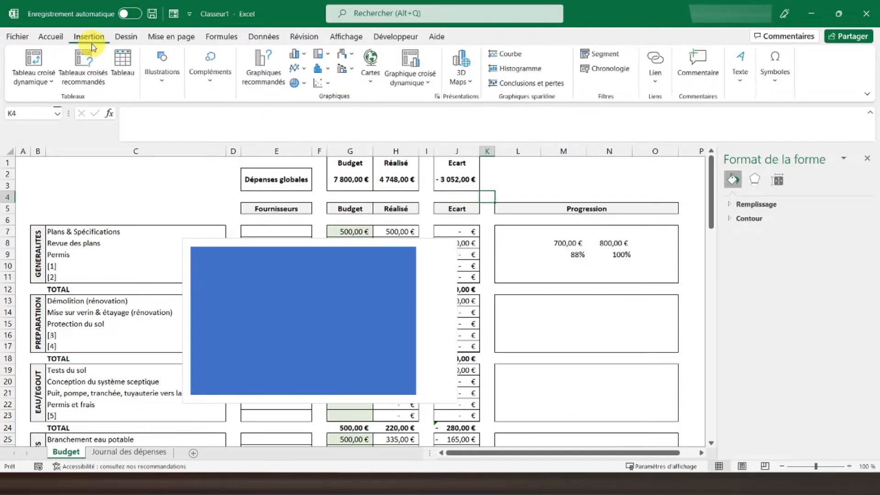
pyautogui.click(738, 87)
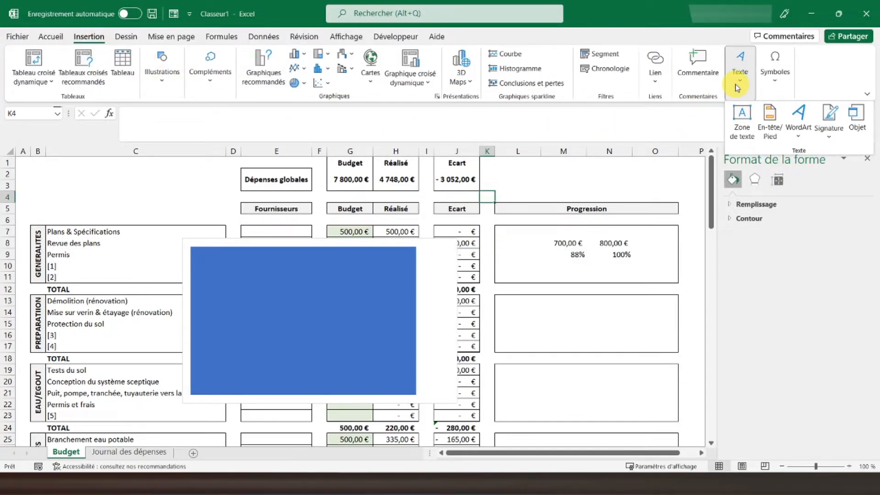
pyautogui.click(736, 119)
pyautogui.moveTo(497, 167); pyautogui.dragTo(538, 198)
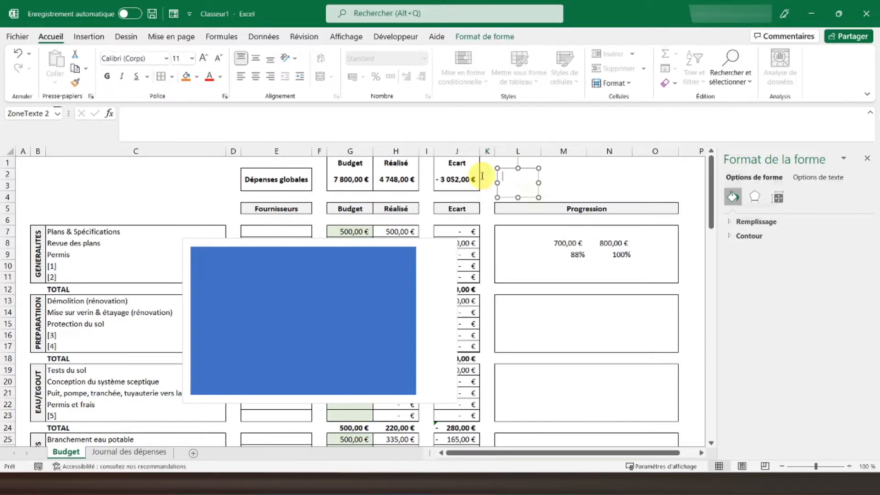
# Link the text box's content to the percentage cell with the formula =$M$9.
pyautogui.click(291, 121)
pyautogui.write('=')
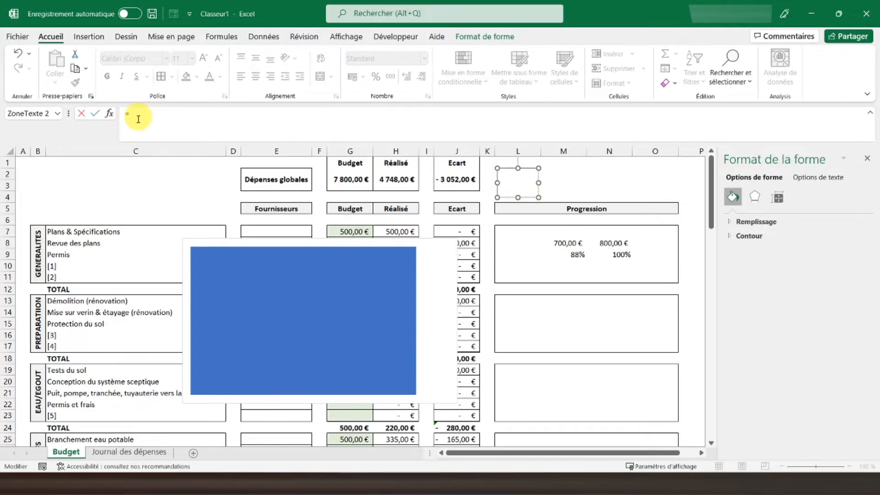
pyautogui.click(568, 256)
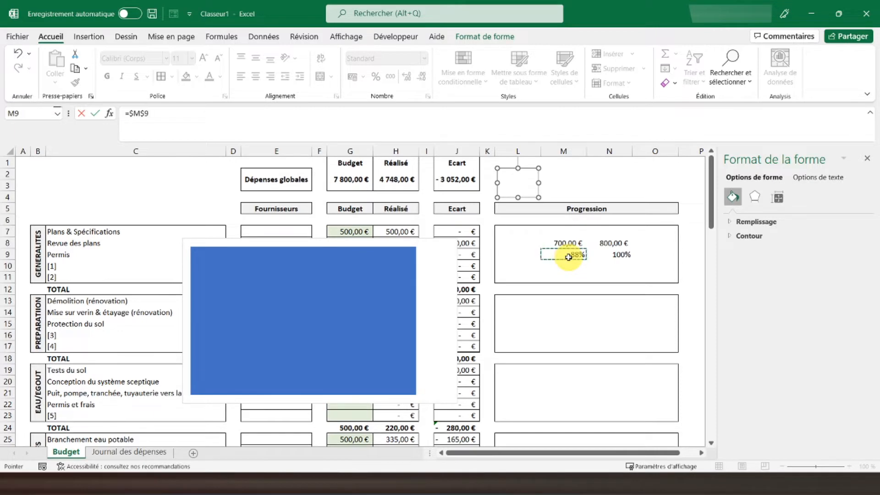
pyautogui.press('Return')
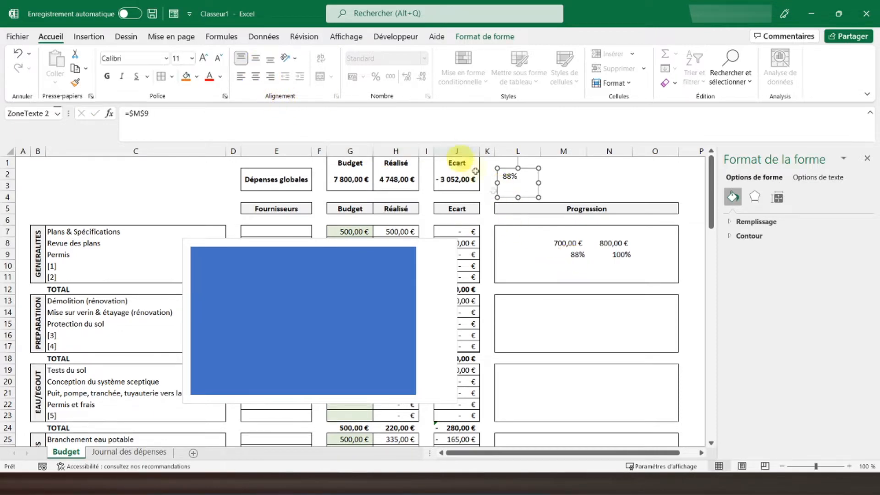
# Center the text box's percentage horizontally and vertically, and make it bold at font size 16.
pyautogui.moveTo(513, 178); pyautogui.dragTo(504, 180)
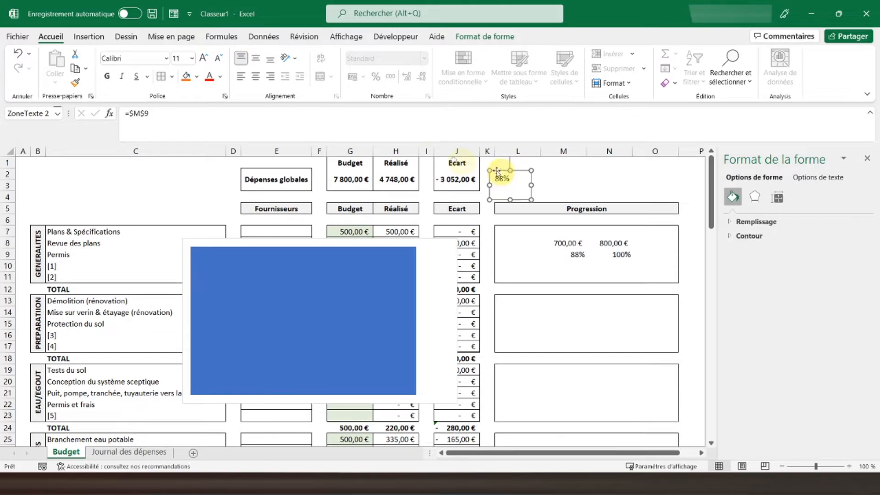
pyautogui.click(260, 78)
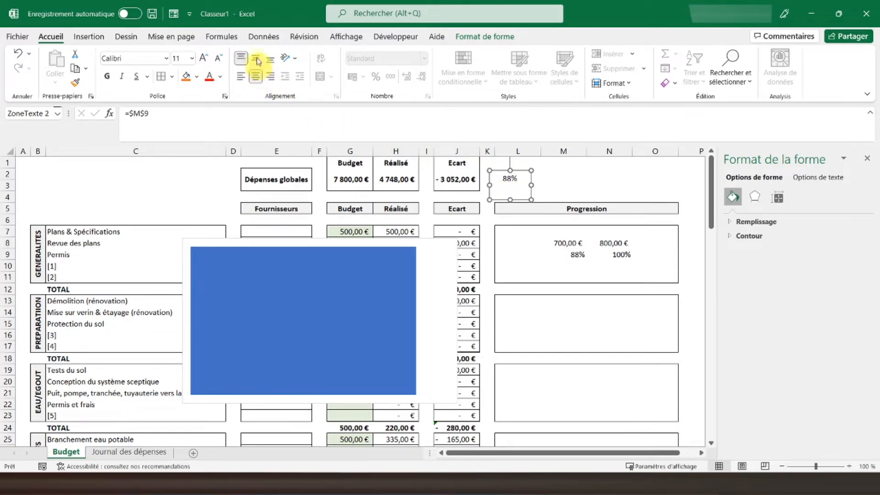
pyautogui.click(109, 76)
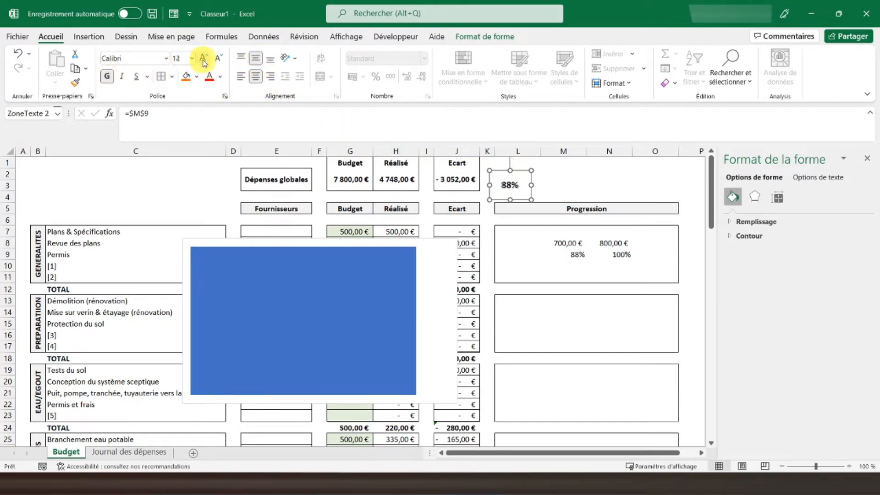
# Remove the outline from the percentage text box.
pyautogui.rightClick(499, 197)
pyautogui.click(571, 155)
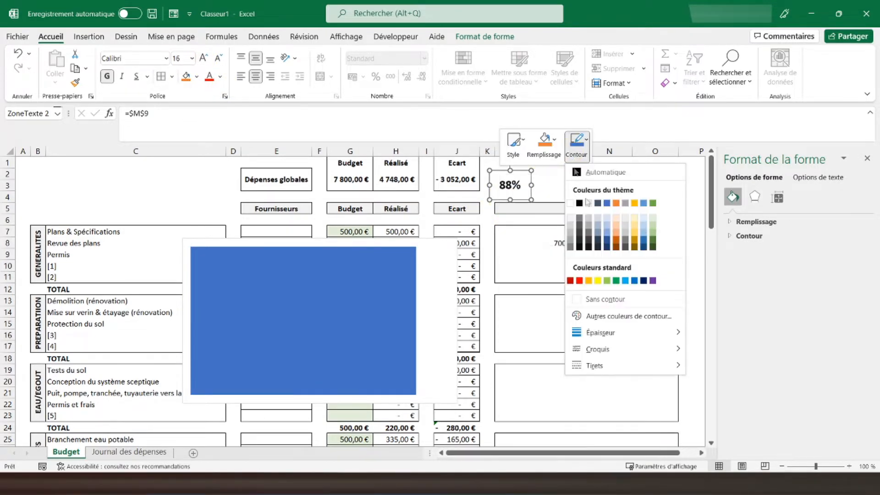
pyautogui.click(601, 299)
pyautogui.click(216, 189)
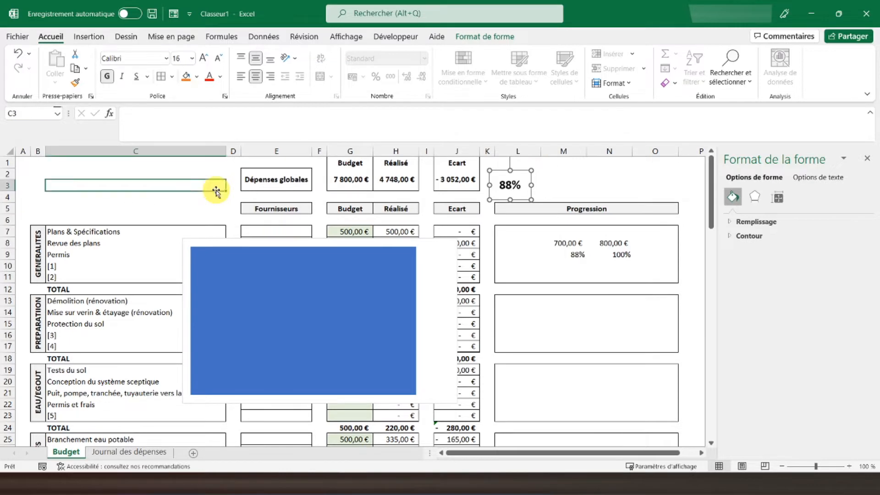
# Remove the outline from the bar chart's chart area.
pyautogui.click(441, 245)
pyautogui.rightClick(440, 243)
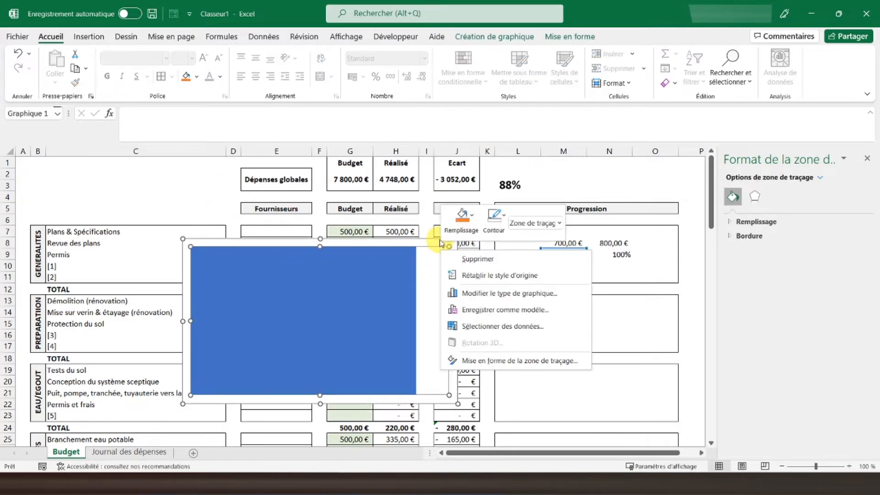
pyautogui.rightClick(436, 242)
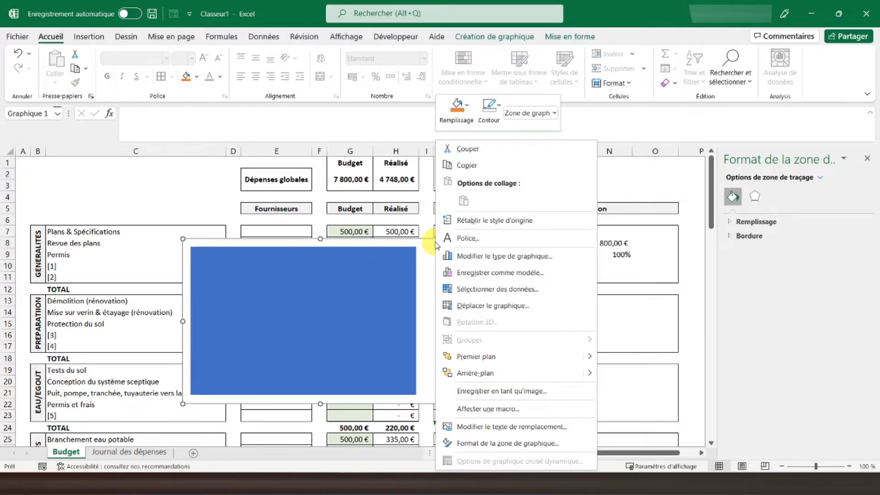
pyautogui.click(491, 117)
pyautogui.click(515, 264)
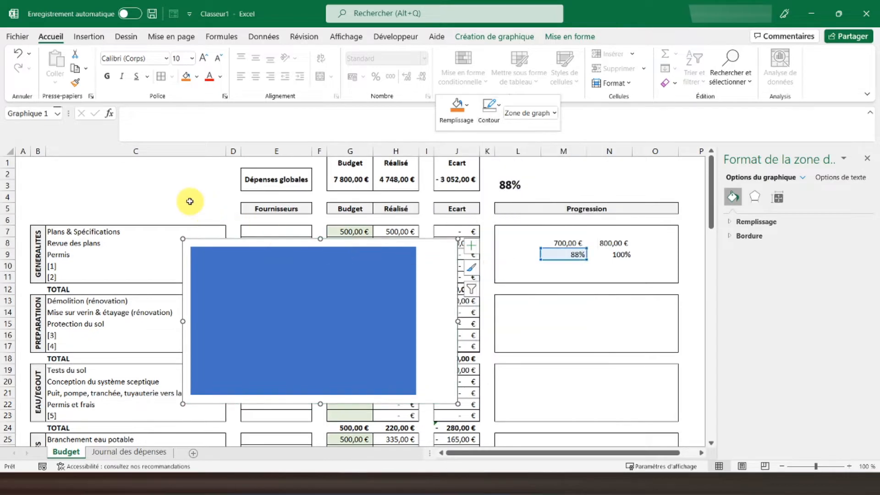
# Close the formatting pane and place the chart over columns C to J, clear of the Progression column.
pyautogui.click(187, 198)
pyautogui.click(270, 242)
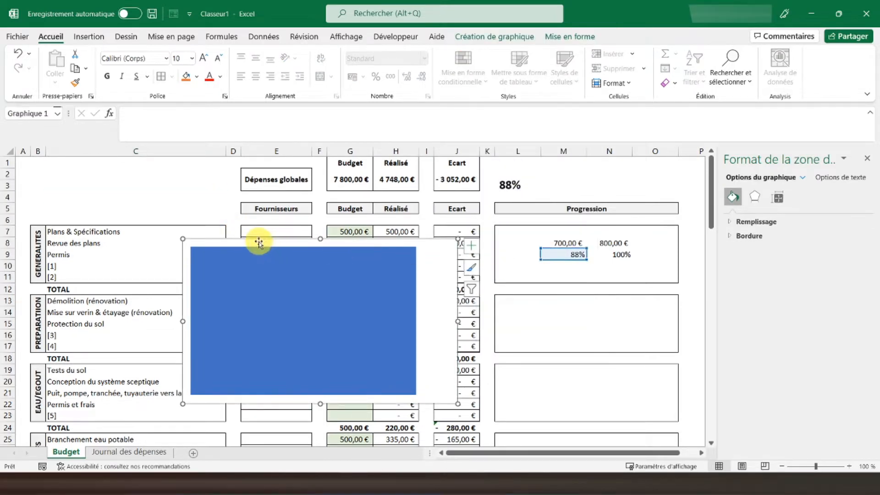
pyautogui.moveTo(261, 238); pyautogui.dragTo(532, 226)
pyautogui.click(867, 159)
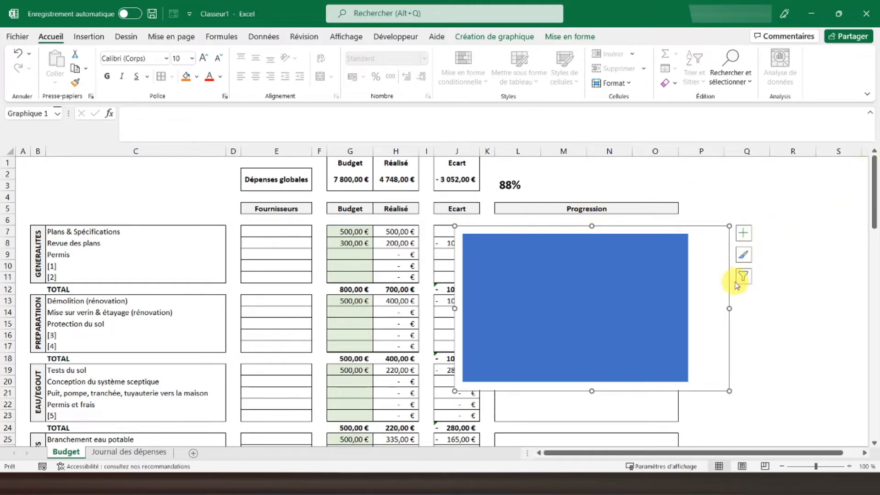
pyautogui.moveTo(559, 227); pyautogui.dragTo(297, 192)
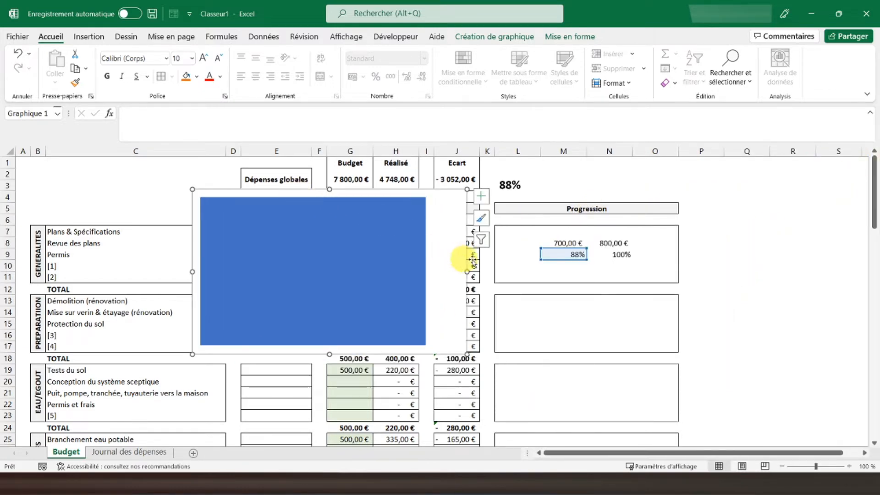
# Copy the calculation cells M8:N9 and paste them at M14 for the PREPARATION category.
pyautogui.click(515, 256)
pyautogui.scroll(-1, 586, 307)
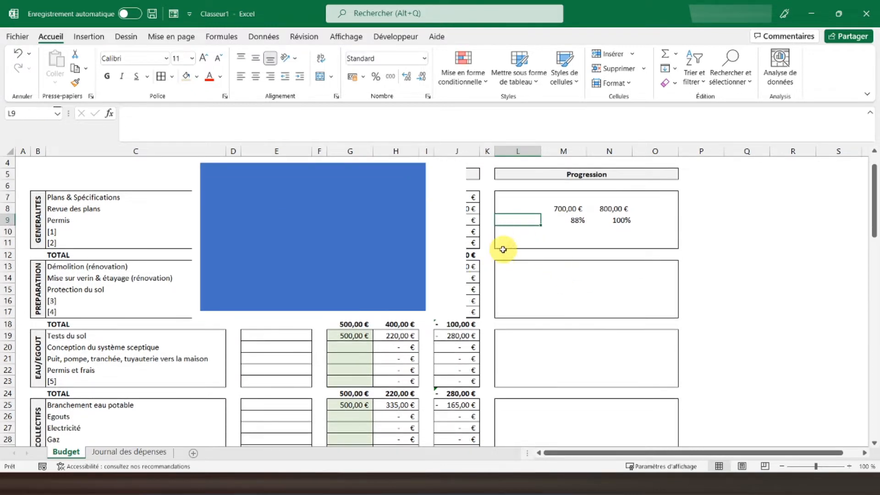
pyautogui.moveTo(552, 210); pyautogui.dragTo(615, 224)
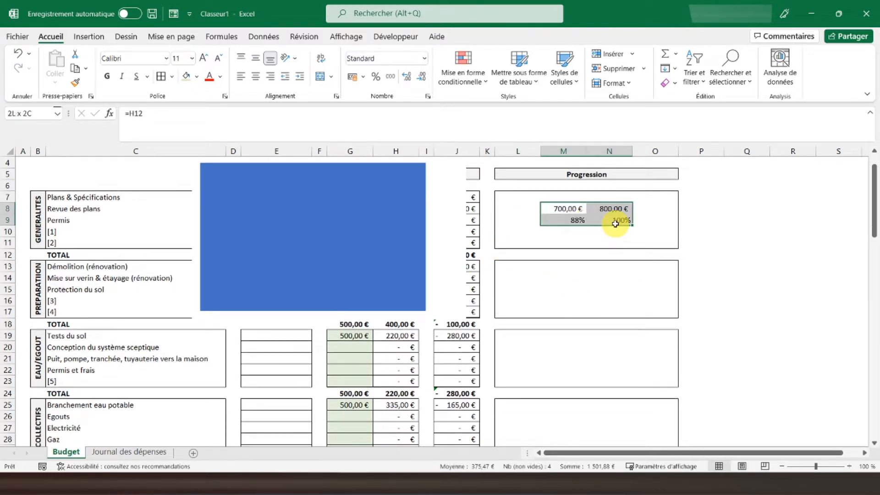
pyautogui.hotkey('ctrl', 'c')
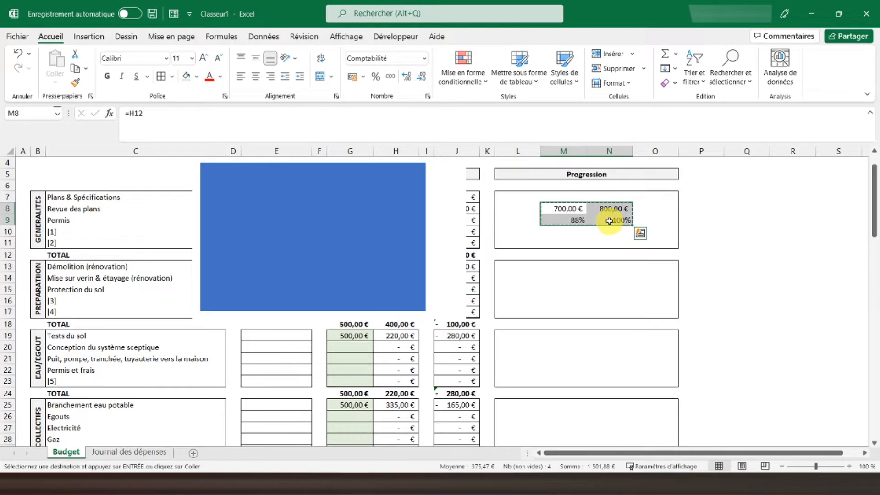
pyautogui.click(556, 278)
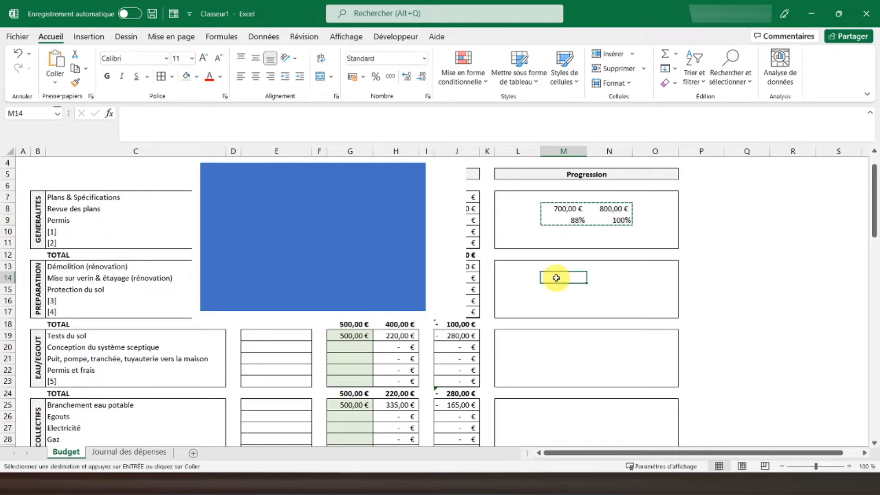
pyautogui.hotkey('ctrl', 'v')
# Paste the copied calculation cells at M20 for EAU/EGOUT and at M26 for COLLECTIFS.
pyautogui.click(562, 347)
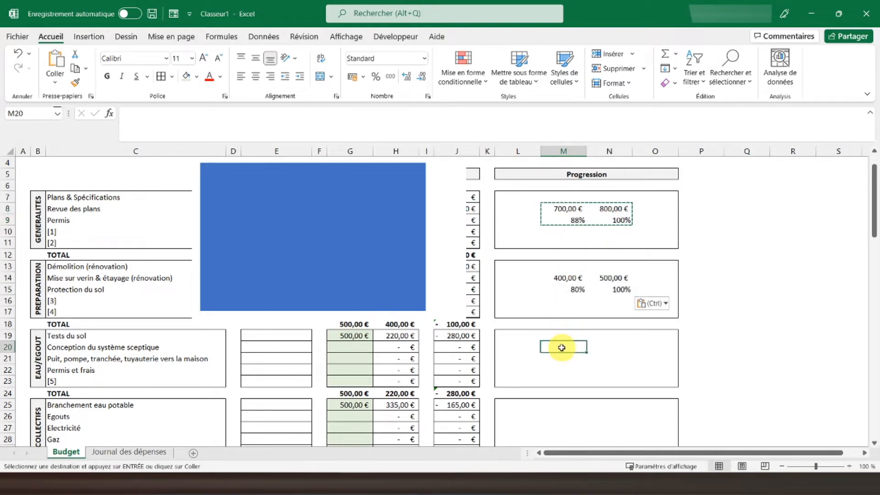
pyautogui.hotkey('ctrl', 'v')
pyautogui.scroll(-4, 561, 346)
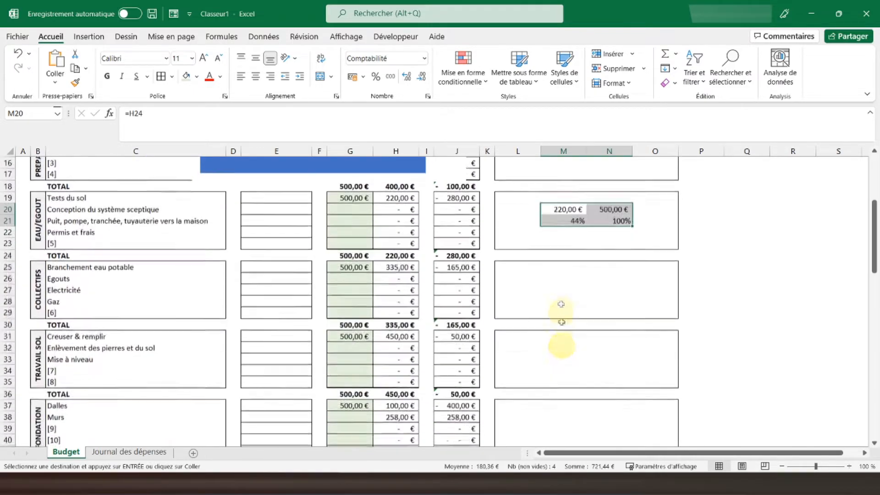
pyautogui.click(559, 280)
pyautogui.hotkey('ctrl', 'v')
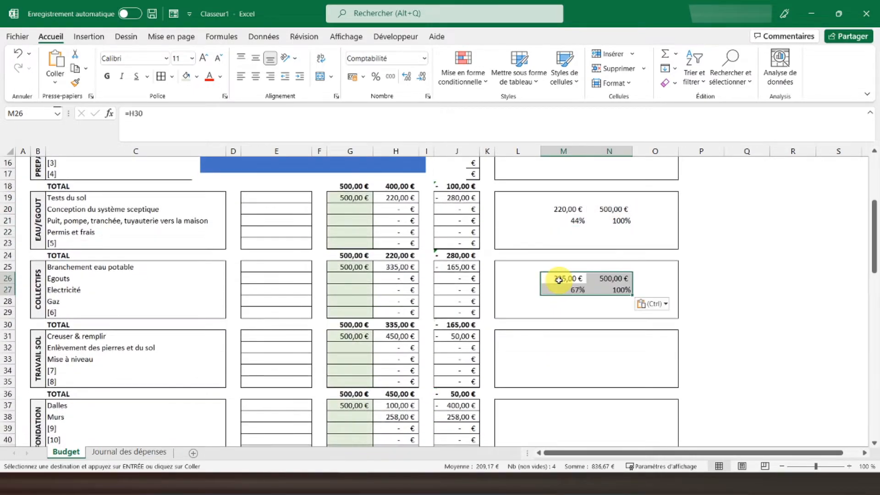
# Paste the copied calculation cells at M32 for TRAVAIL SOL and at M38 for FONDATION.
pyautogui.click(560, 350)
pyautogui.hotkey('ctrl', 'v')
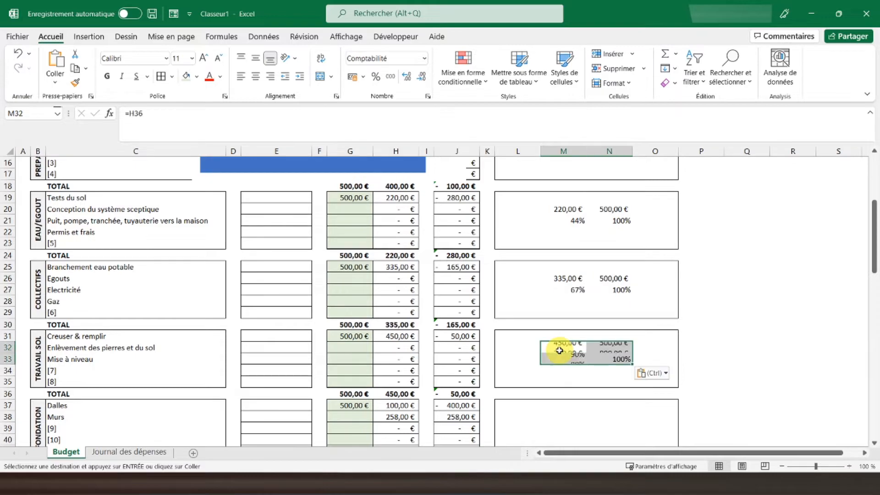
pyautogui.click(563, 417)
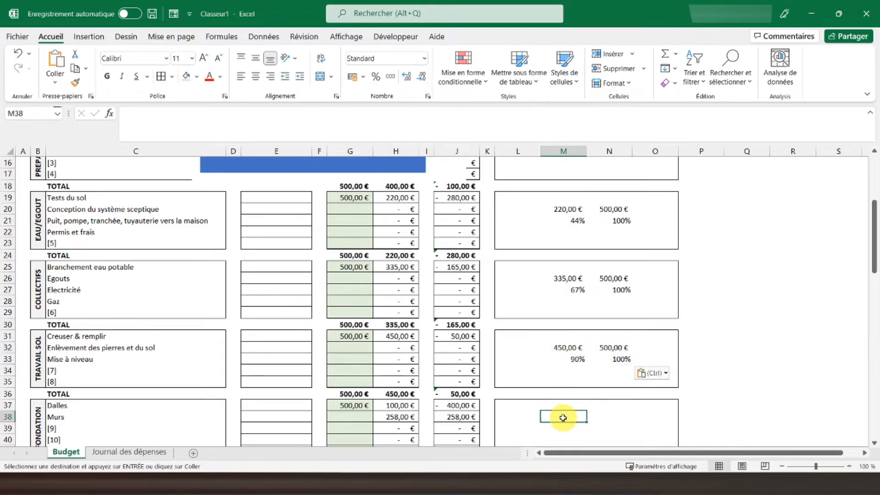
pyautogui.hotkey('ctrl', 'v')
# Paste the copied calculation cells at M44 for CHARPENTE and at M50 for EXTERIEUR.
pyautogui.scroll(-5, 564, 415)
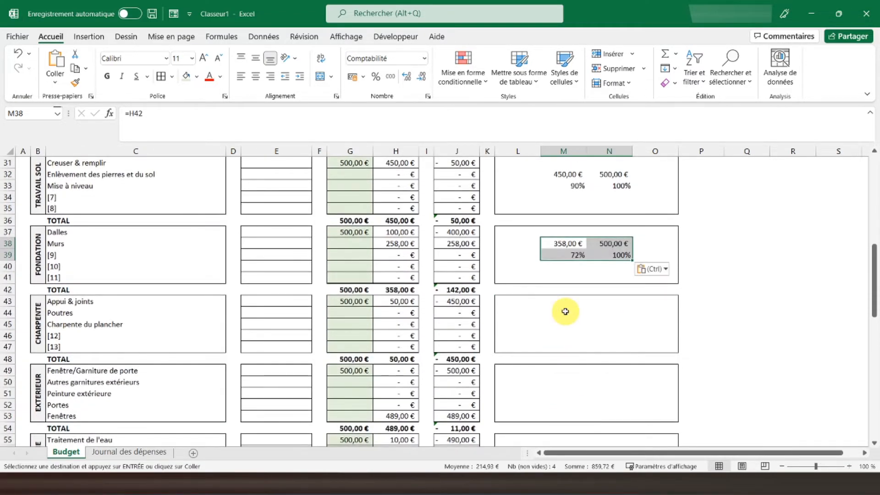
pyautogui.click(565, 312)
pyautogui.hotkey('ctrl', 'v')
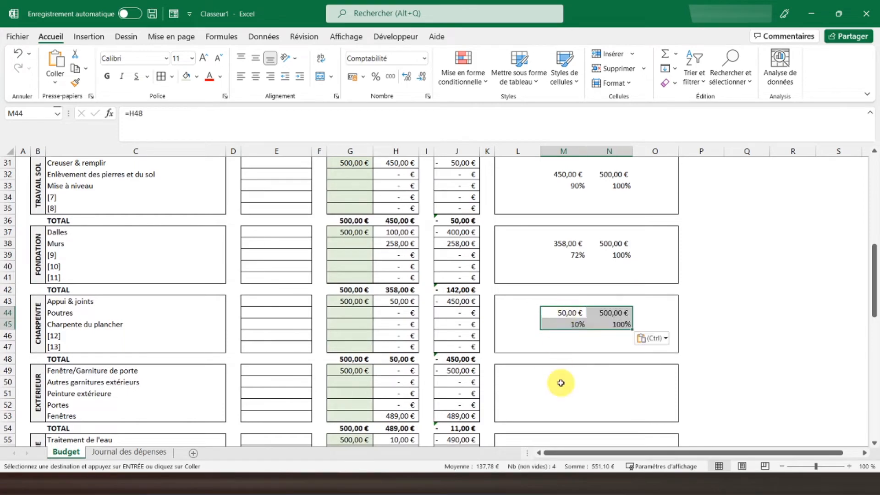
pyautogui.click(561, 383)
pyautogui.hotkey('ctrl', 'v')
# Paste the copied calculation cells at M56 for PLOMBERIE and at M62 for ELECTRICITE.
pyautogui.scroll(-4, 559, 384)
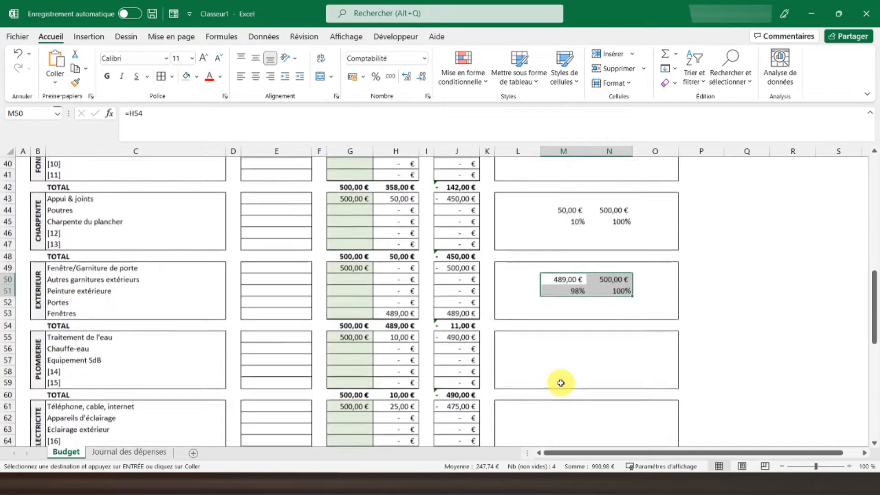
pyautogui.click(556, 316)
pyautogui.hotkey('ctrl', 'v')
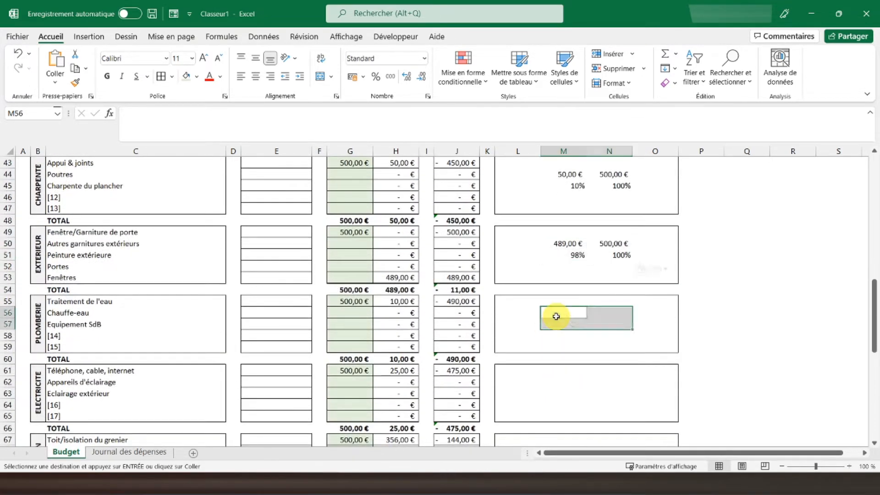
pyautogui.click(560, 382)
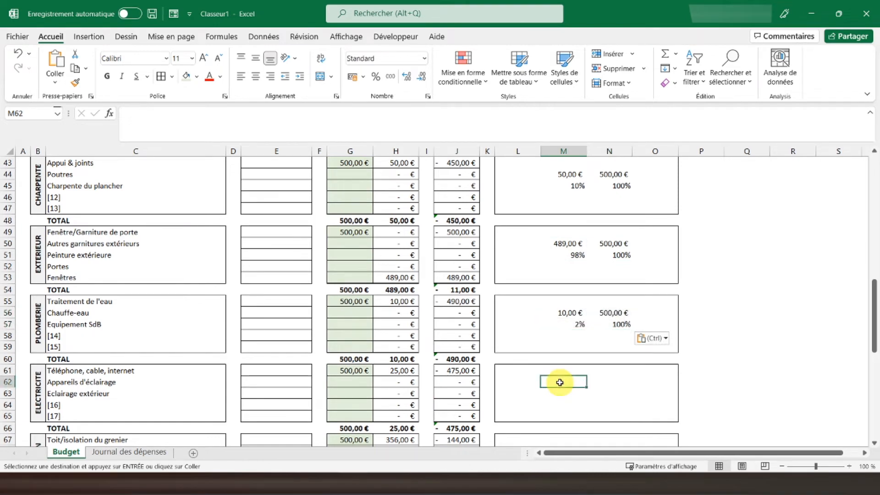
pyautogui.hotkey('ctrl', 'v')
# Paste the copied calculation cells at M68 for ISOLATION and at M74 for PLACO-PLATRE.
pyautogui.scroll(-4, 559, 383)
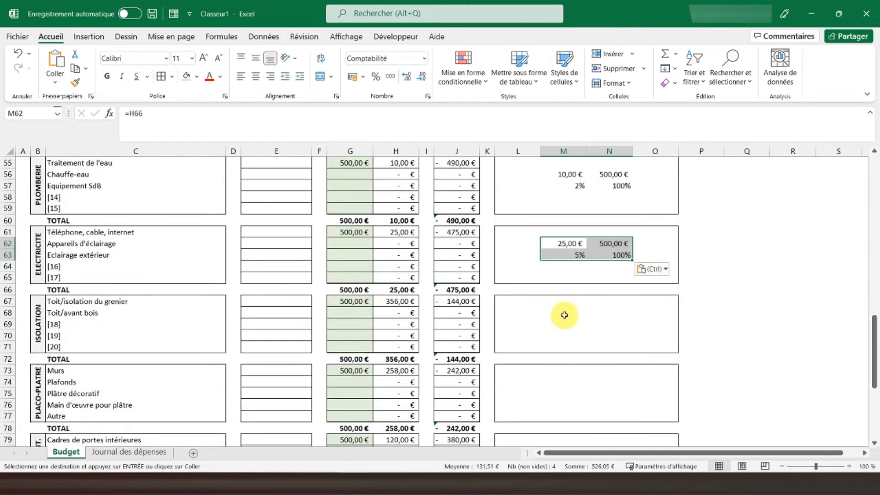
pyautogui.click(557, 308)
pyautogui.hotkey('ctrl', 'v')
pyautogui.scroll(-3, 557, 307)
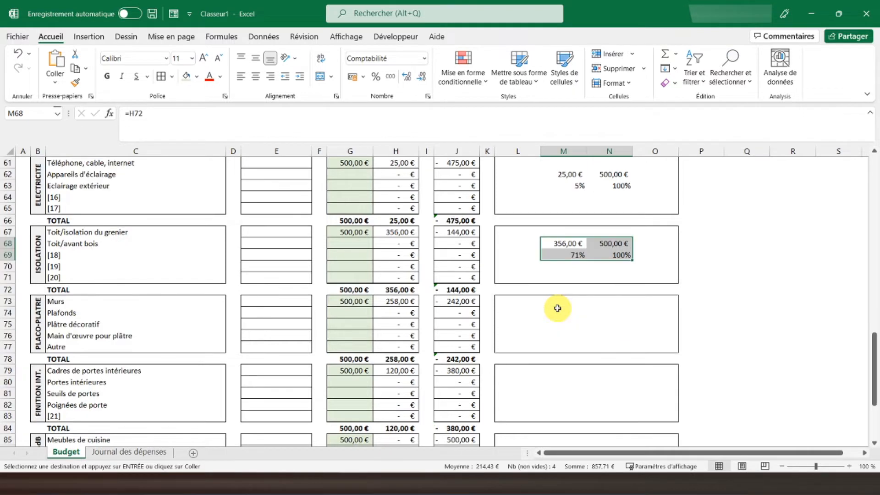
pyautogui.click(556, 278)
pyautogui.hotkey('ctrl', 'v')
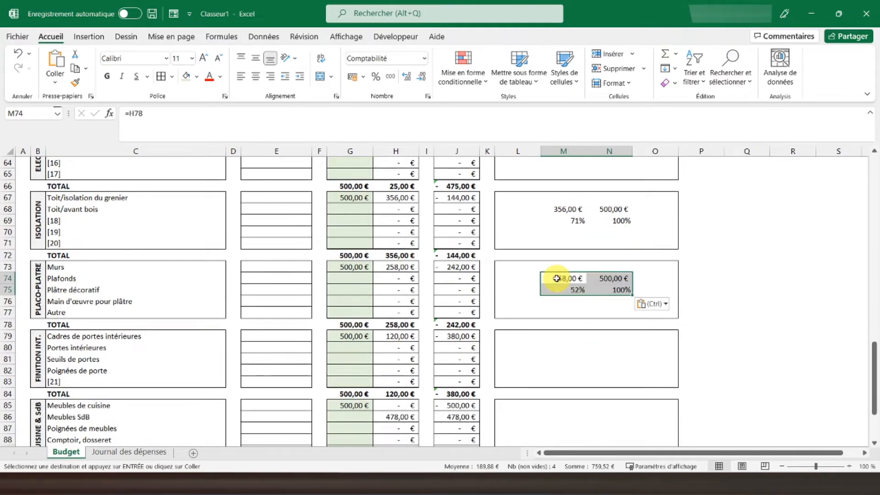
# Paste the copied calculation cells at M80 for FINITION INT., M86 for CUISINE & SdB and M92 for TERRASSES.
pyautogui.click(561, 346)
pyautogui.hotkey('ctrl', 'v')
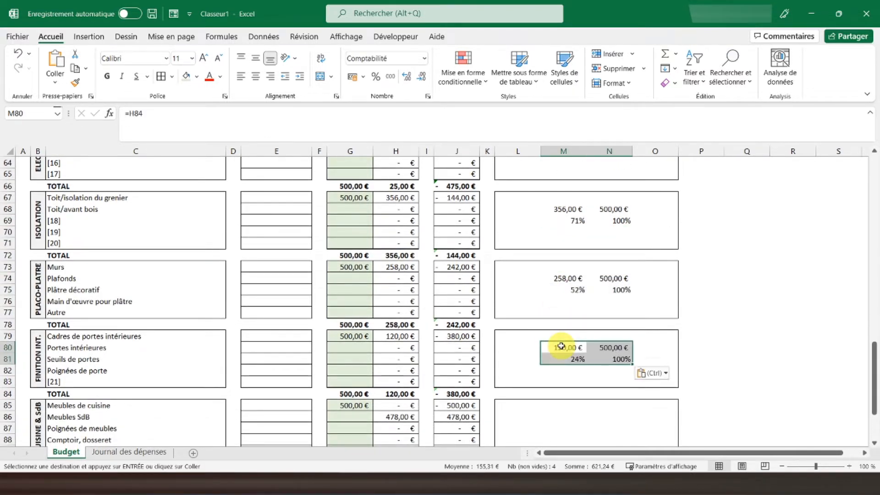
pyautogui.scroll(-4, 560, 344)
pyautogui.click(560, 277)
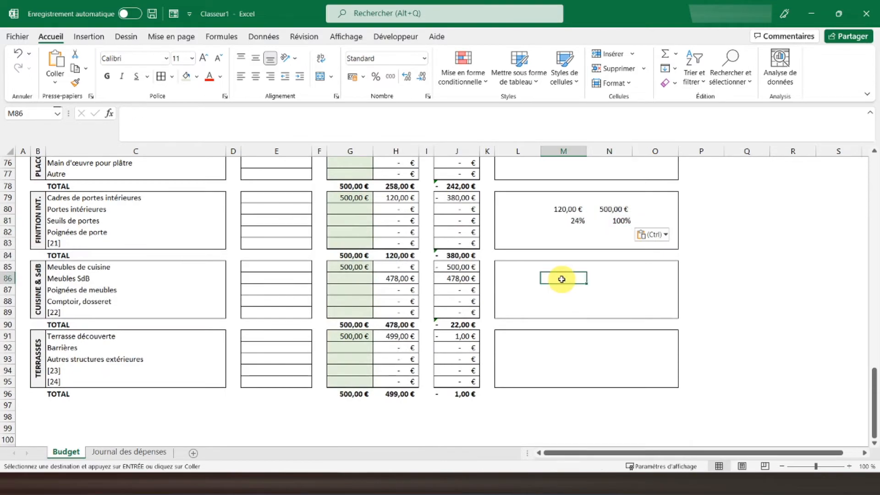
pyautogui.hotkey('ctrl', 'v')
pyautogui.click(561, 345)
pyautogui.hotkey('ctrl', 'v')
# Move the bar chart into the GENERALITES box of the Progression column and shrink it to fit L7:O11.
pyautogui.scroll(16, 561, 345)
pyautogui.scroll(9, 561, 346)
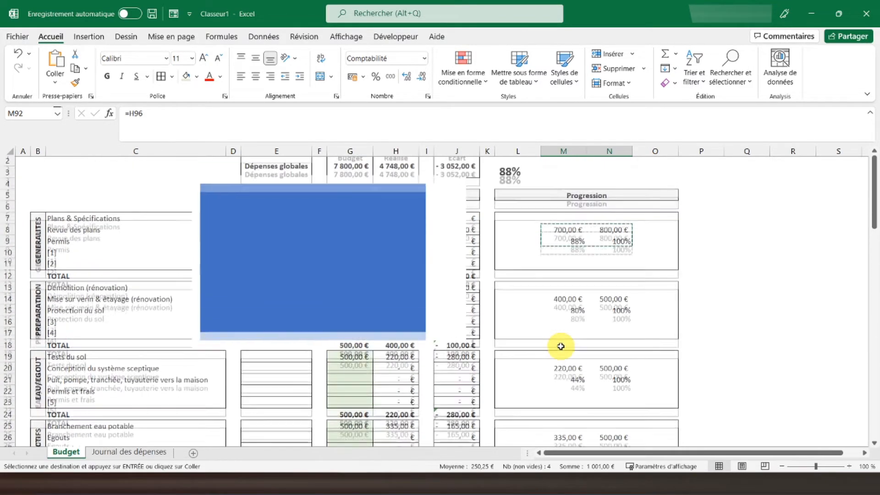
pyautogui.click(455, 252)
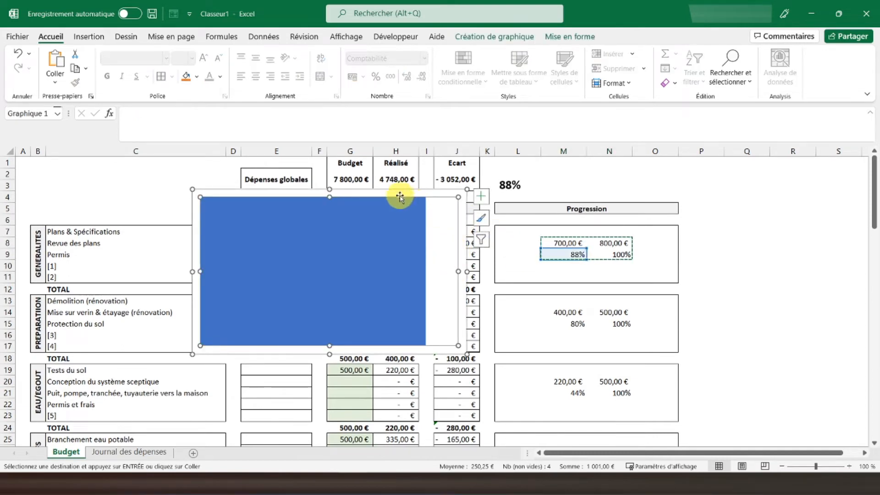
pyautogui.moveTo(397, 194); pyautogui.dragTo(698, 231)
pyautogui.moveTo(768, 391); pyautogui.dragTo(675, 281)
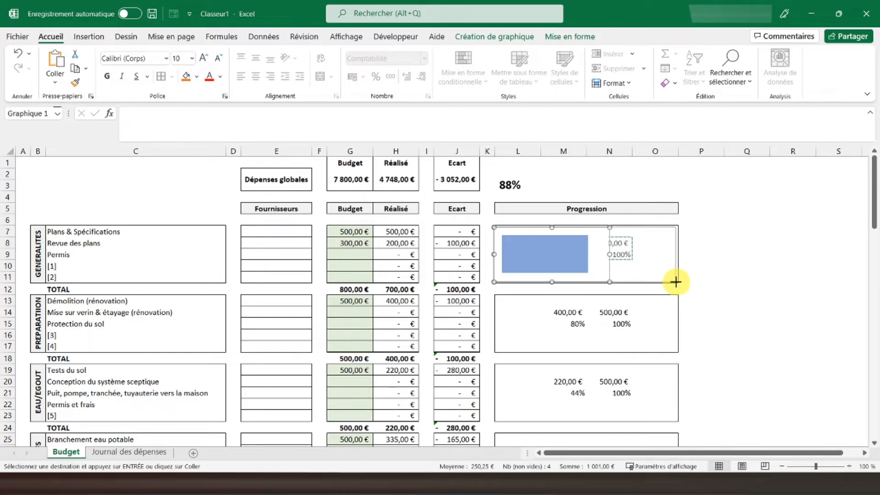
pyautogui.moveTo(676, 282); pyautogui.dragTo(677, 282)
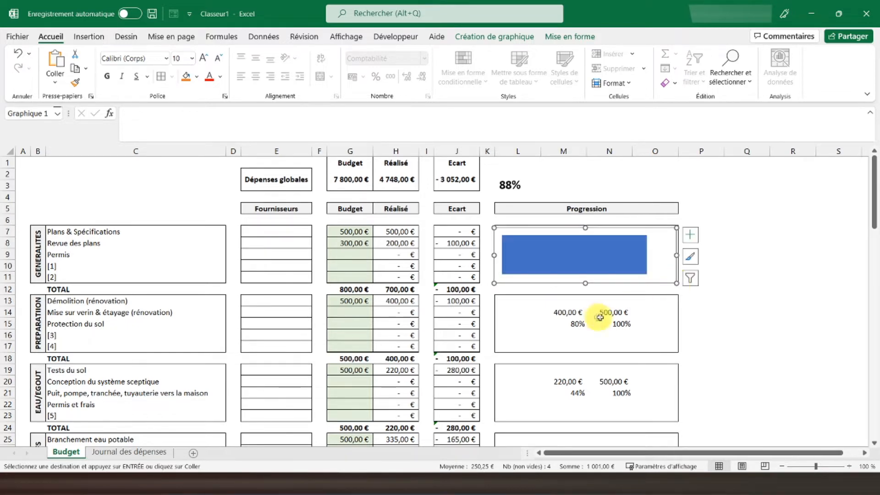
pyautogui.click(718, 333)
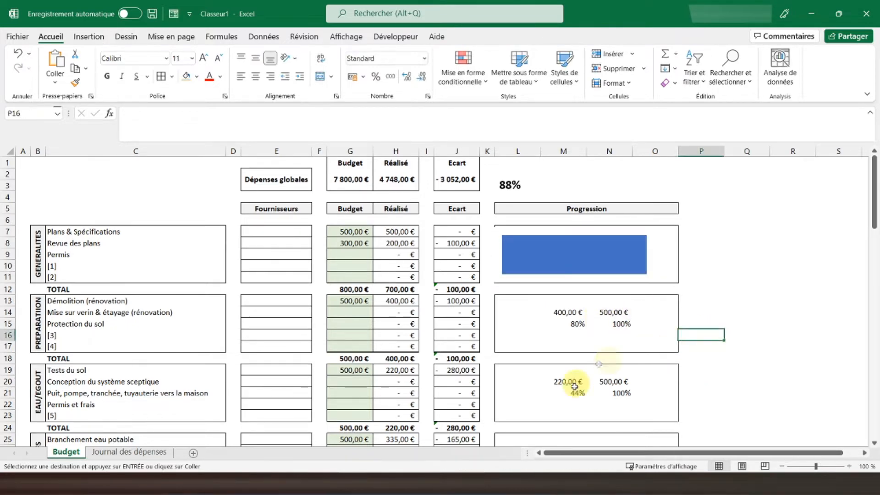
# Nudge the GENERALITES chart slightly to the right and trim its width to fit inside the box's borders.
pyautogui.click(648, 279)
pyautogui.press('Right')
pyautogui.press('Right')
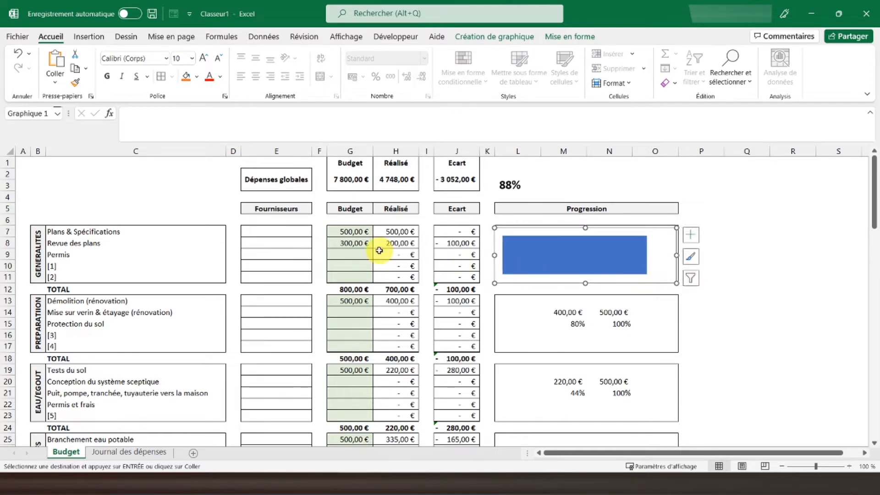
pyautogui.press('Right')
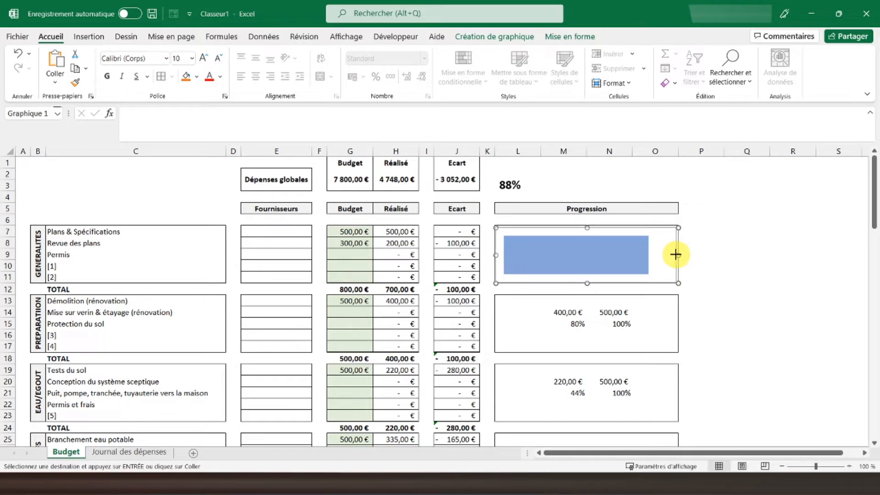
pyautogui.click(727, 336)
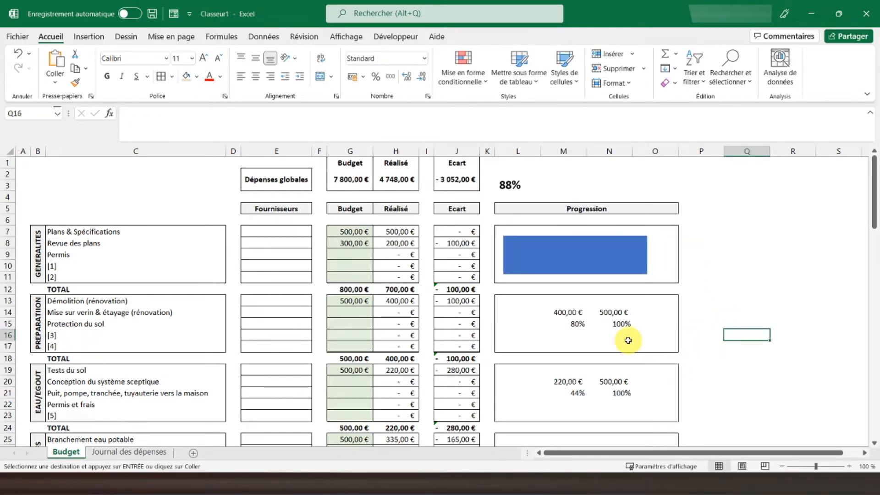
# Centre the percentage text box over the GENERALITES chart and remove its fill and outline.
pyautogui.click(489, 191)
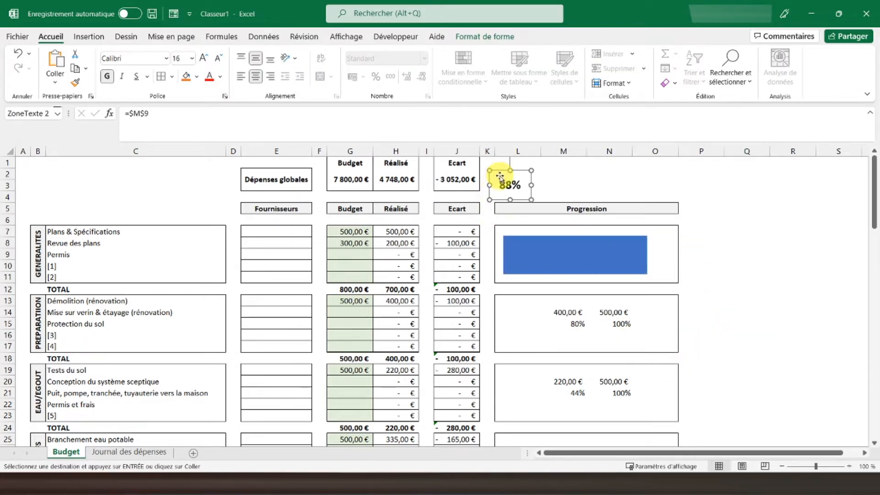
pyautogui.moveTo(499, 174); pyautogui.dragTo(573, 241)
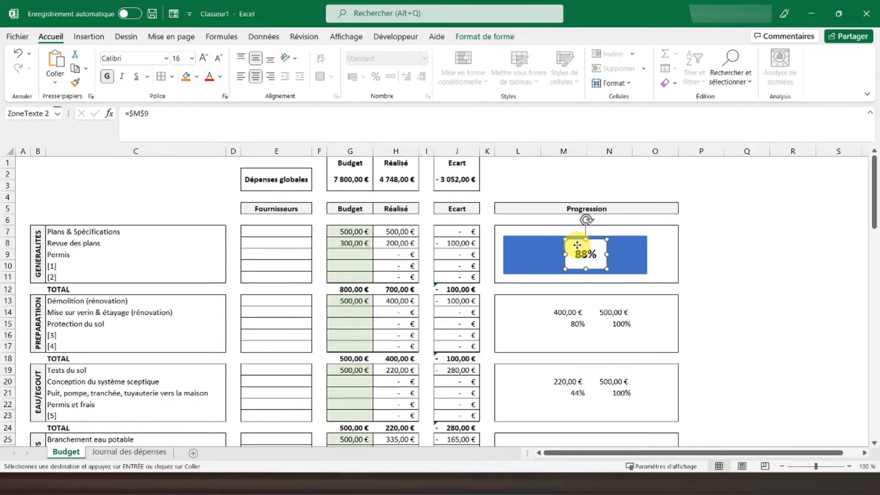
pyautogui.rightClick(577, 245)
pyautogui.click(622, 140)
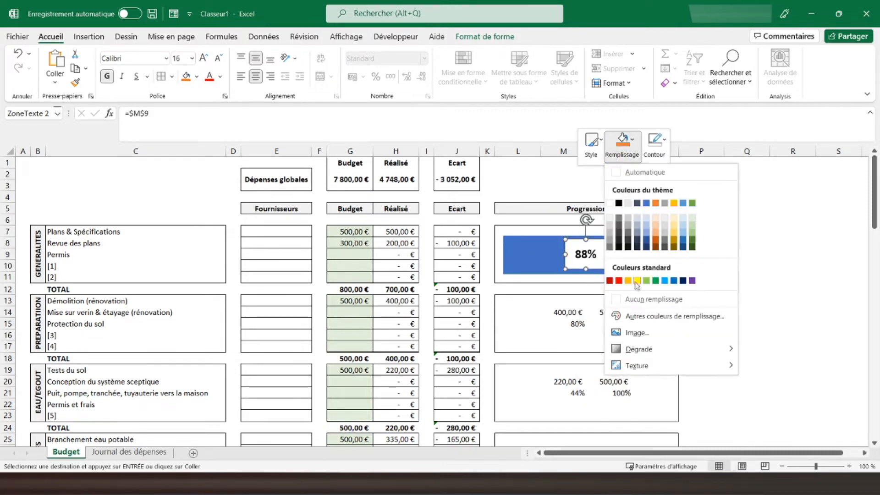
pyautogui.click(642, 299)
pyautogui.click(654, 142)
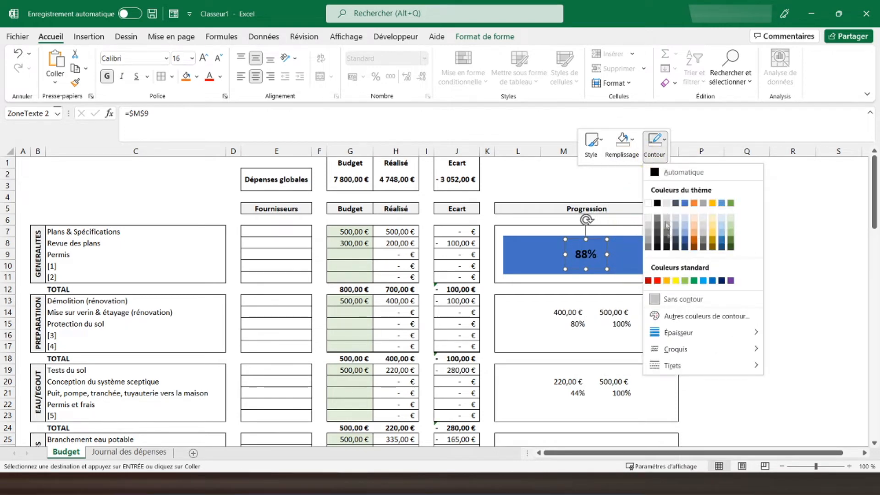
pyautogui.click(682, 301)
pyautogui.click(777, 298)
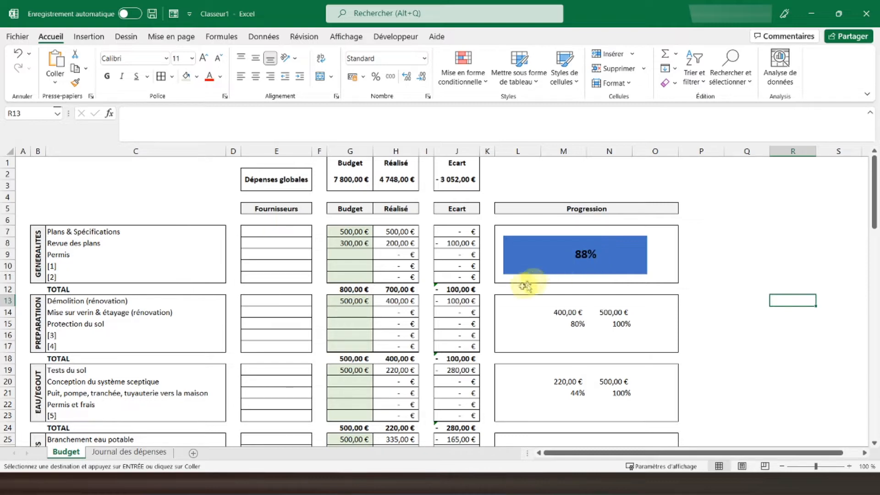
# Copy the GENERALITES chart, paste it at L13, and move the copy over columns F to J, clear of the PREPARATION percentages.
pyautogui.click(505, 281)
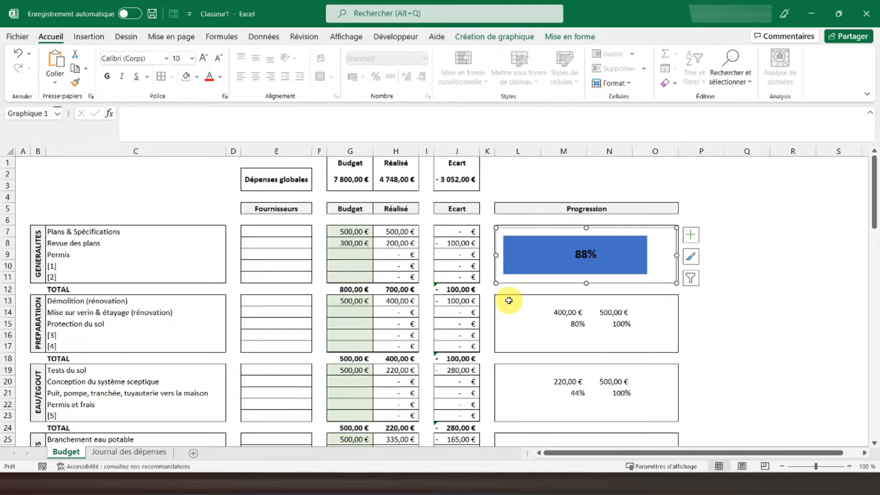
pyautogui.click(509, 300)
pyautogui.hotkey('ctrl', 'v')
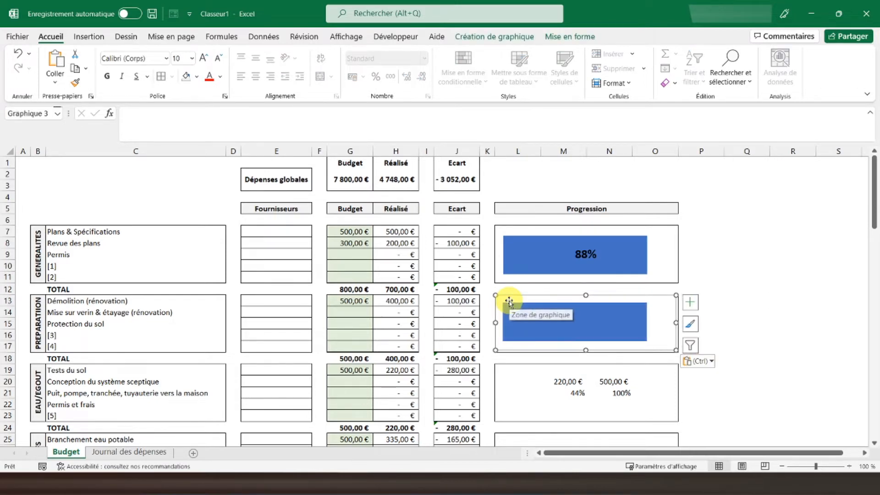
pyautogui.moveTo(517, 294); pyautogui.dragTo(328, 305)
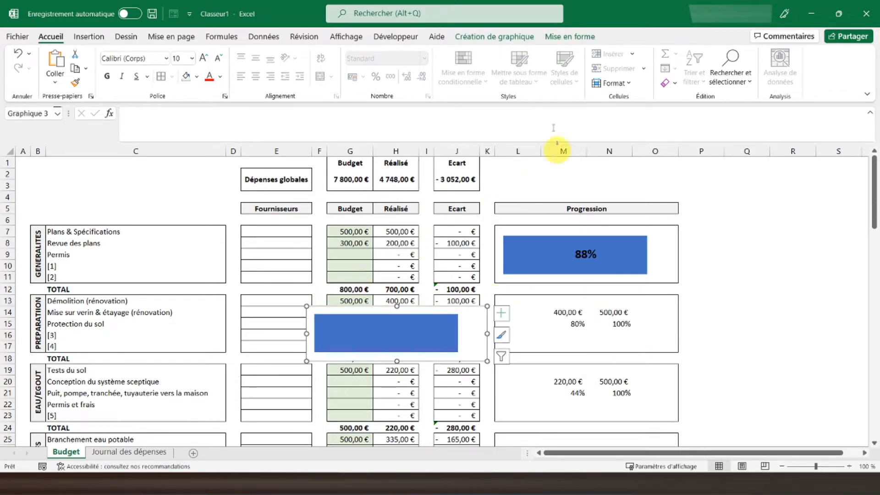
# Change the copied chart's series values to =Budget!$M$15.
pyautogui.click(506, 36)
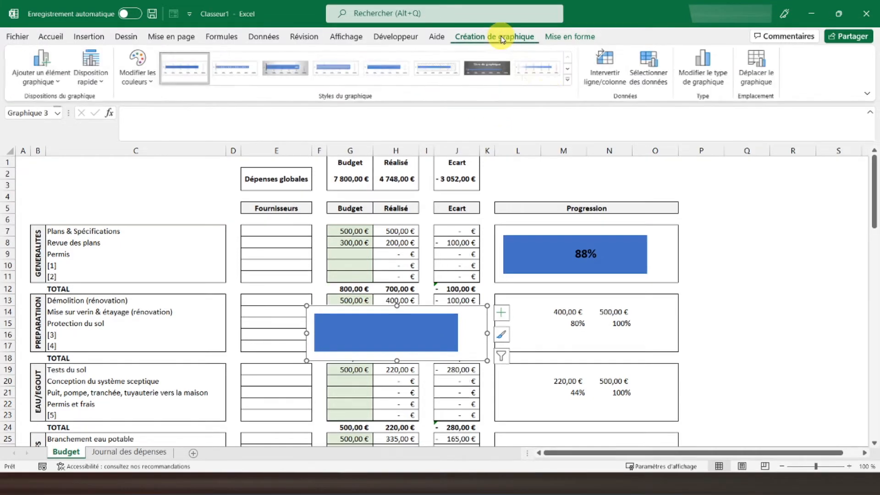
pyautogui.click(650, 71)
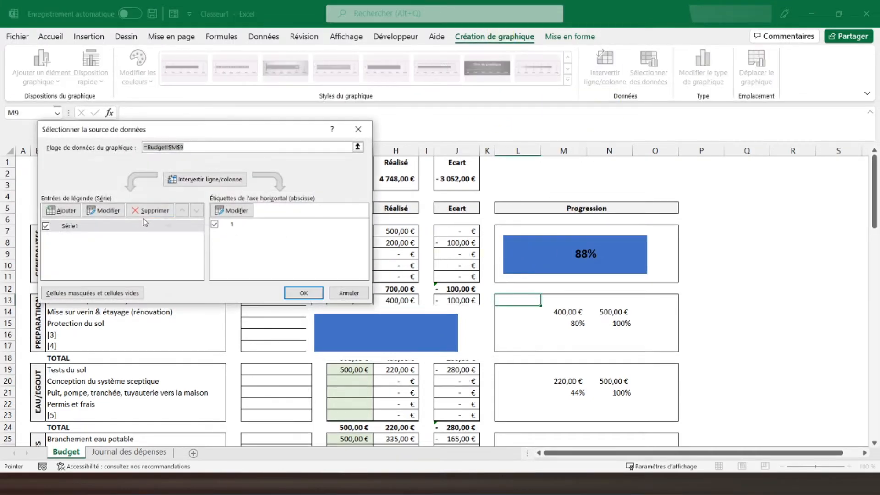
pyautogui.click(102, 210)
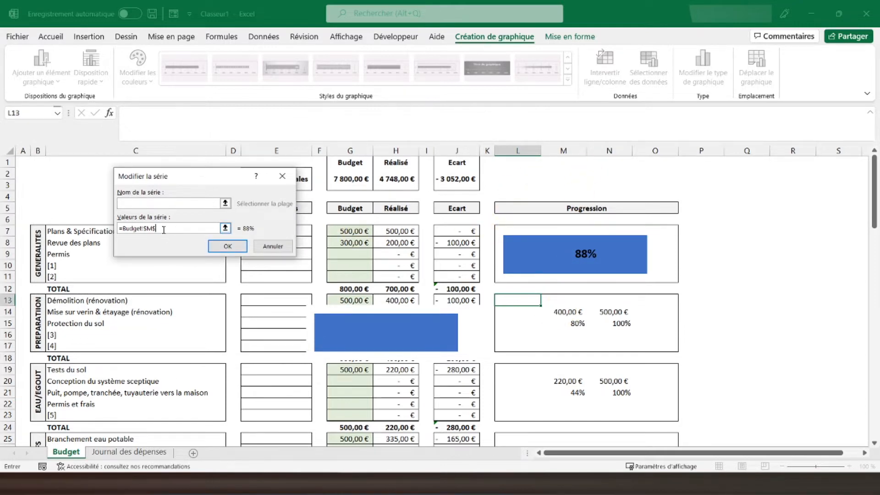
pyautogui.press('Return')
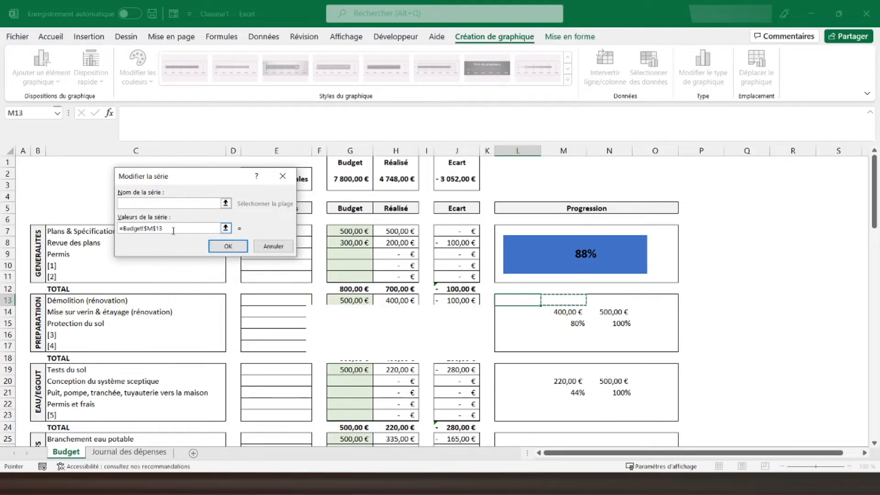
pyautogui.write('5')
pyautogui.press('Return')
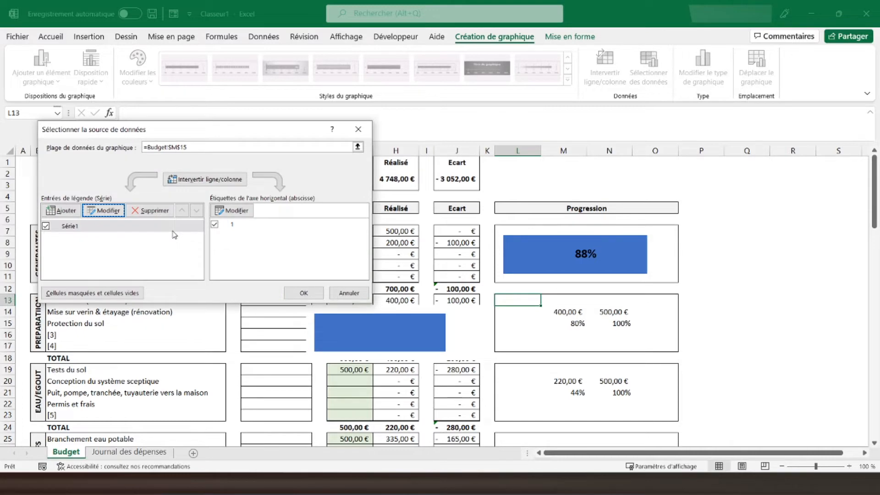
pyautogui.click(306, 290)
# Copy the GENERALITES percentage label, paste it at G11, and link the copy to =$M$15.
pyautogui.click(587, 260)
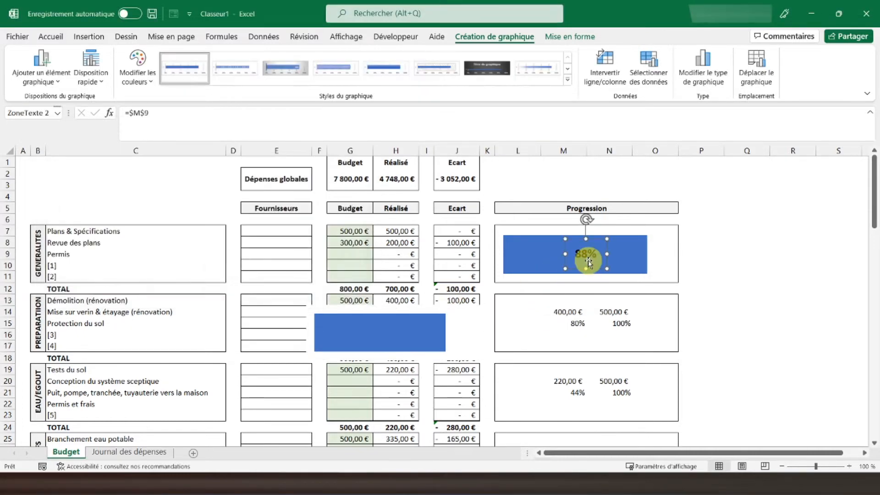
pyautogui.hotkey('ctrl', 'c')
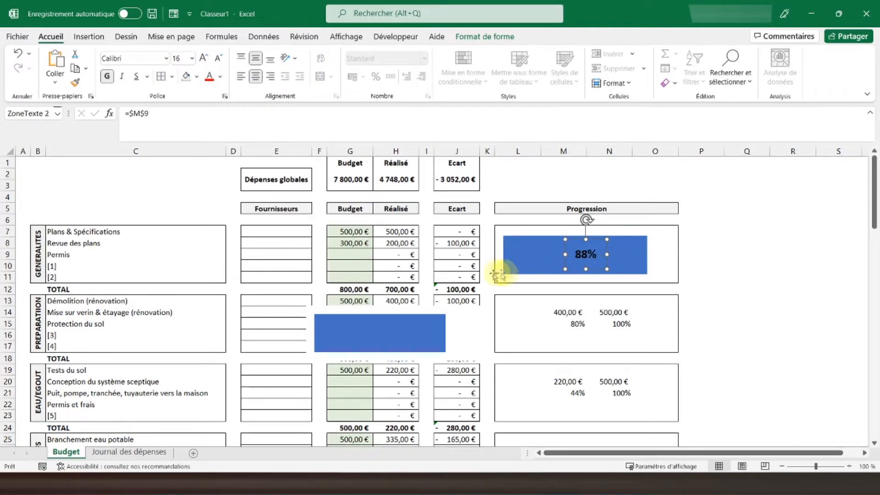
pyautogui.click(346, 279)
pyautogui.hotkey('ctrl', 'v')
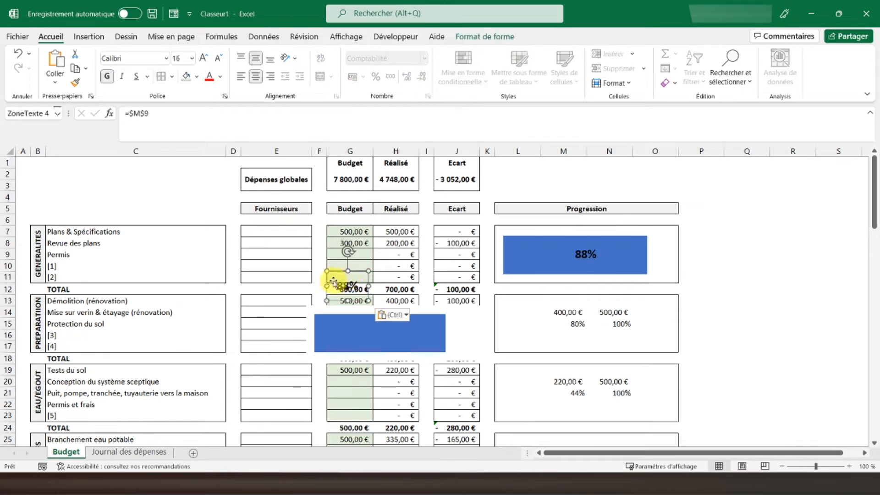
pyautogui.click(172, 115)
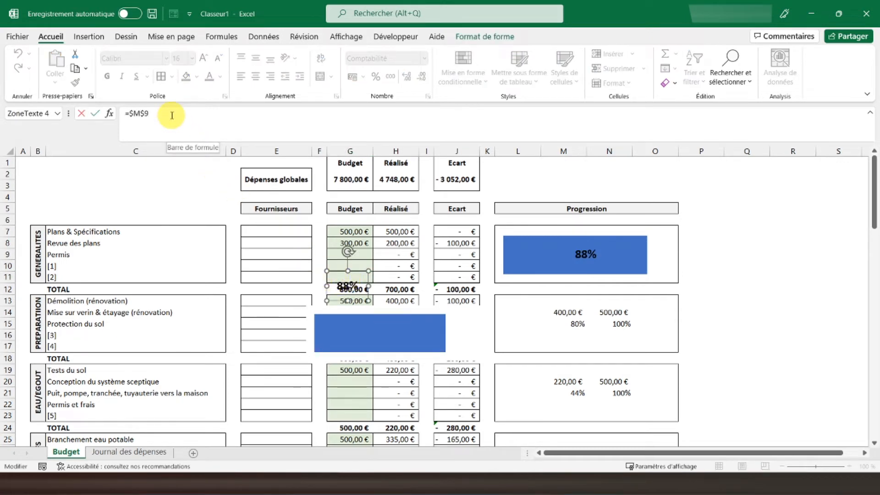
pyautogui.press('Return')
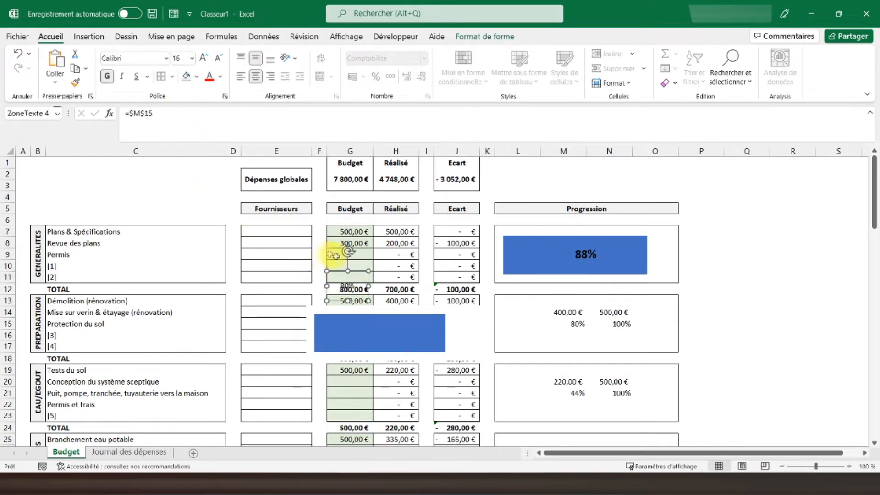
# Apply the GENERALITES label's formatting to the copied label linked to M15.
pyautogui.click(571, 259)
pyautogui.click(76, 82)
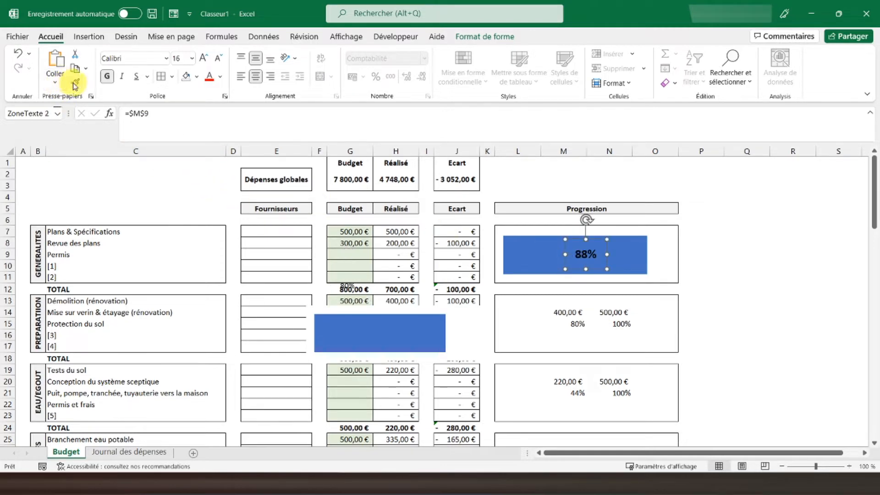
pyautogui.click(345, 289)
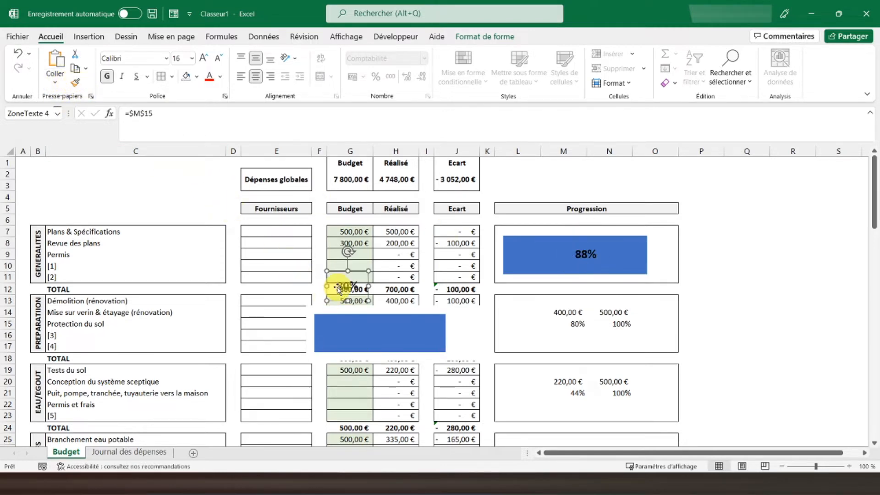
# Move the copied chart into the PREPARATION progress box and centre its percentage label over it.
pyautogui.click(393, 329)
pyautogui.moveTo(408, 307); pyautogui.dragTo(596, 296)
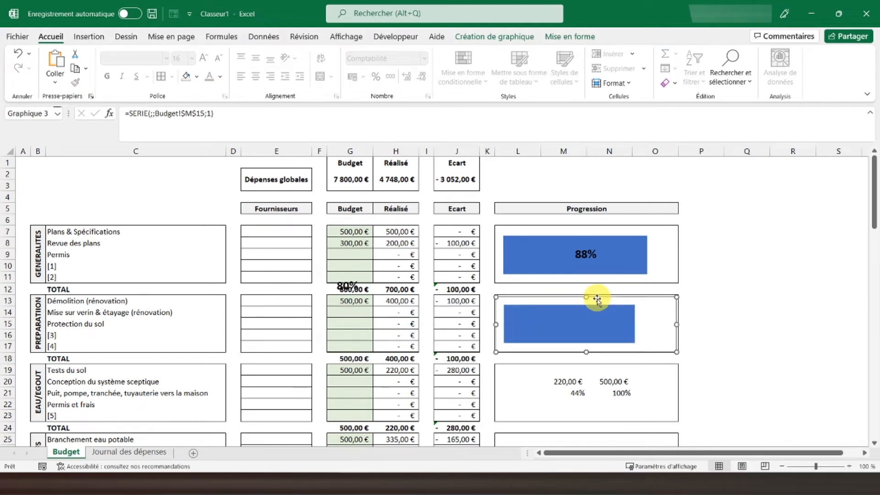
pyautogui.click(337, 279)
pyautogui.moveTo(337, 279); pyautogui.dragTo(579, 316)
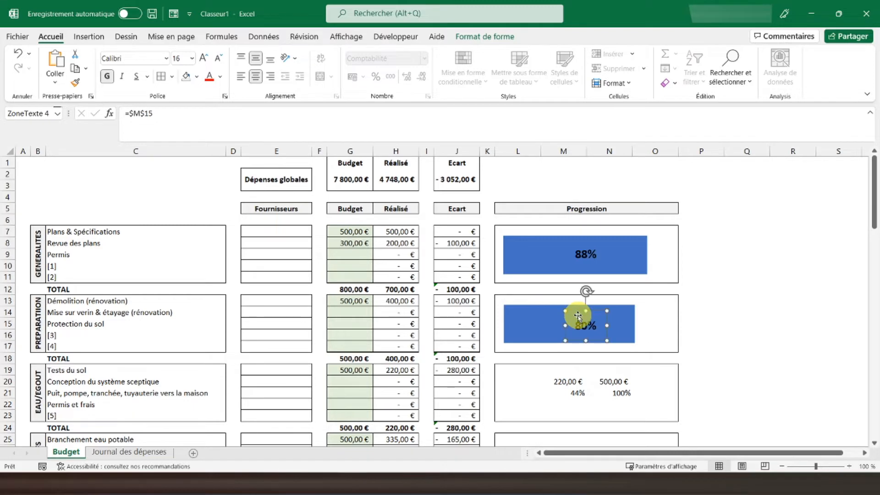
# Copy the PREPARATION chart and paste the copy at G21.
pyautogui.scroll(-4, 485, 338)
pyautogui.click(516, 213)
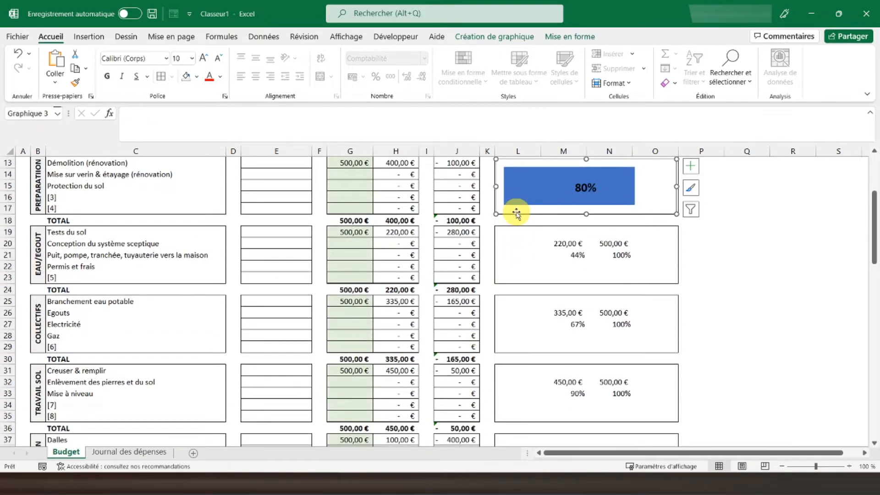
pyautogui.hotkey('ctrl', 'c')
pyautogui.click(355, 259)
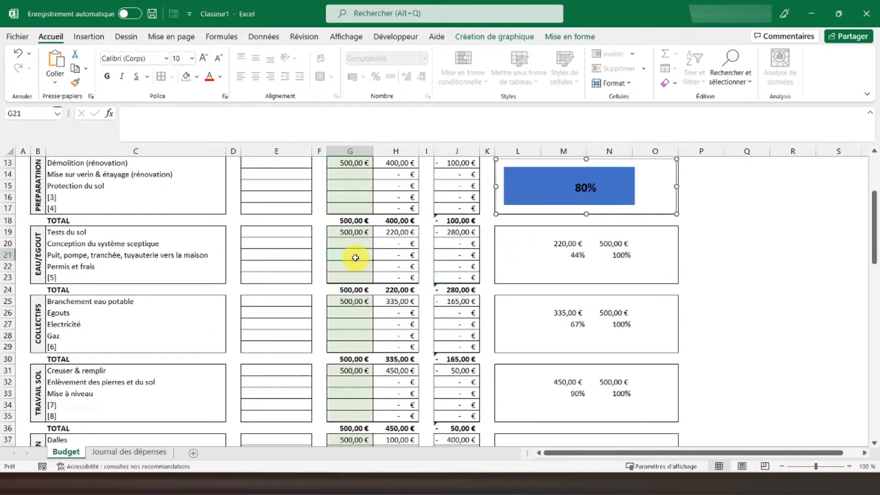
pyautogui.hotkey('ctrl', 'v')
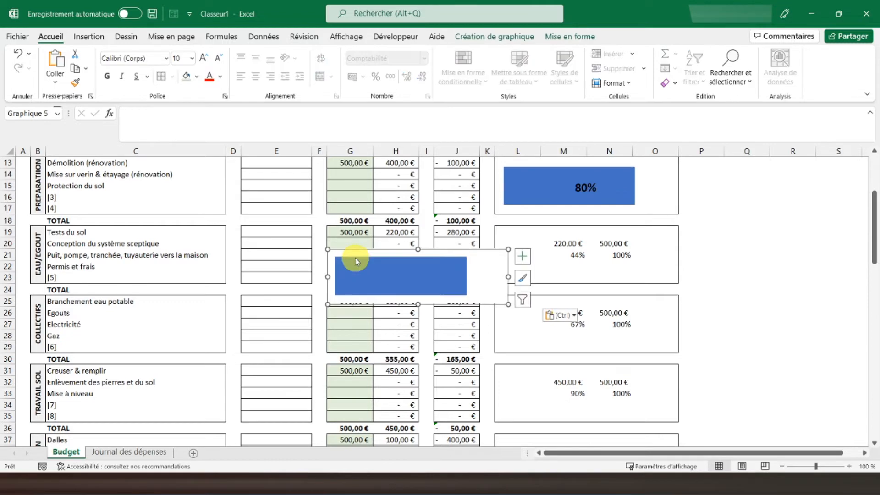
# Change the series values of the chart copy at G21 to =Budget!$M$21.
pyautogui.click(493, 35)
pyautogui.click(637, 67)
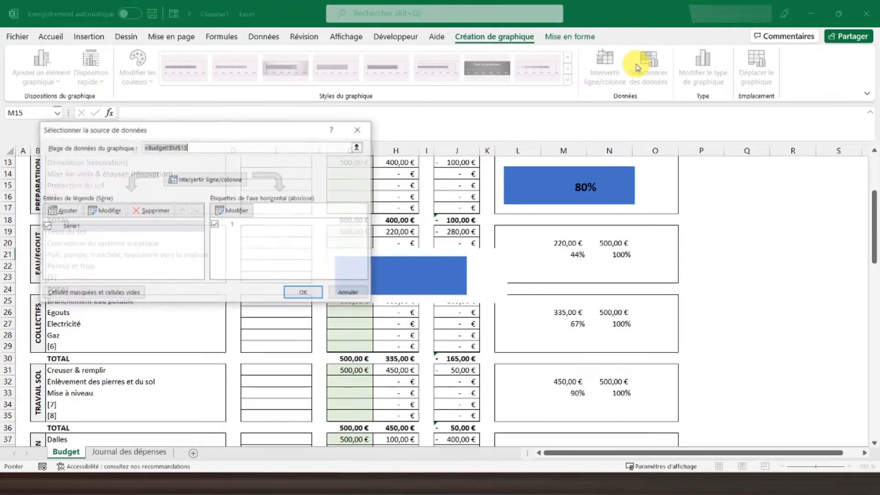
pyautogui.click(108, 210)
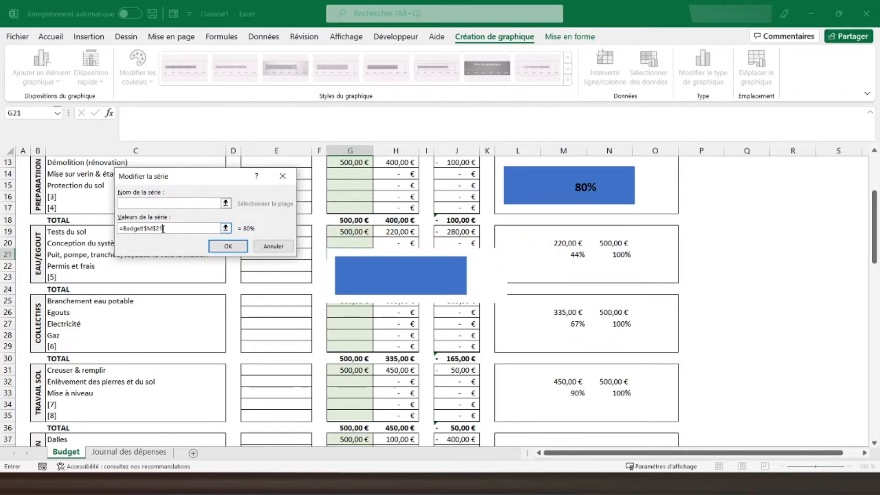
pyautogui.press('Return')
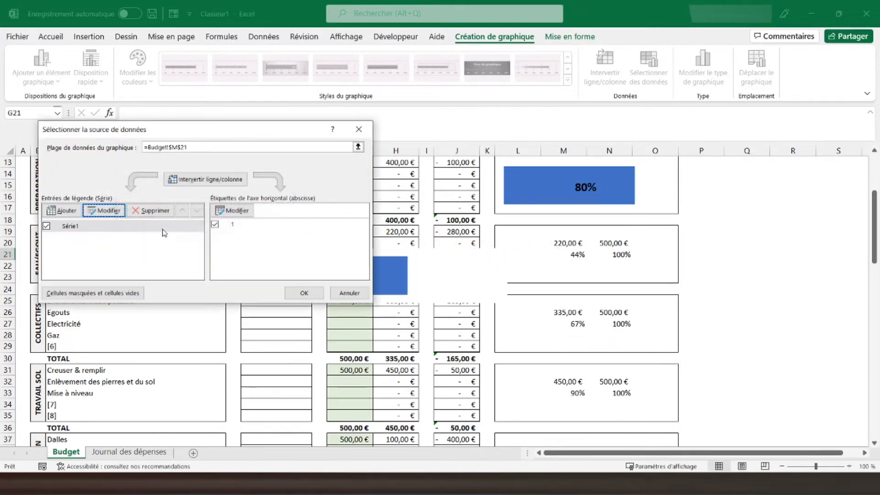
pyautogui.click(301, 298)
# Copy the PREPARATION percentage label, paste it at H16, and link the copy to =$M$21.
pyautogui.click(581, 188)
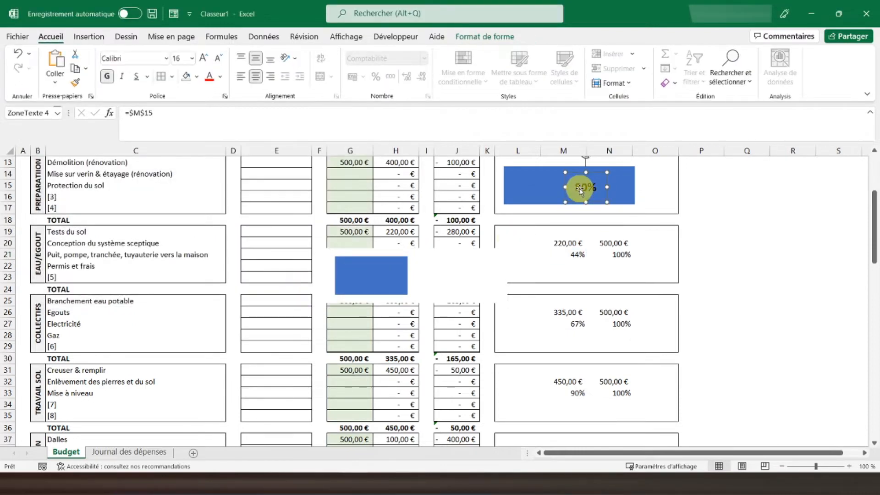
pyautogui.hotkey('ctrl', 'c')
pyautogui.click(393, 198)
pyautogui.hotkey('ctrl', 'v')
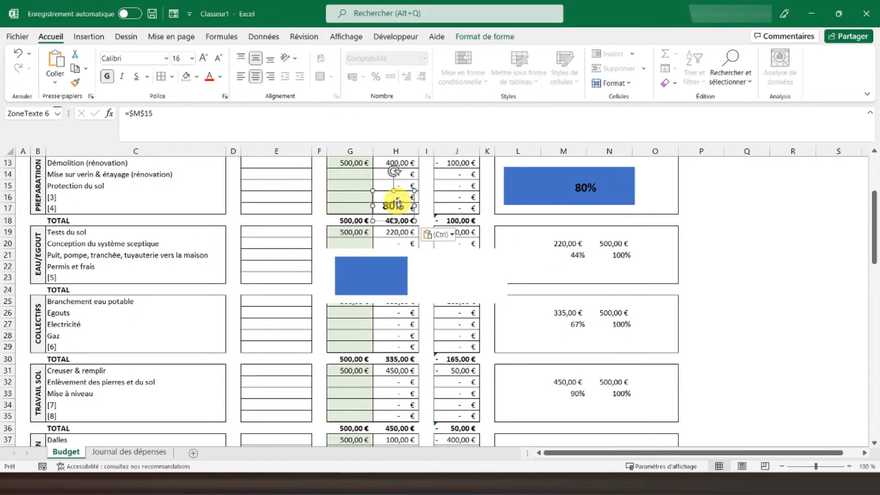
pyautogui.click(197, 118)
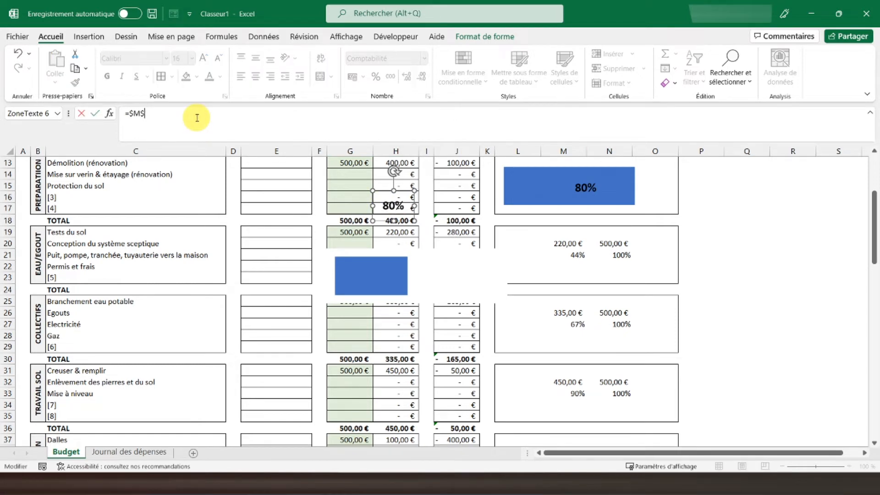
pyautogui.write('21')
pyautogui.press('Return')
# Apply the PREPARATION label's formatting to the copied label linked to M21.
pyautogui.click(579, 190)
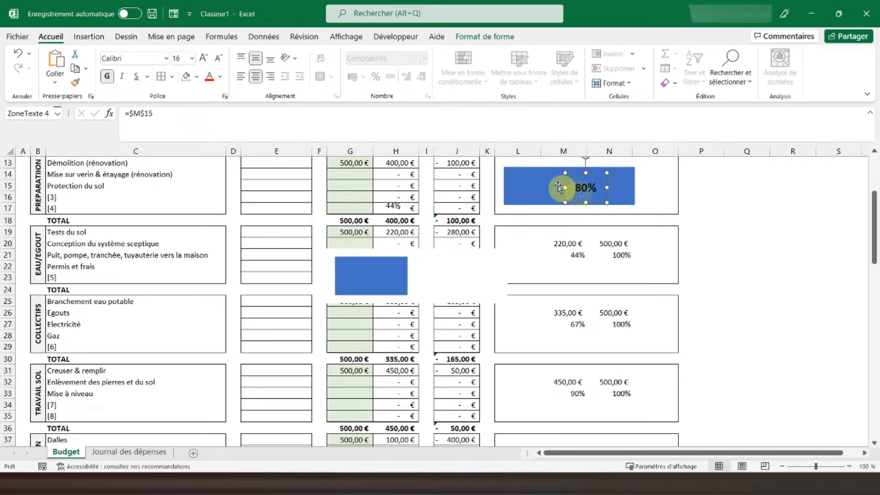
pyautogui.click(75, 83)
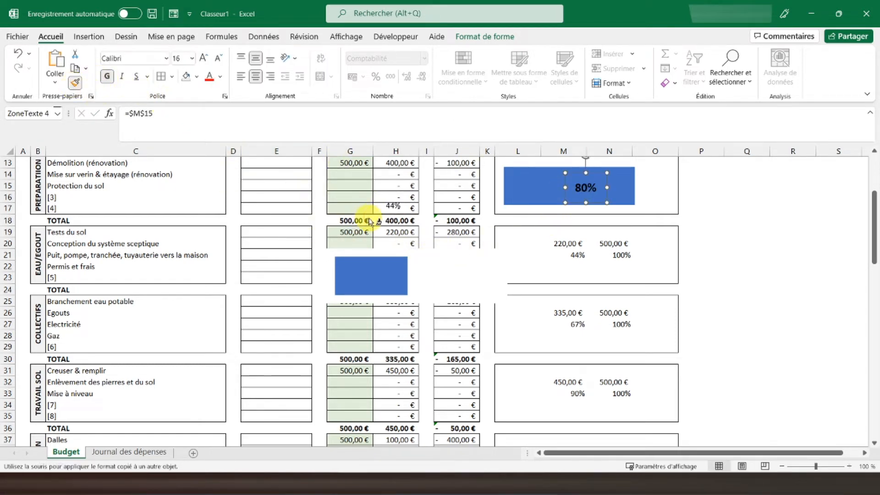
pyautogui.click(394, 204)
# Move the chart linked to M21 into the EAU/EGOUT progress box and place its percentage label over it.
pyautogui.click(423, 253)
pyautogui.moveTo(423, 253); pyautogui.dragTo(592, 231)
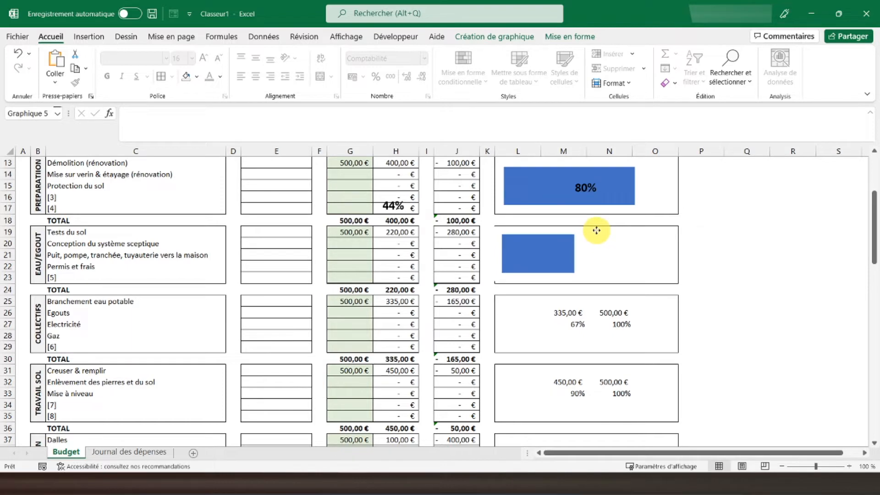
pyautogui.moveTo(597, 234); pyautogui.dragTo(600, 230)
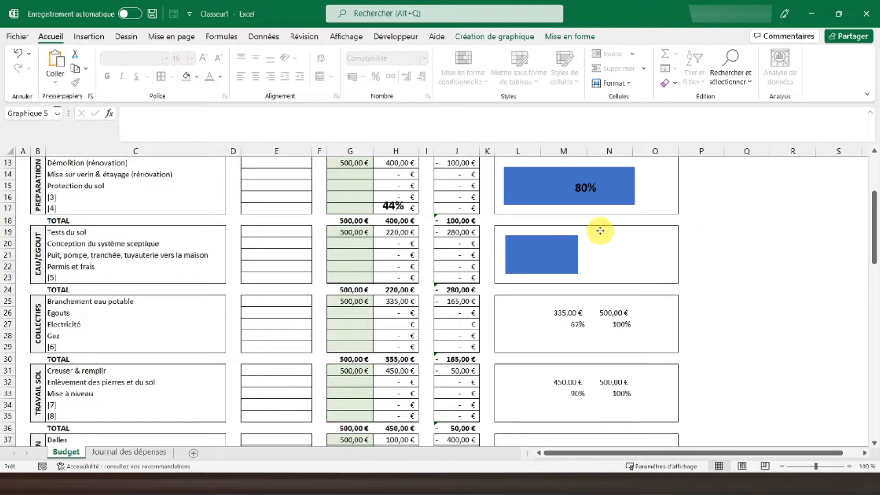
pyautogui.click(396, 205)
pyautogui.moveTo(385, 195); pyautogui.dragTo(582, 246)
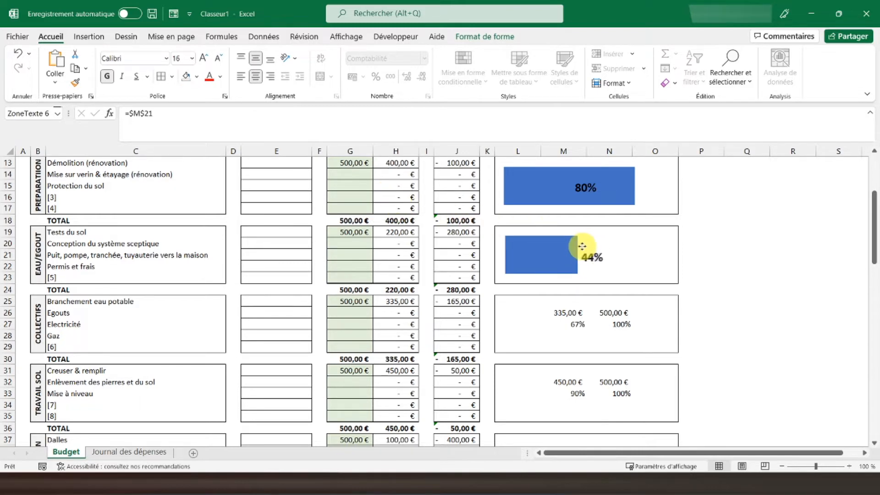
# Copy the EAU/EGOUT chart and paste the copy at H26.
pyautogui.click(577, 250)
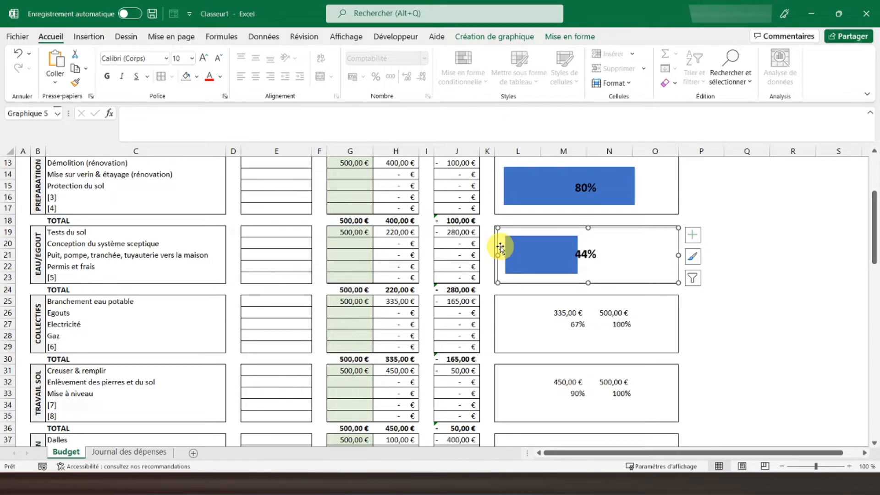
pyautogui.click(373, 309)
pyautogui.hotkey('ctrl', 'v')
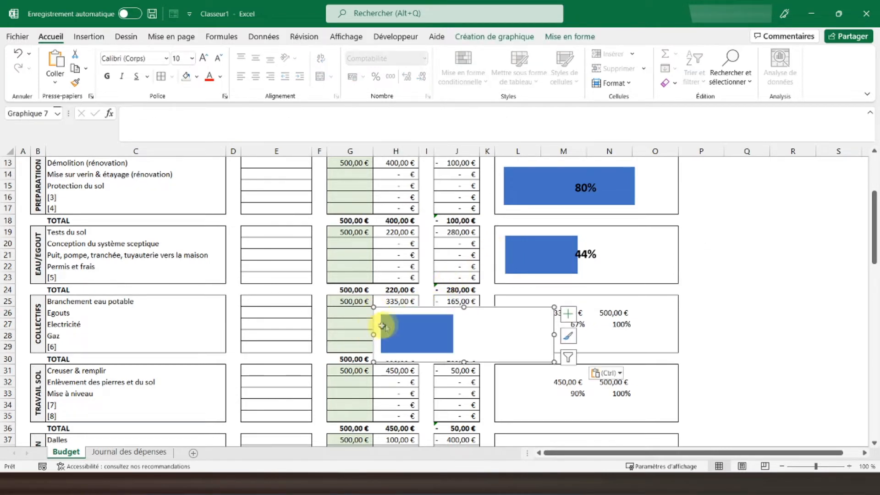
# Change the series values of the chart copy at H26 to =Budget!$M$27.
pyautogui.click(472, 41)
pyautogui.click(648, 69)
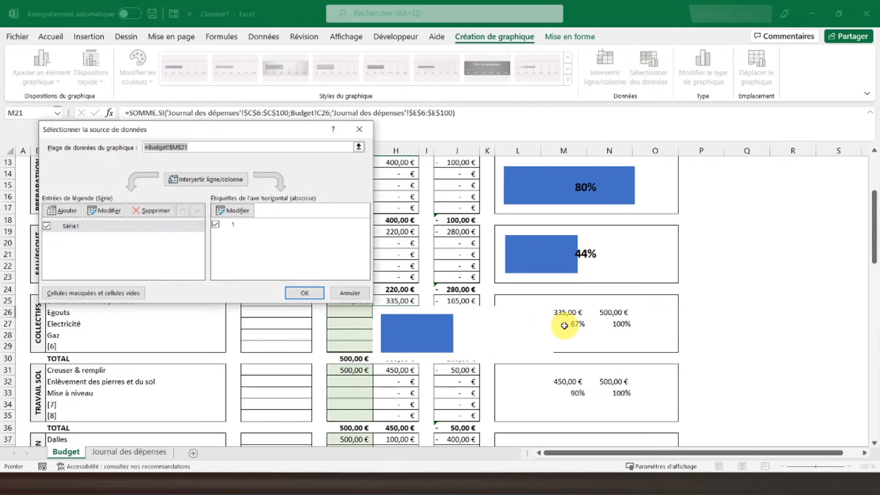
pyautogui.click(105, 210)
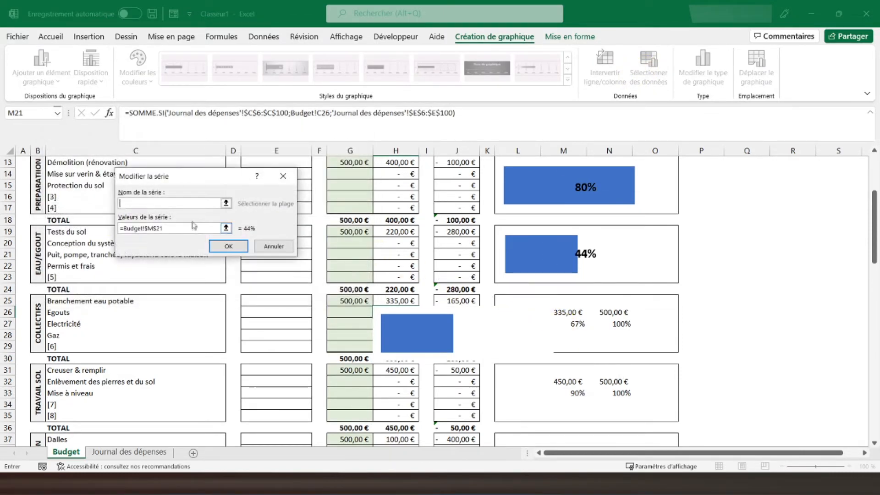
pyautogui.click(178, 230)
pyautogui.press('Return')
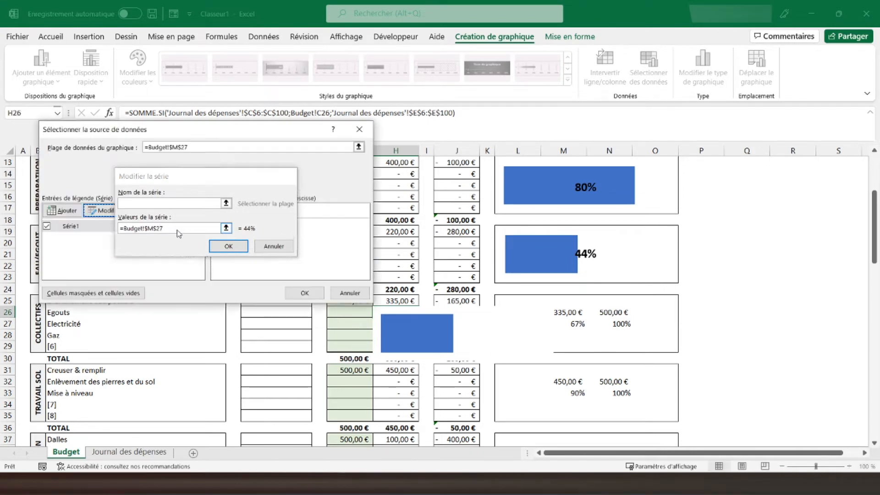
pyautogui.click(305, 292)
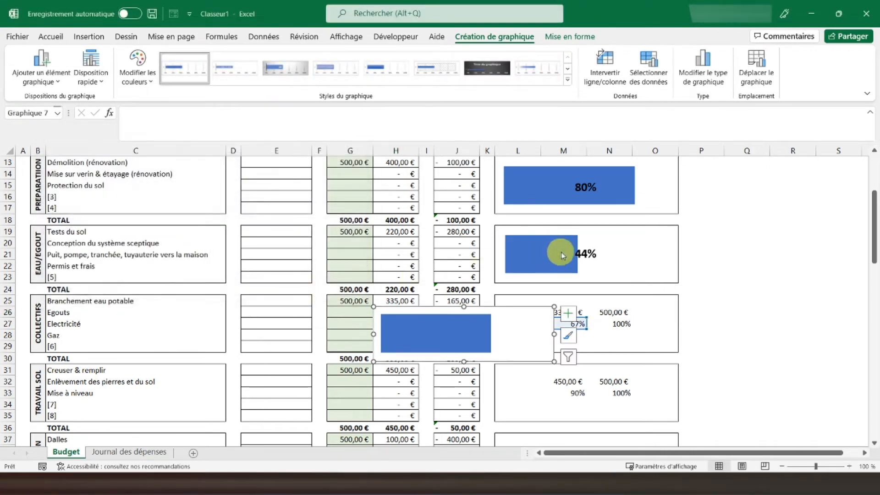
# Copy the EAU/EGOUT percentage label, paste it at H21, and link the copy to =$M$27.
pyautogui.click(576, 253)
pyautogui.hotkey('ctrl', 'c')
pyautogui.click(379, 249)
pyautogui.hotkey('ctrl', 'v')
pyautogui.click(195, 113)
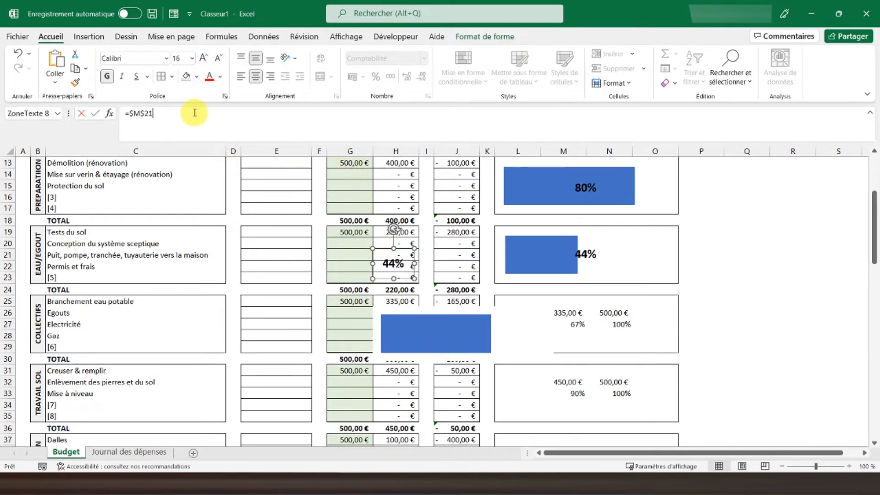
pyautogui.press('Return')
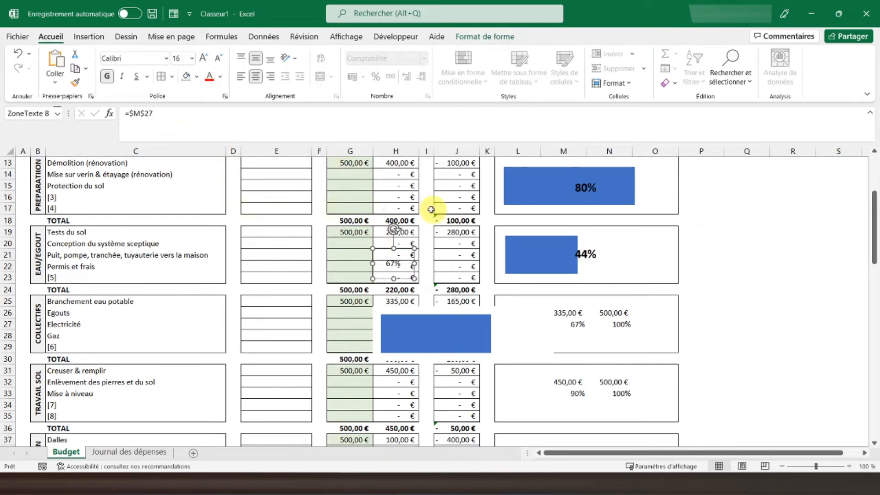
# Apply the EAU/EGOUT label's formatting to the copied label linked to M27.
pyautogui.click(577, 257)
pyautogui.click(76, 82)
pyautogui.click(392, 262)
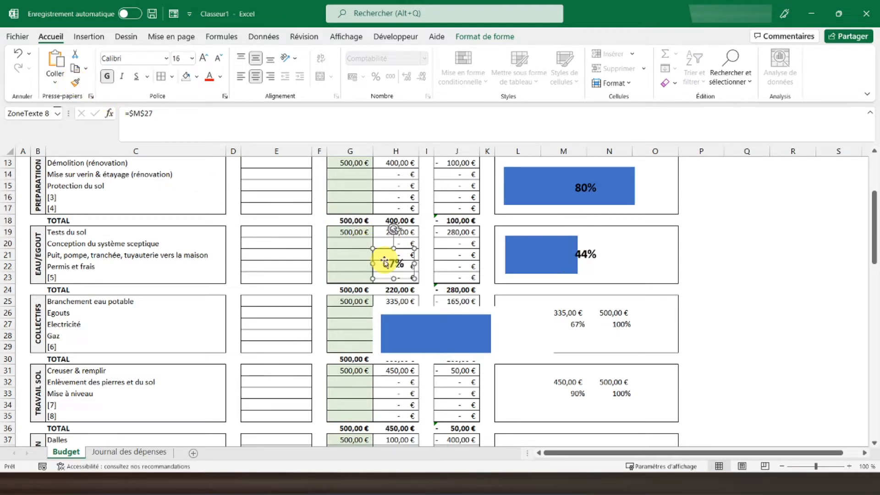
# Move the chart linked to M27 into the COLLECTIFS progress box, place its percentage label over it, and deselect the label.
pyautogui.click(497, 314)
pyautogui.moveTo(469, 312); pyautogui.dragTo(593, 299)
pyautogui.click(392, 262)
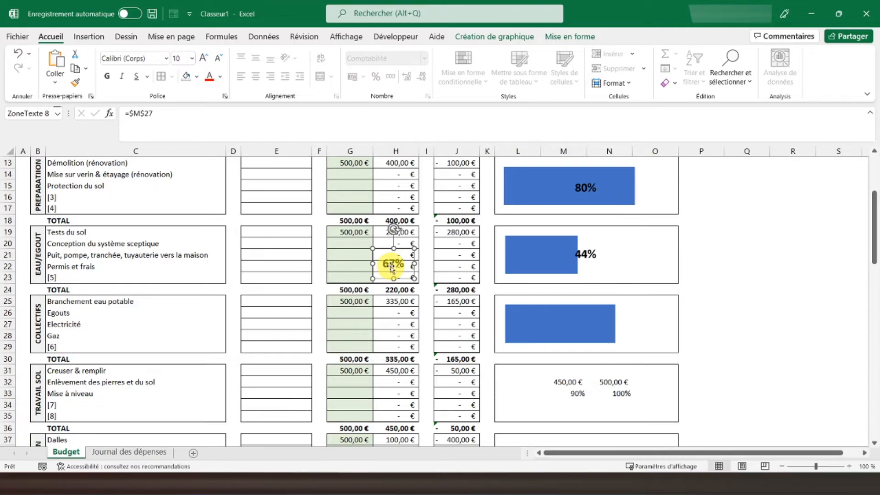
pyautogui.moveTo(386, 257); pyautogui.dragTo(577, 311)
pyautogui.click(456, 324)
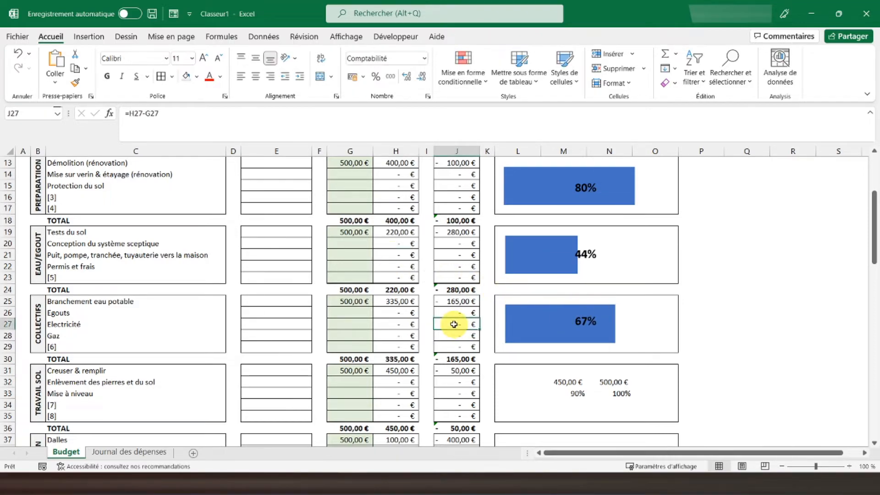
# Copy the COLLECTIFS progress bar chart and paste the copy at H33.
pyautogui.scroll(-3, 457, 324)
pyautogui.click(506, 248)
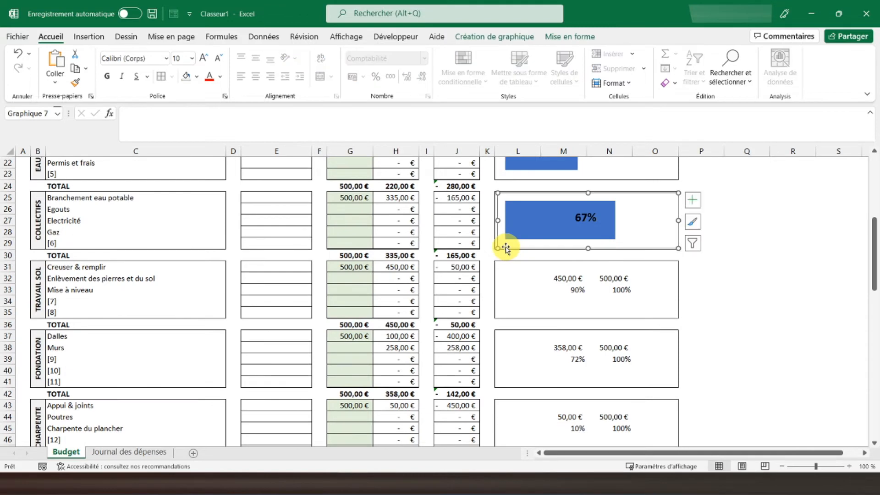
pyautogui.hotkey('ctrl', 'c')
pyautogui.click(403, 289)
pyautogui.hotkey('ctrl', 'v')
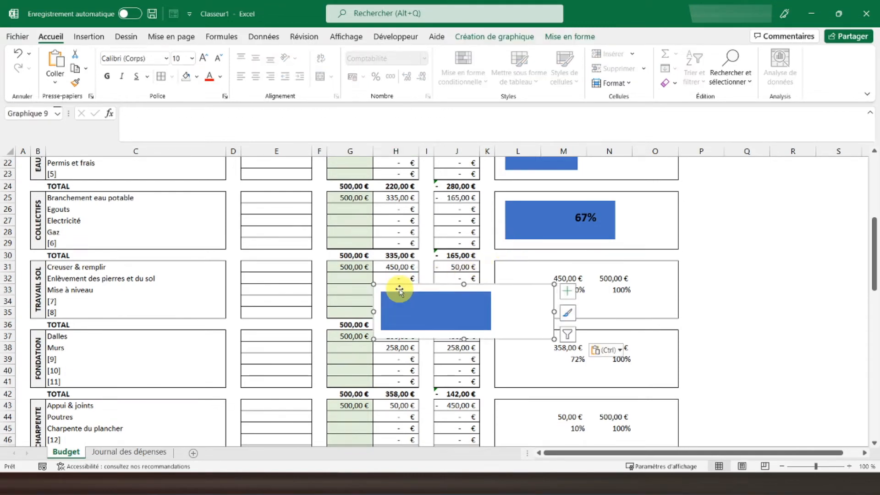
# Change the series values of the chart copy at H33 to =Budget!$M$33.
pyautogui.click(506, 37)
pyautogui.click(648, 71)
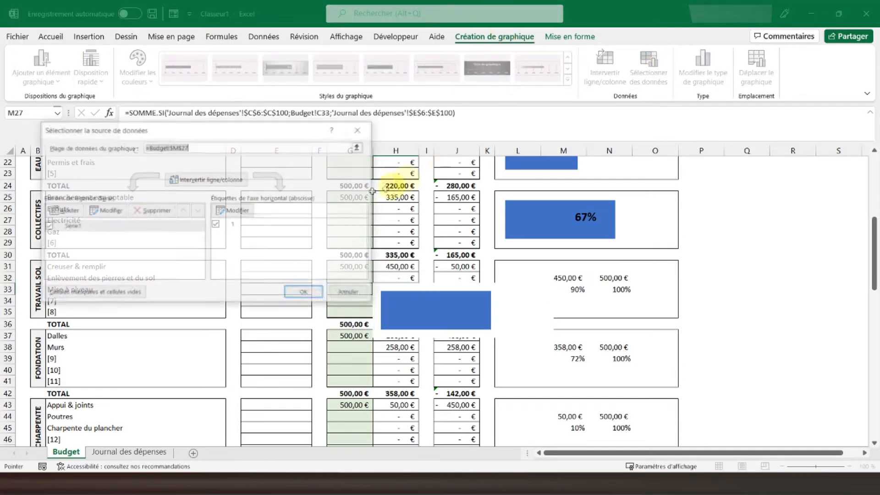
pyautogui.click(109, 210)
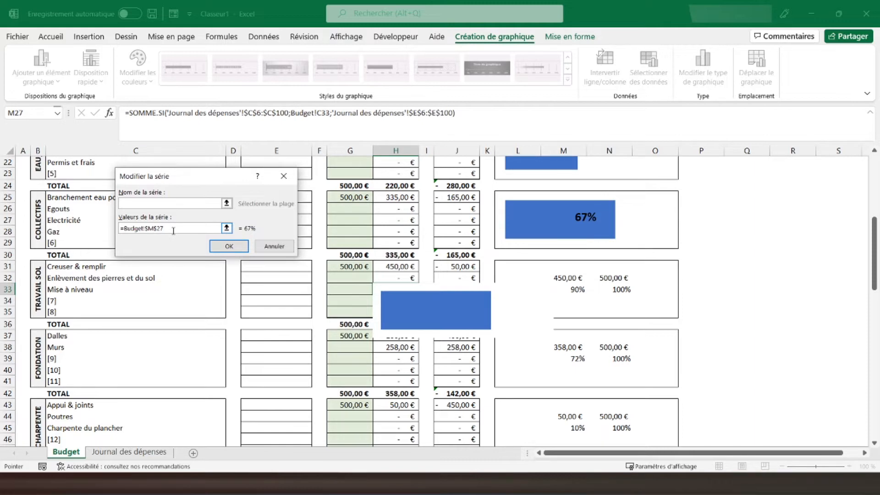
pyautogui.write('3')
pyautogui.press('Return')
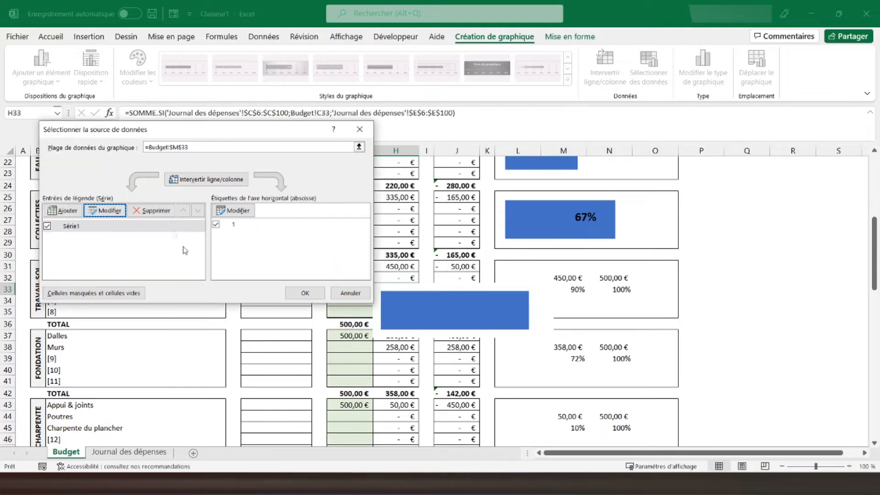
pyautogui.click(304, 291)
# Copy the COLLECTIFS percentage label, paste it at H27, and link the copy to =$M$33.
pyautogui.click(572, 222)
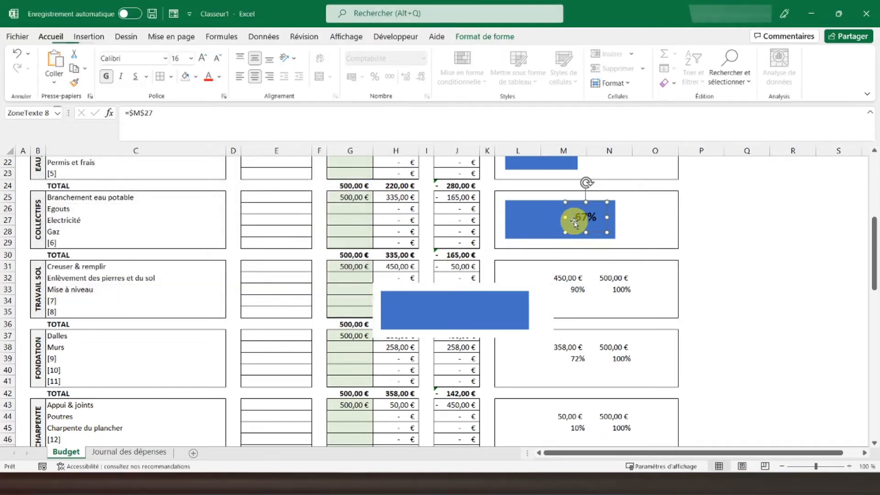
pyautogui.hotkey('ctrl', 'c')
pyautogui.click(403, 222)
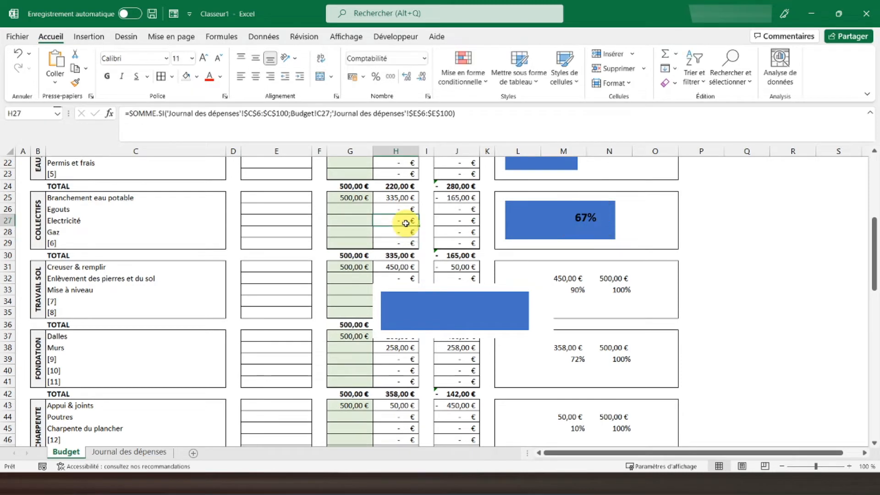
pyautogui.hotkey('ctrl', 'v')
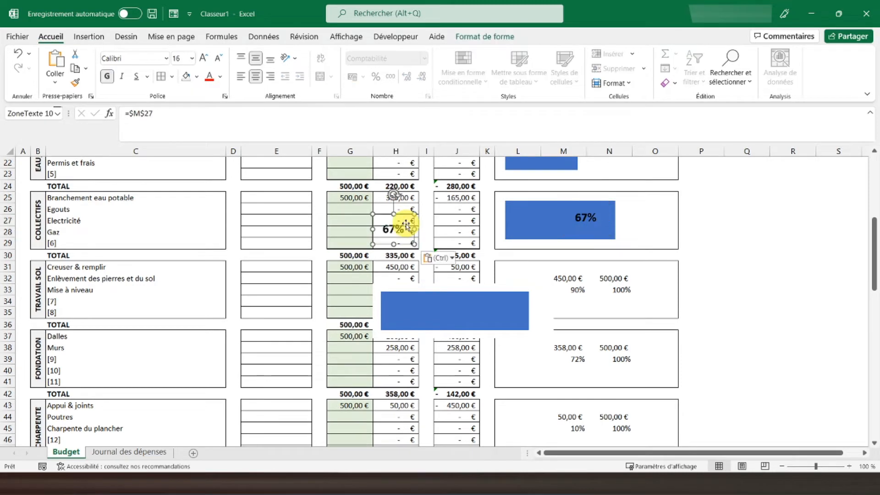
pyautogui.click(189, 114)
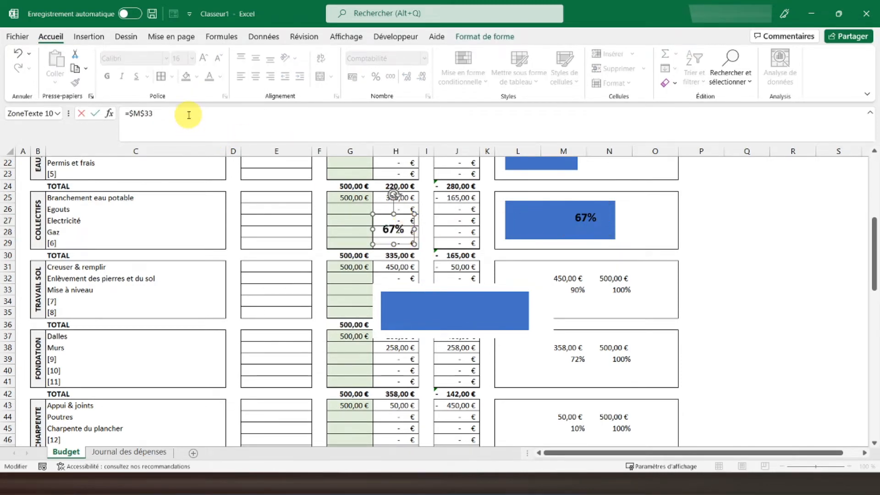
pyautogui.write('33')
pyautogui.press('Return')
# Apply the COLLECTIFS label's formatting to the copied label linked to M33.
pyautogui.click(582, 213)
pyautogui.click(76, 83)
pyautogui.click(390, 227)
# Move the chart linked to M33 into the TRAVAIL SOL progress box and nudge it into alignment with the box borders.
pyautogui.click(424, 291)
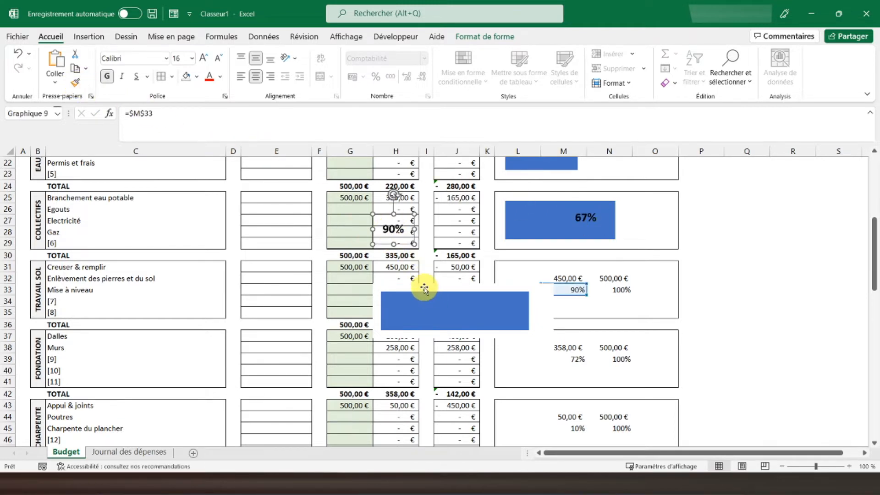
pyautogui.moveTo(410, 282)
pyautogui.mouseDown()
pyautogui.moveTo(557, 268)
pyautogui.moveTo(550, 268)
pyautogui.mouseUp()
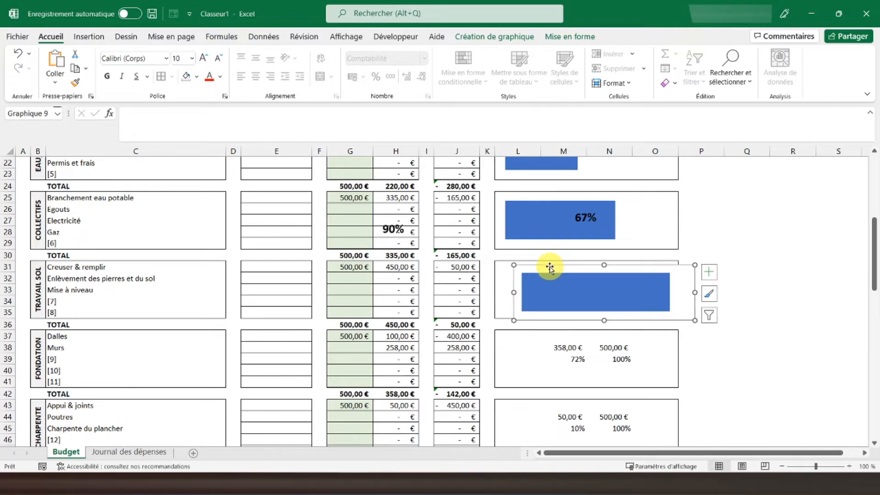
pyautogui.press('Left')
pyautogui.press('Left')
pyautogui.press('Left')
pyautogui.press('Left')
pyautogui.press('Left')
pyautogui.press('Left')
pyautogui.press('Left')
pyautogui.press('Left')
pyautogui.press('Left')
pyautogui.press('Left')
pyautogui.press('Left')
pyautogui.press('Left')
pyautogui.press('Left')
pyautogui.press('Left')
pyautogui.press('Left')
pyautogui.press('Left')
pyautogui.press('Left')
pyautogui.press('Left')
pyautogui.press('Left')
pyautogui.press('Left')
pyautogui.press('Right')
pyautogui.press('Right')
pyautogui.press('Right')
pyautogui.press('Right')
pyautogui.press('Right')
pyautogui.press('Right')
pyautogui.press('Right')
pyautogui.press('Right')
pyautogui.press('Right')
pyautogui.press('Right')
pyautogui.press('Right')
pyautogui.press('Right')
pyautogui.press('Right')
pyautogui.press('Right')
pyautogui.press('Right')
pyautogui.press('Right')
pyautogui.press('Right')
pyautogui.press('Up')
pyautogui.press('Up')
pyautogui.press('Right')
pyautogui.press('Right')
pyautogui.press('Right')
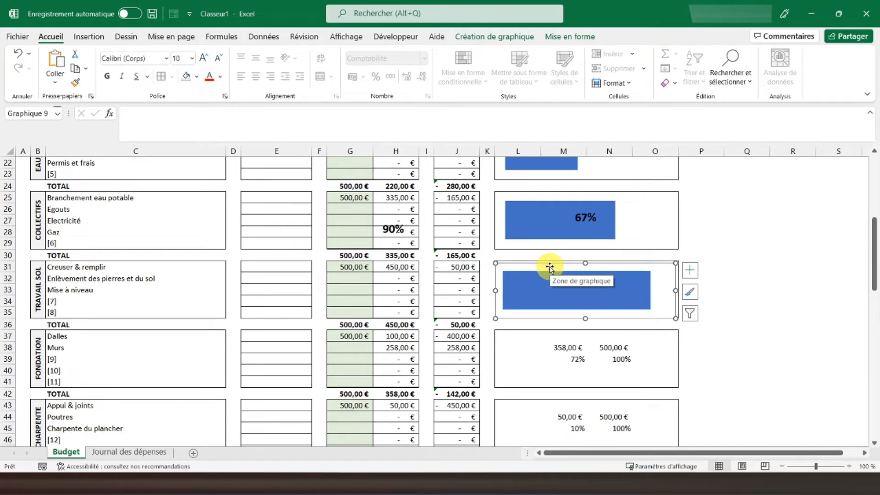
pyautogui.press('Right')
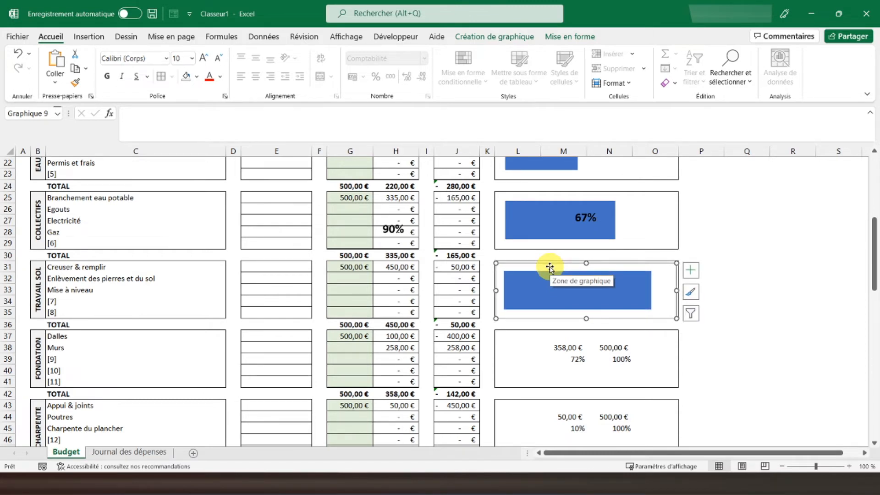
# Place the percentage label linked to M33 over the TRAVAIL SOL bar and deselect it.
pyautogui.click(387, 220)
pyautogui.moveTo(383, 216); pyautogui.dragTo(577, 282)
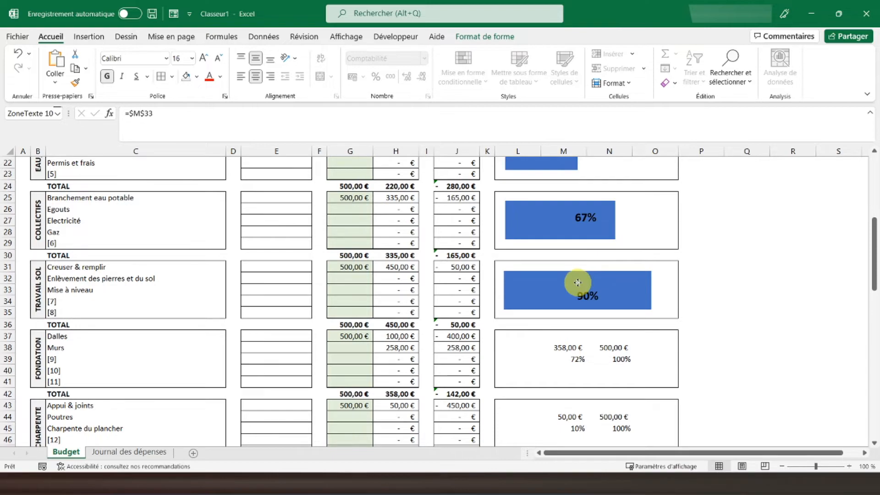
pyautogui.click(453, 324)
# Copy the TRAVAIL SOL progress bar chart and paste the copy at H39.
pyautogui.scroll(-3, 452, 322)
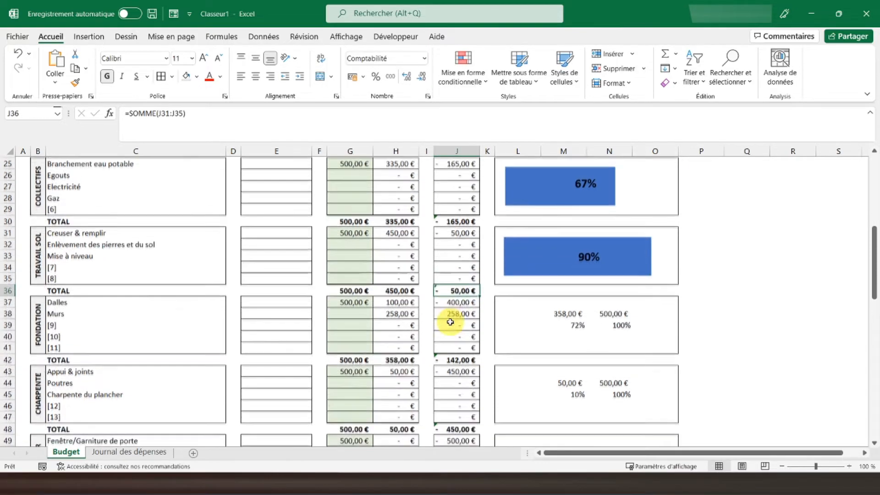
pyautogui.click(498, 213)
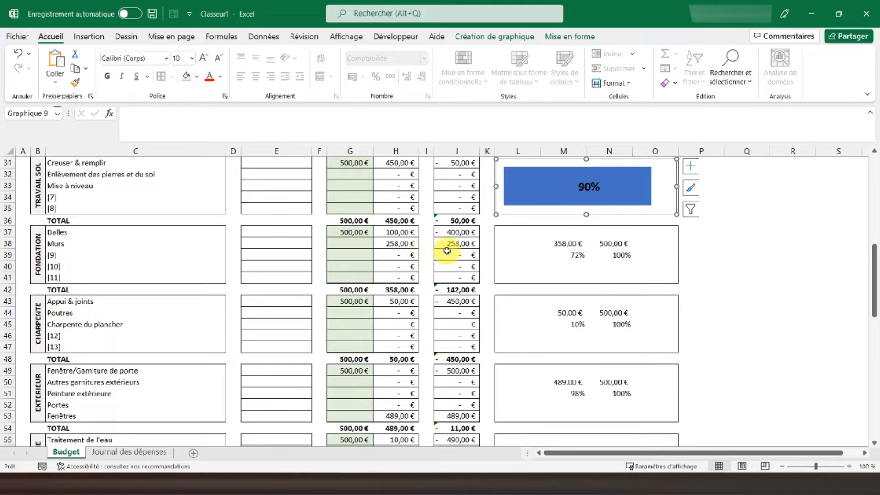
pyautogui.click(405, 254)
pyautogui.hotkey('ctrl', 'v')
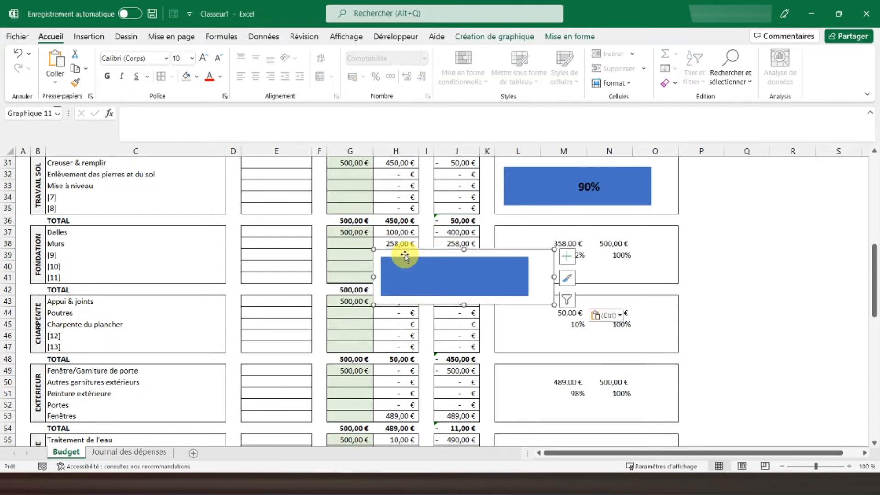
# Change the series values of the chart copy at H39 to =Budget!$M$39.
pyautogui.click(468, 36)
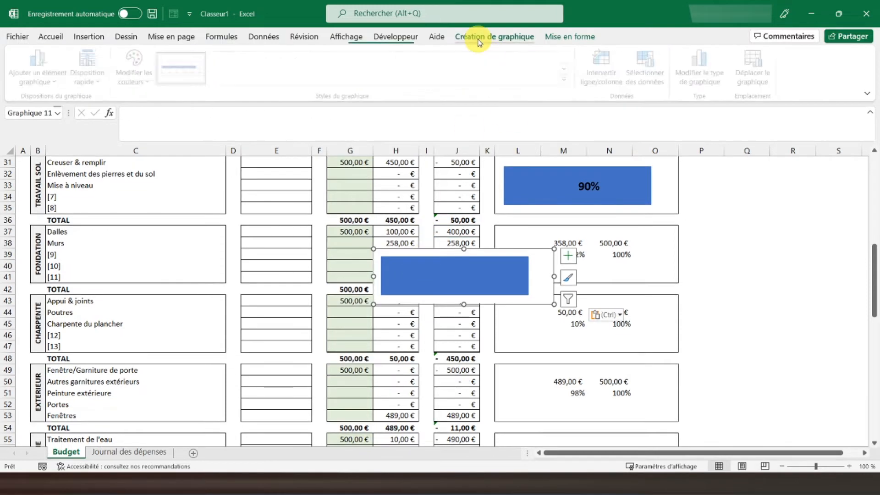
pyautogui.click(649, 69)
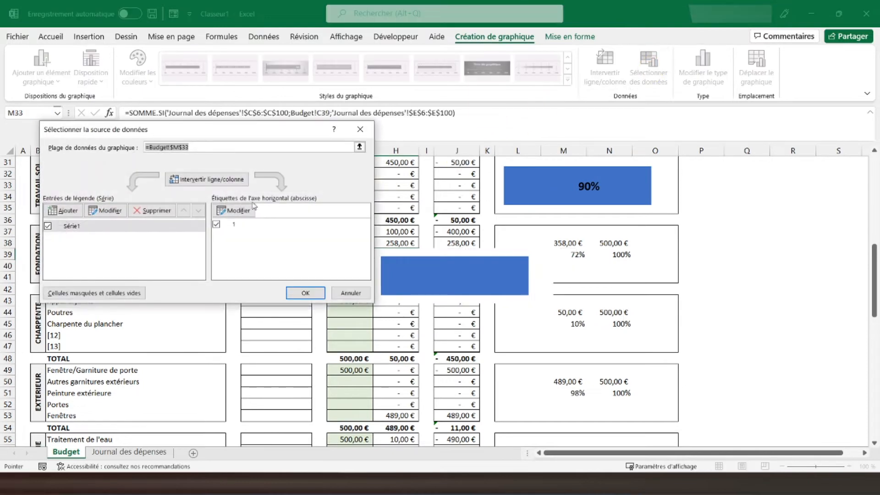
pyautogui.click(105, 210)
pyautogui.click(184, 229)
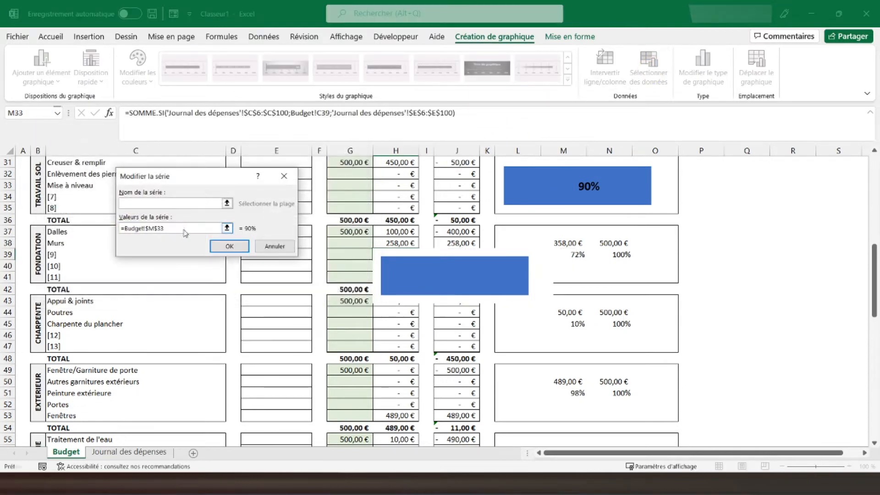
pyautogui.press('Return')
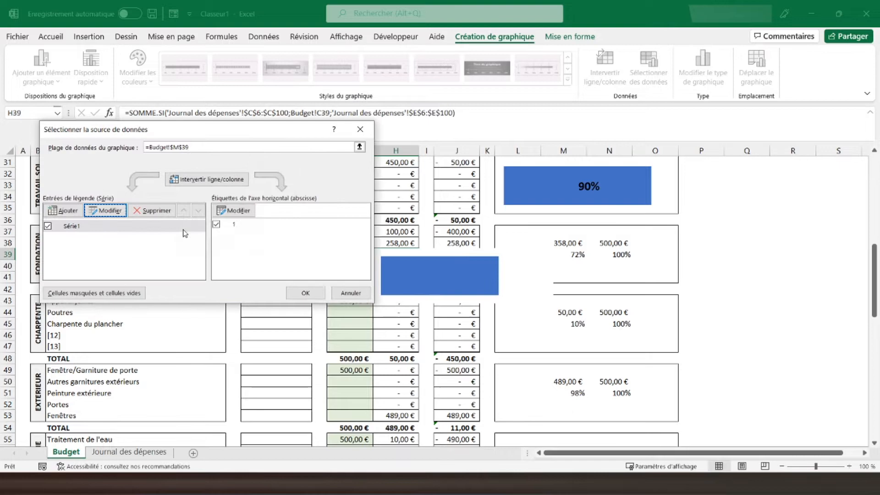
pyautogui.click(305, 293)
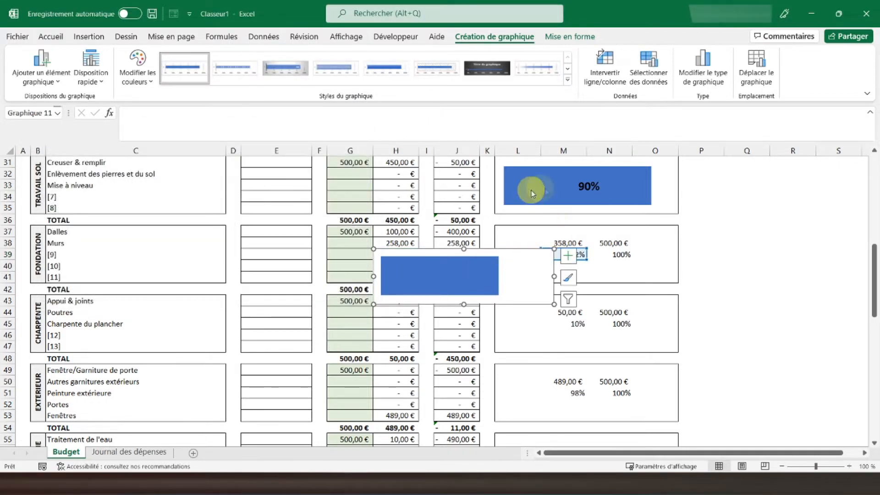
# Copy the TRAVAIL SOL percentage label, paste it at E36, and link the copy to =$M$39.
pyautogui.click(577, 186)
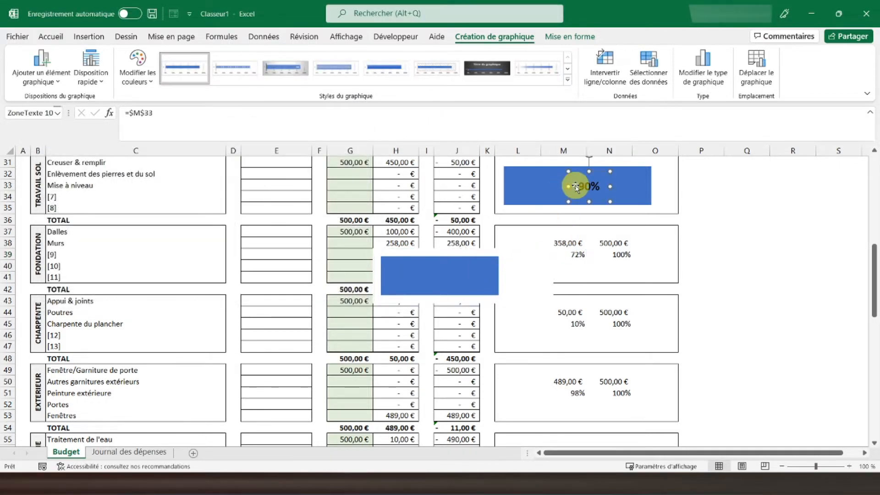
pyautogui.click(300, 216)
pyautogui.hotkey('ctrl', 'v')
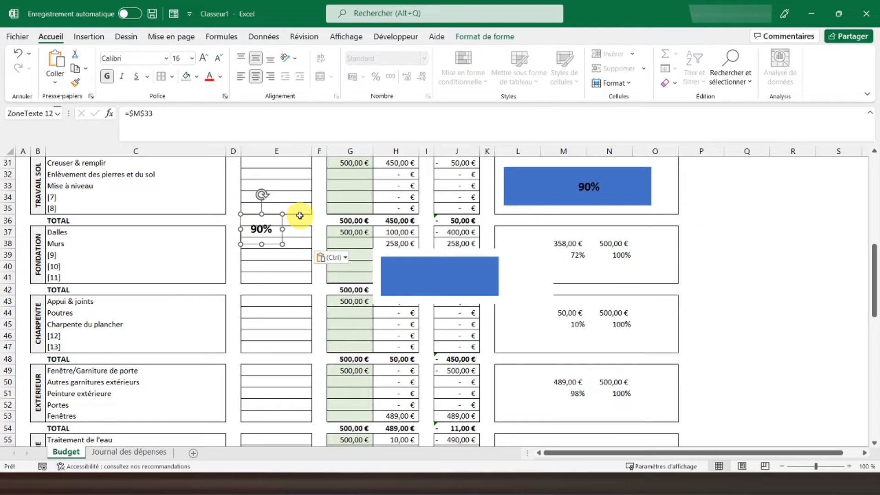
pyautogui.click(188, 111)
pyautogui.press('Return')
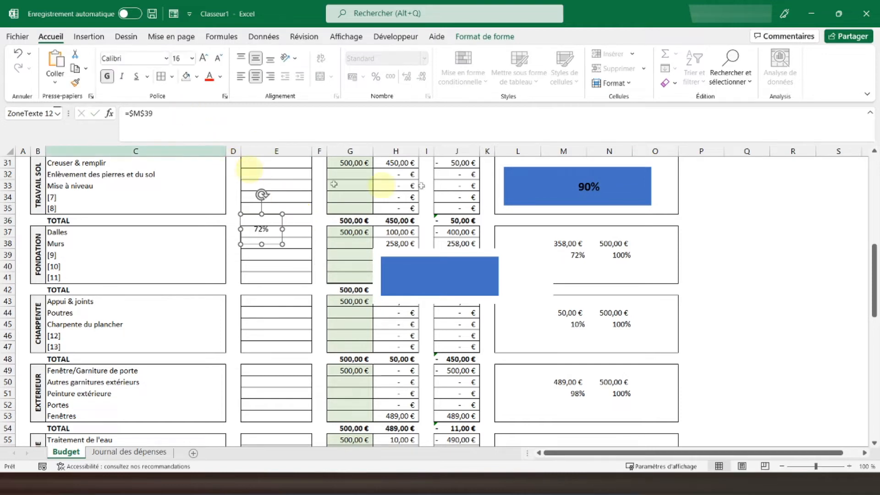
# Apply the TRAVAIL SOL label's formatting to the copied label linked to M39.
pyautogui.click(589, 188)
pyautogui.click(77, 85)
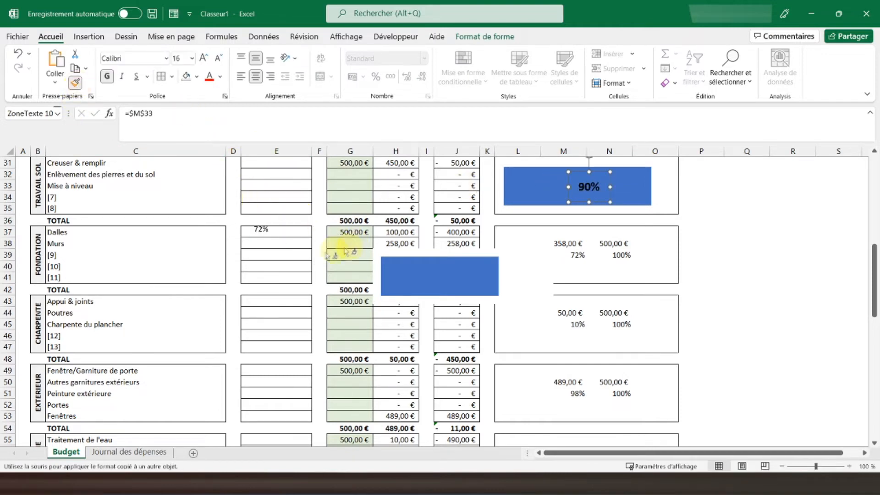
pyautogui.click(261, 229)
# Move the chart linked to M39 into the FONDATION progress box and place its percentage label over the bar.
pyautogui.click(398, 267)
pyautogui.click(398, 266)
pyautogui.moveTo(397, 267); pyautogui.dragTo(515, 230)
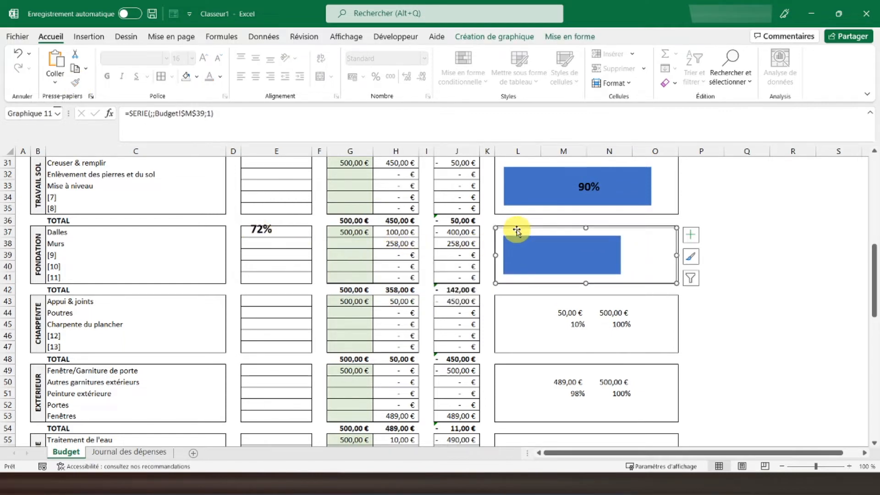
pyautogui.click(272, 232)
pyautogui.moveTo(271, 218); pyautogui.dragTo(581, 242)
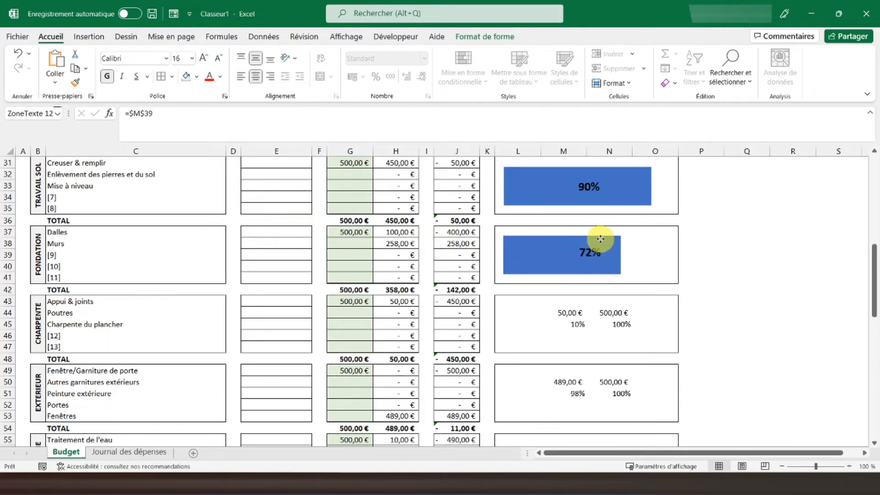
# Copy the FONDATION progress bar chart and paste the copy at H44.
pyautogui.scroll(-2, 452, 239)
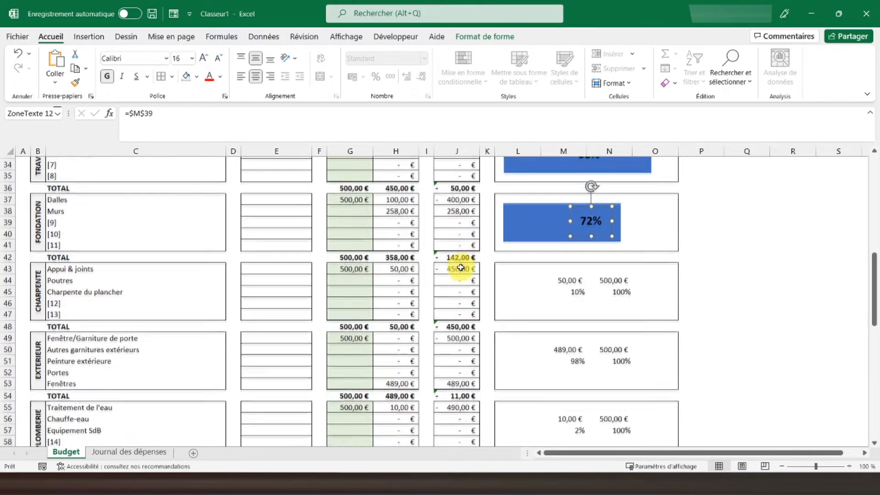
pyautogui.click(499, 212)
pyautogui.hotkey('ctrl', 'c')
pyautogui.click(389, 235)
pyautogui.hotkey('ctrl', 'v')
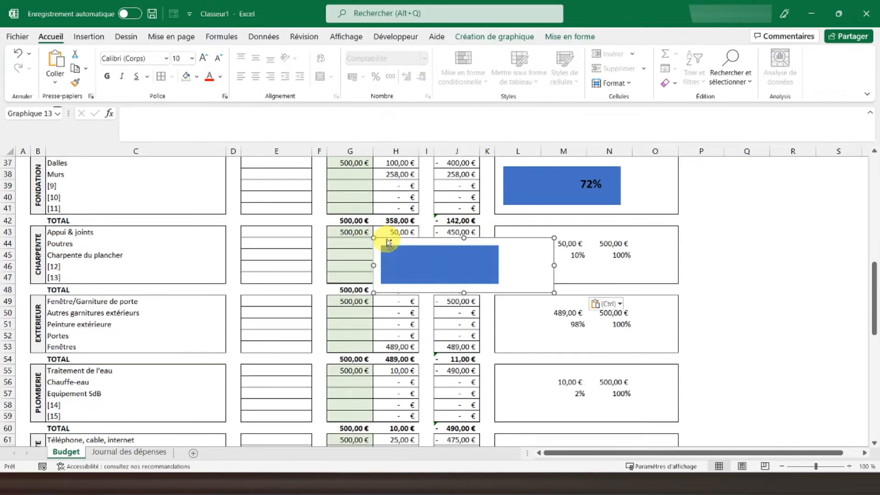
# Change the series values of the chart copy at H44 to =Budget!$M$45.
pyautogui.click(513, 40)
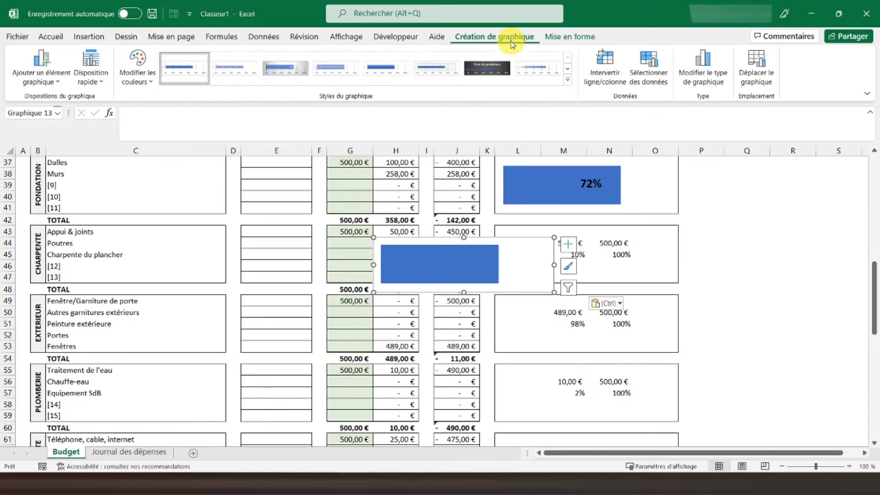
pyautogui.click(648, 68)
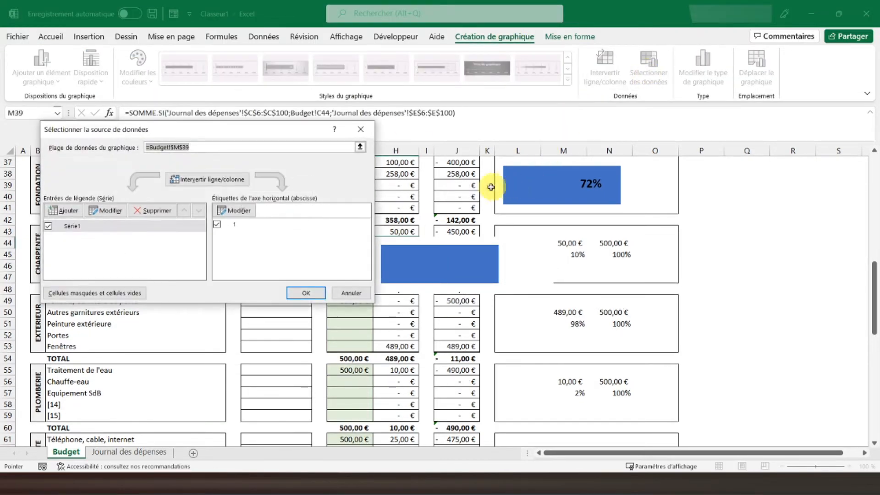
pyautogui.click(111, 212)
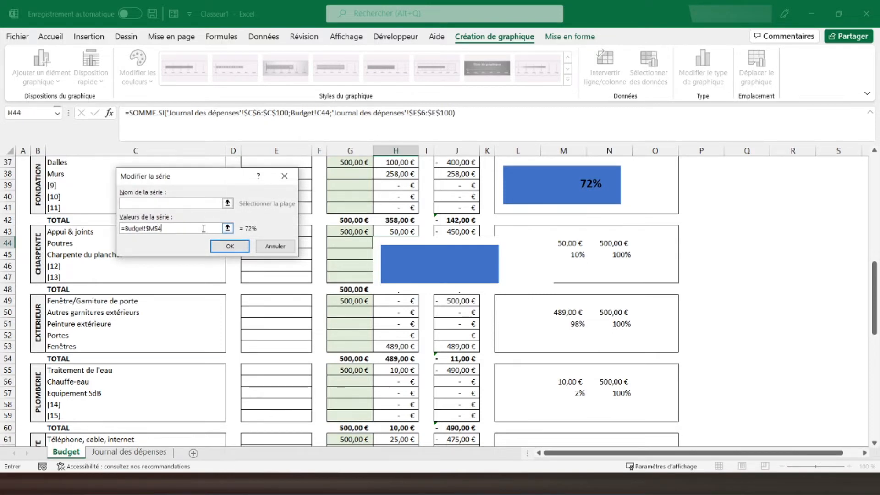
pyautogui.press('Return')
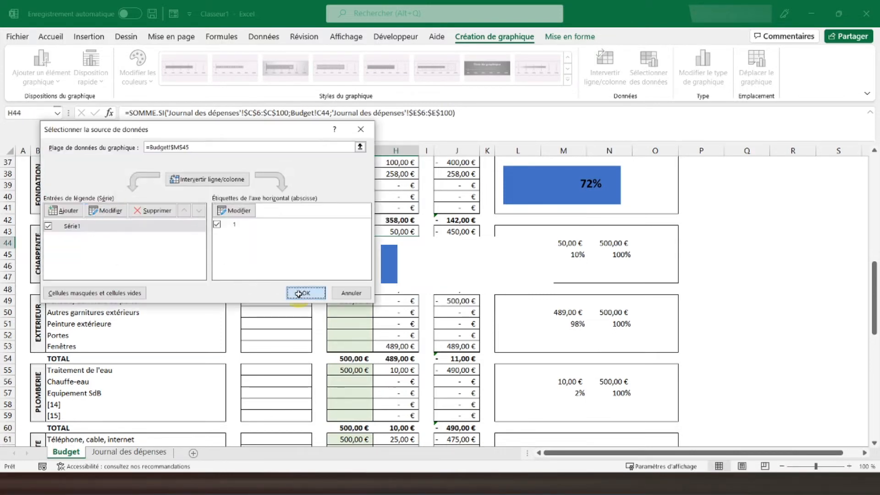
pyautogui.click(303, 292)
# Copy the FONDATION percentage label, paste the copy at G40, and link it to =$M$45.
pyautogui.click(591, 186)
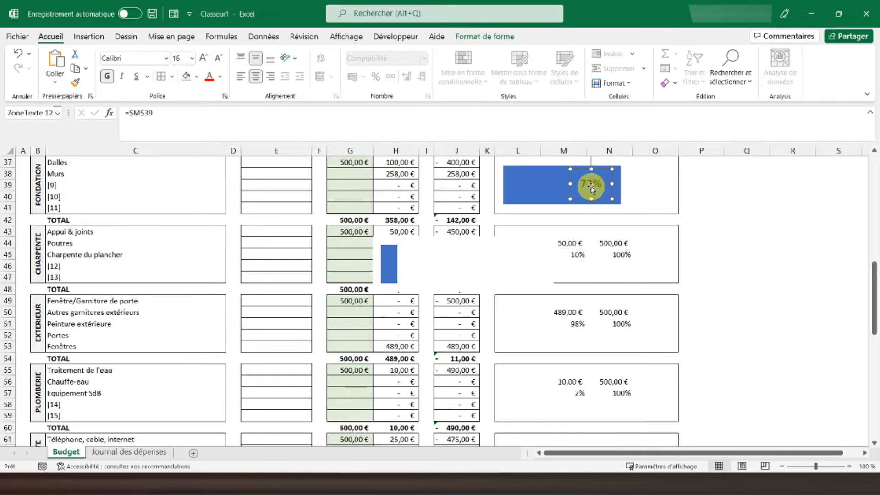
pyautogui.hotkey('ctrl', 'c')
pyautogui.click(369, 197)
pyautogui.hotkey('ctrl', 'v')
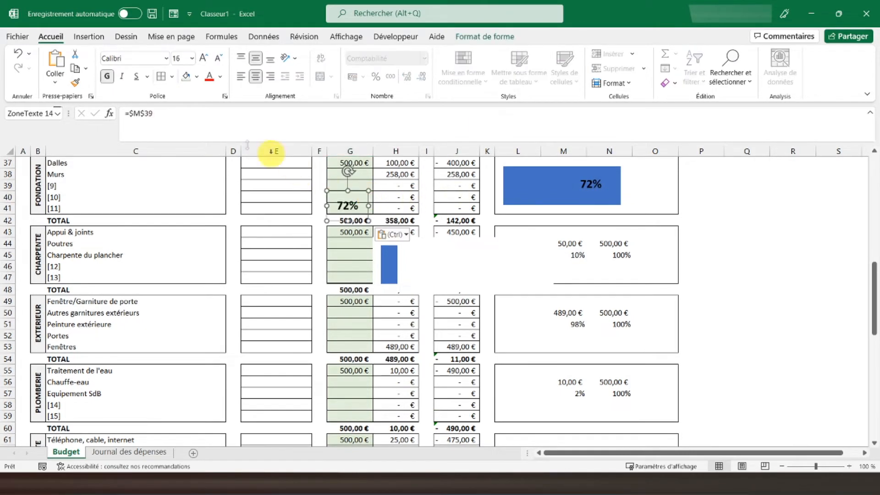
pyautogui.click(211, 114)
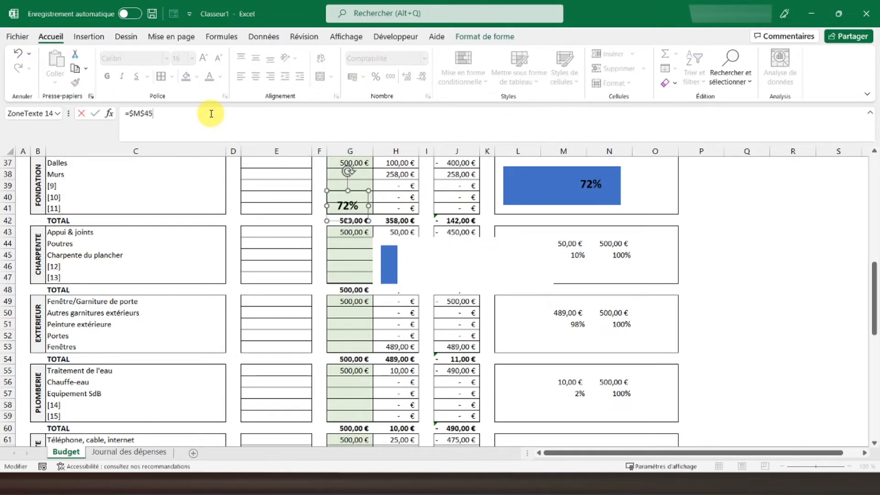
pyautogui.write('45')
pyautogui.press('Return')
# Apply the FONDATION label's formatting to the copied label linked to M45.
pyautogui.click(593, 192)
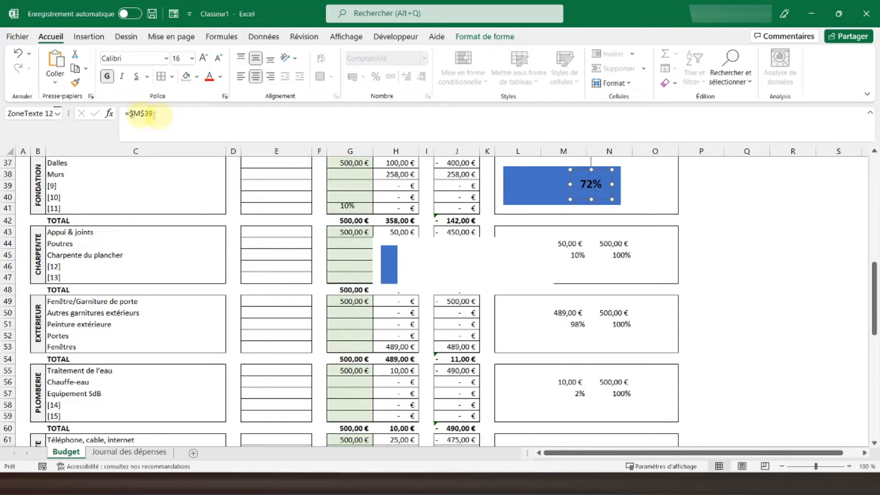
pyautogui.click(76, 83)
pyautogui.click(347, 206)
# Move the chart linked to M45 into the CHARPENTE progress box and place its percentage label inside the box.
pyautogui.click(478, 248)
pyautogui.moveTo(434, 242); pyautogui.dragTo(558, 232)
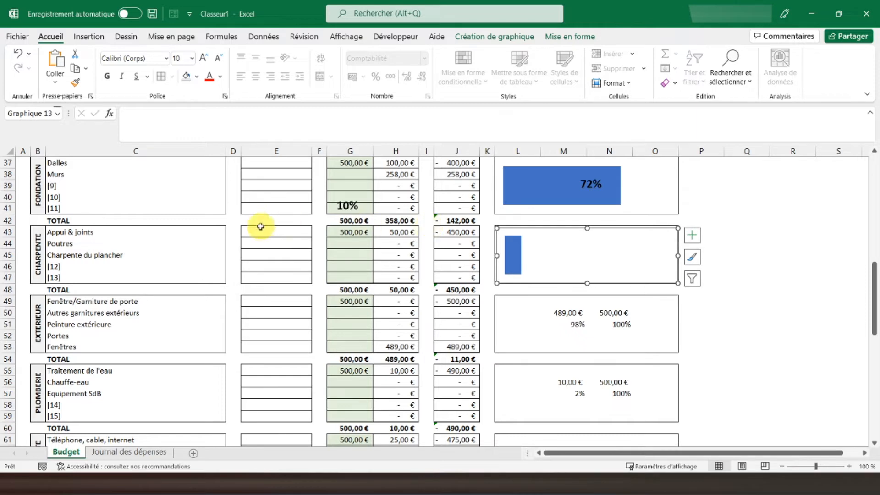
pyautogui.click(336, 210)
pyautogui.moveTo(336, 196); pyautogui.dragTo(582, 246)
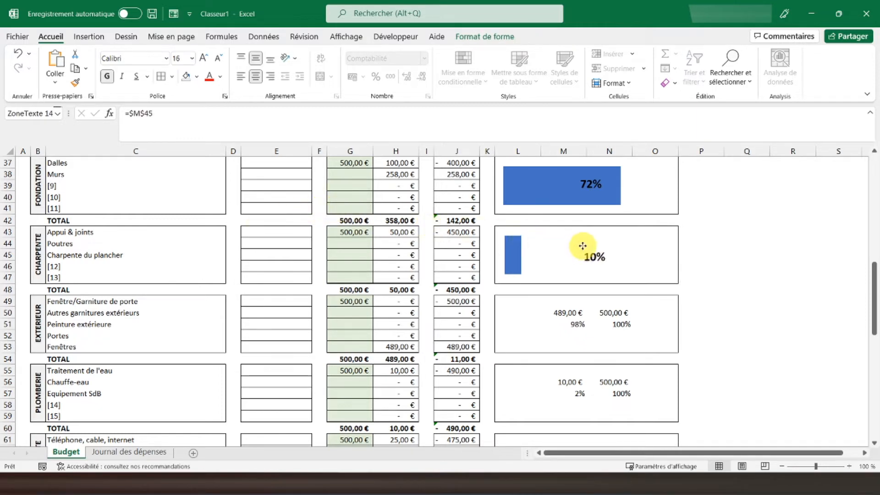
# Copy the CHARPENTE progress bar chart and paste the copy at H51.
pyautogui.click(532, 261)
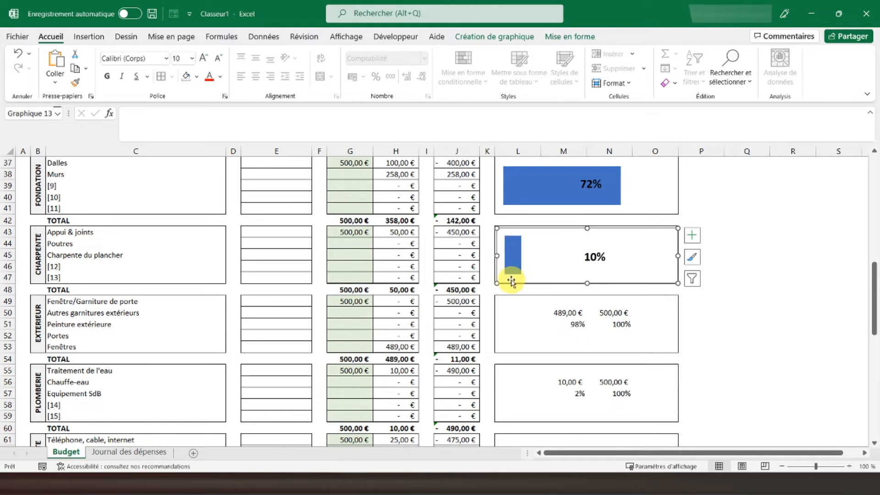
pyautogui.hotkey('ctrl', 'c')
pyautogui.click(402, 323)
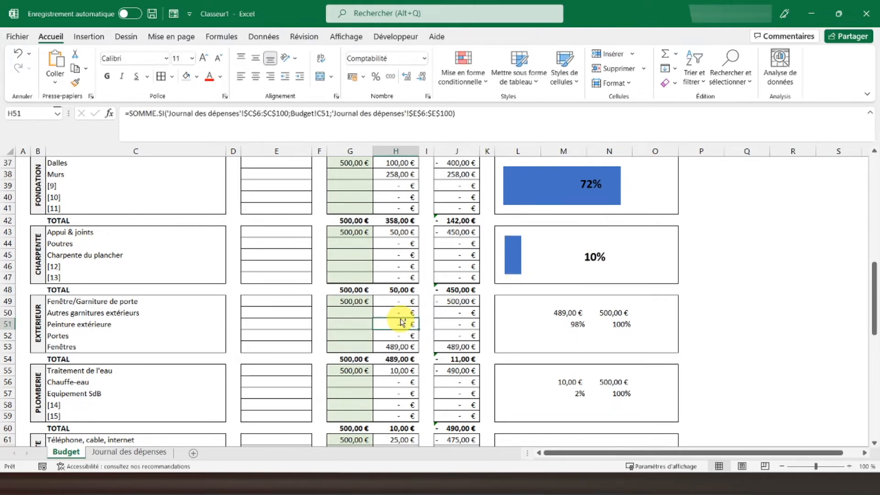
pyautogui.hotkey('ctrl', 'v')
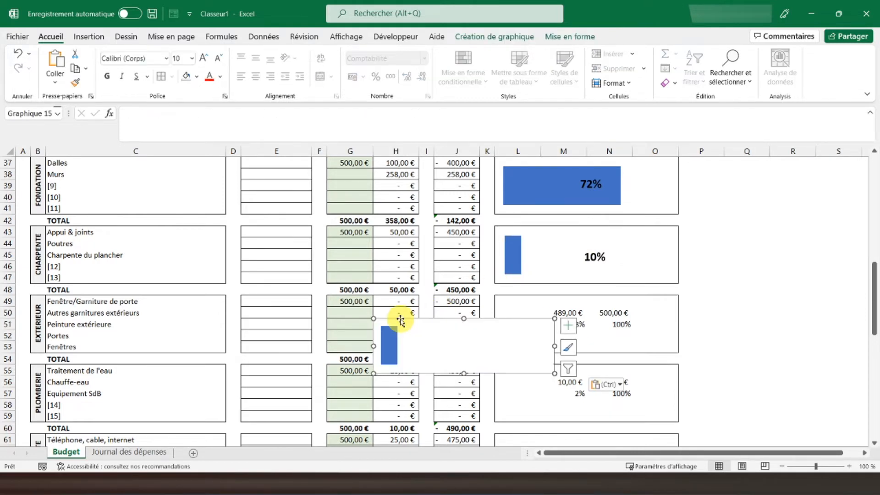
# Change the series values of the chart copy at H51 to =Budget!$M$51 and move it into the EXTERIEUR progress box.
pyautogui.click(486, 42)
pyautogui.click(654, 63)
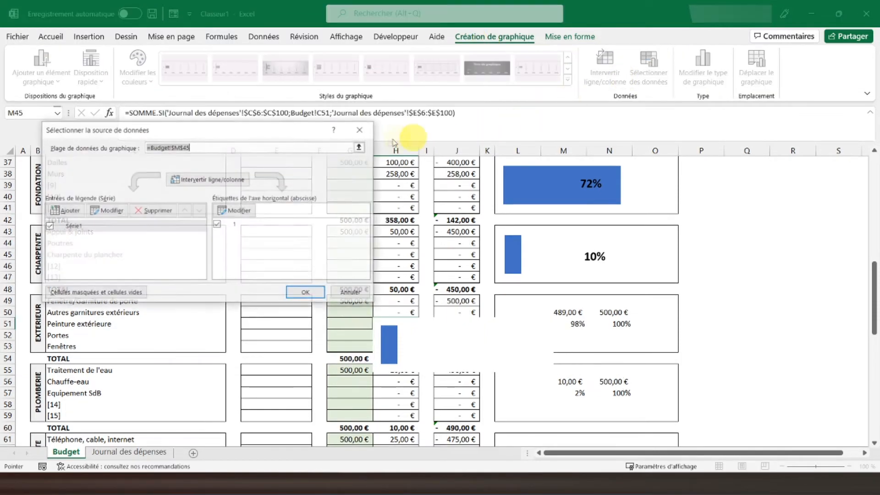
pyautogui.click(108, 210)
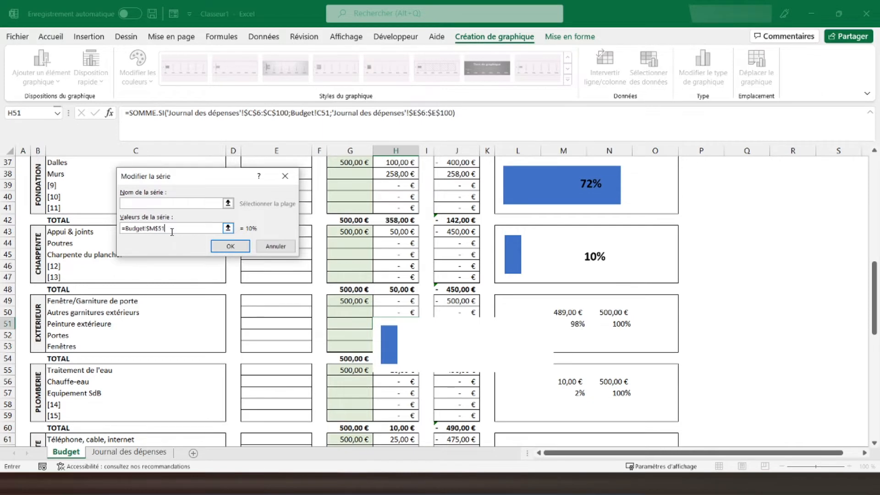
pyautogui.press('Return')
pyautogui.click(306, 293)
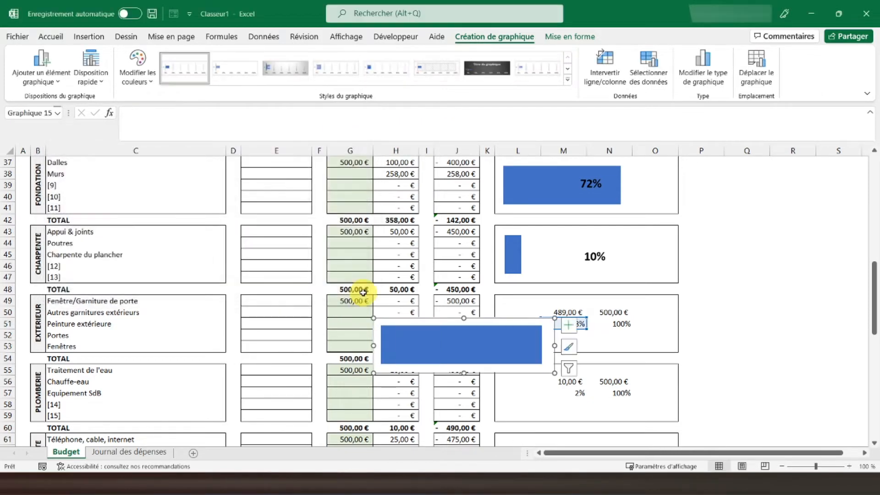
pyautogui.moveTo(426, 319); pyautogui.dragTo(551, 298)
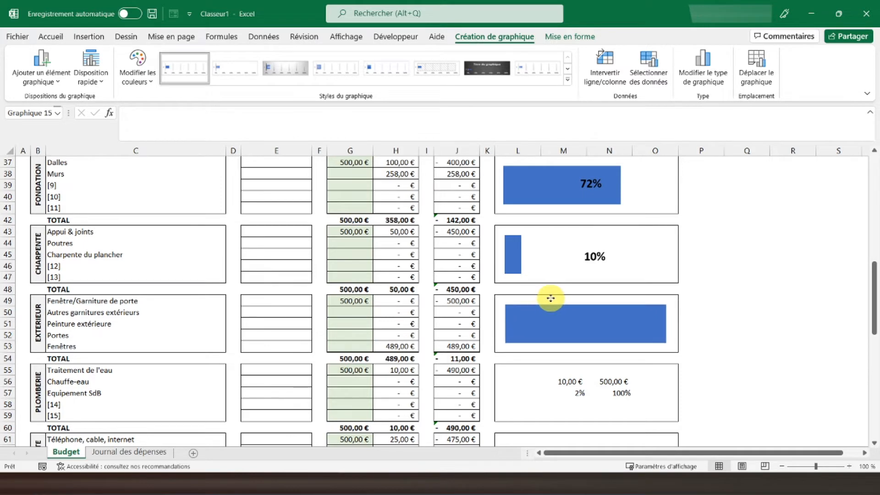
# Copy the CHARPENTE percentage label, paste the copy at H46, and link it to =$M$51.
pyautogui.click(590, 257)
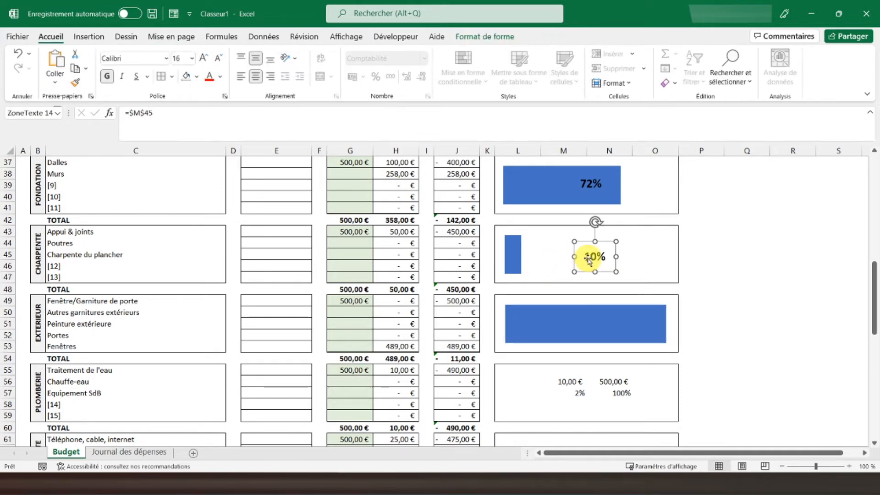
pyautogui.hotkey('ctrl', 'c')
pyautogui.click(403, 268)
pyautogui.hotkey('ctrl', 'v')
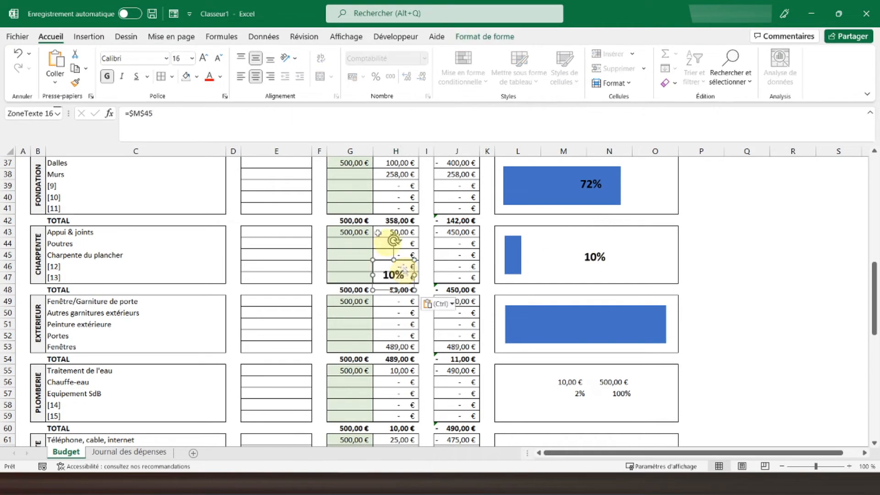
pyautogui.click(222, 118)
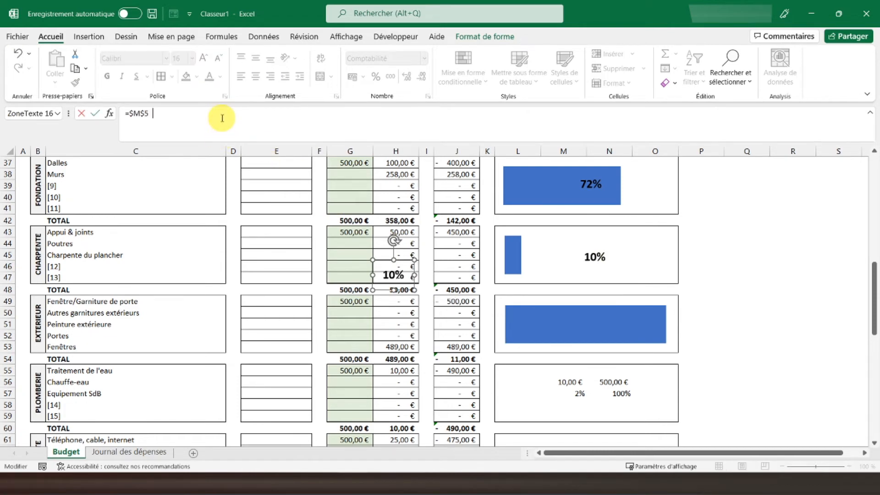
pyautogui.press('Return')
# Apply the CHARPENTE label's formatting to the label linked to M51 and place it over the EXTERIEUR bar.
pyautogui.click(610, 261)
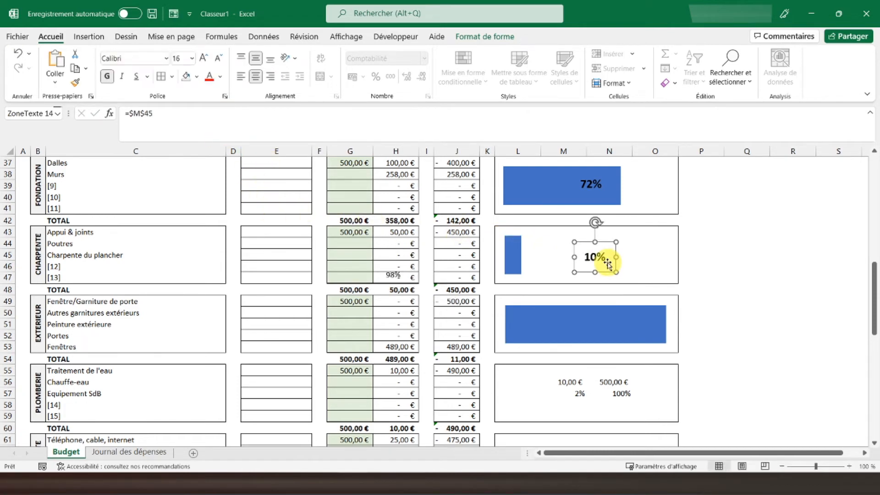
pyautogui.click(76, 82)
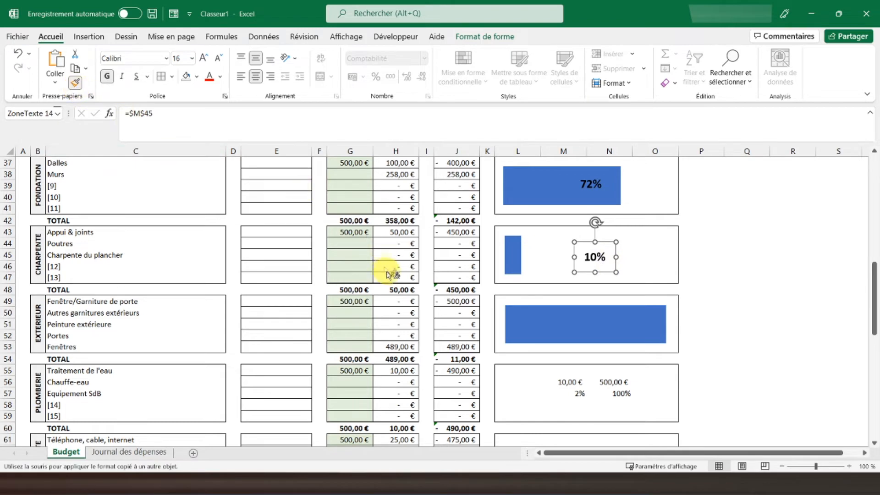
pyautogui.click(384, 274)
pyautogui.moveTo(384, 274); pyautogui.dragTo(588, 317)
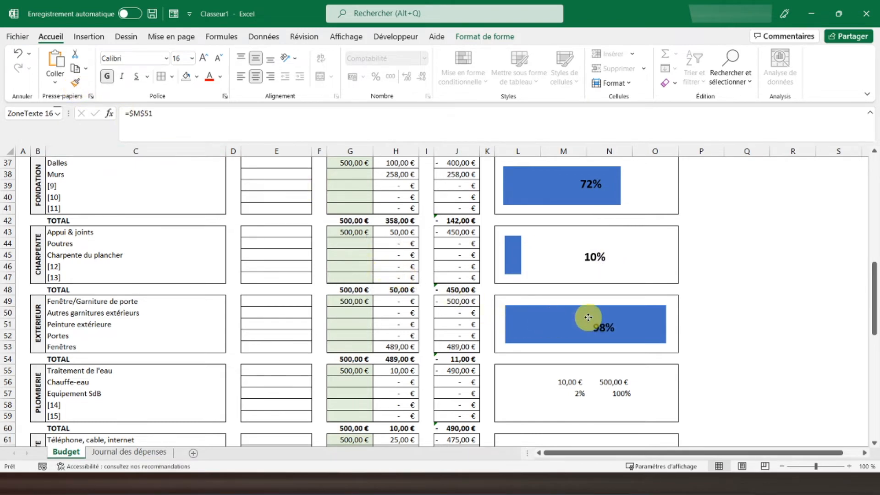
# Copy the EXTERIEUR progress bar chart and paste the copy at G57.
pyautogui.click(452, 313)
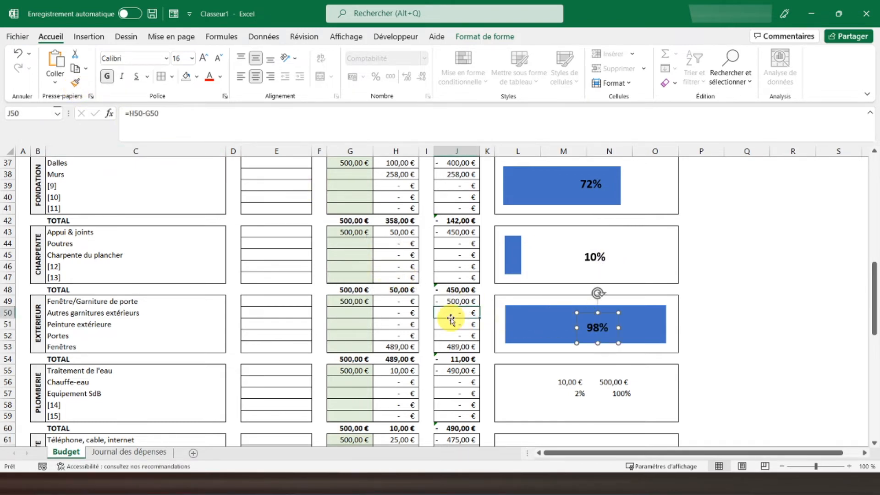
pyautogui.scroll(-4, 452, 315)
pyautogui.scroll(-1, 452, 318)
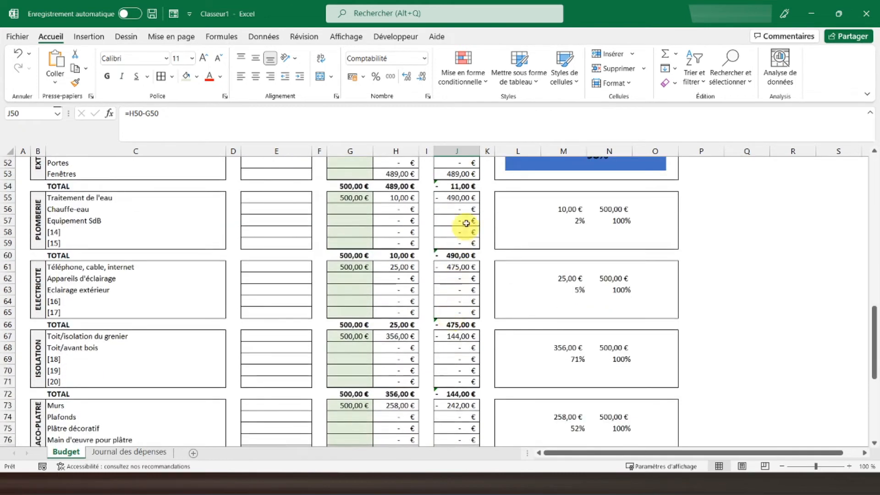
pyautogui.click(500, 175)
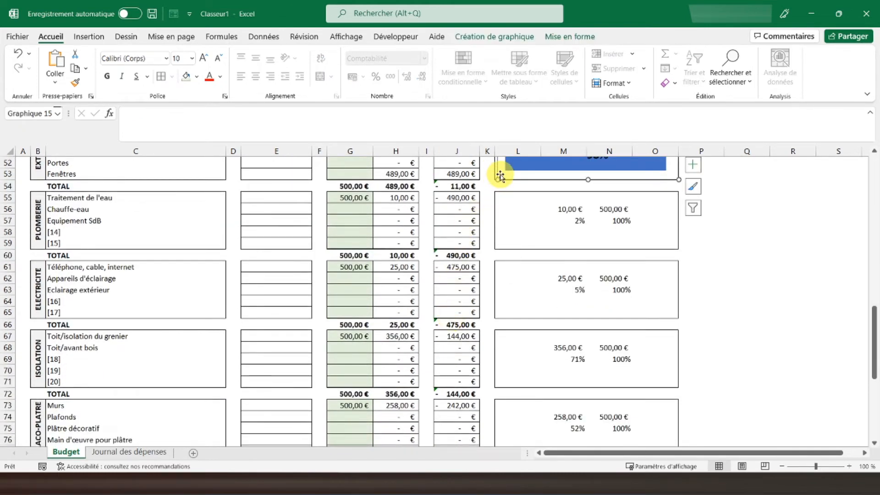
pyautogui.click(342, 219)
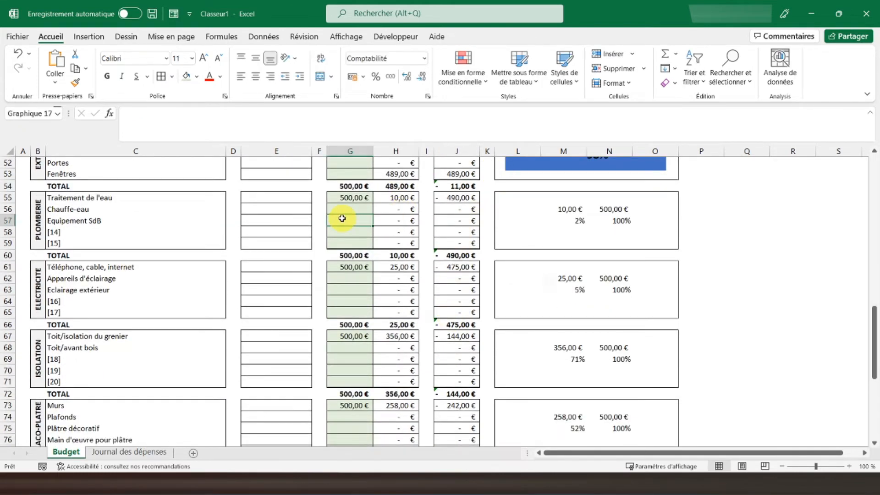
pyautogui.hotkey('ctrl', 'v')
# Change the series values of the chart copy at G57 to =Budget!$M$57.
pyautogui.click(494, 36)
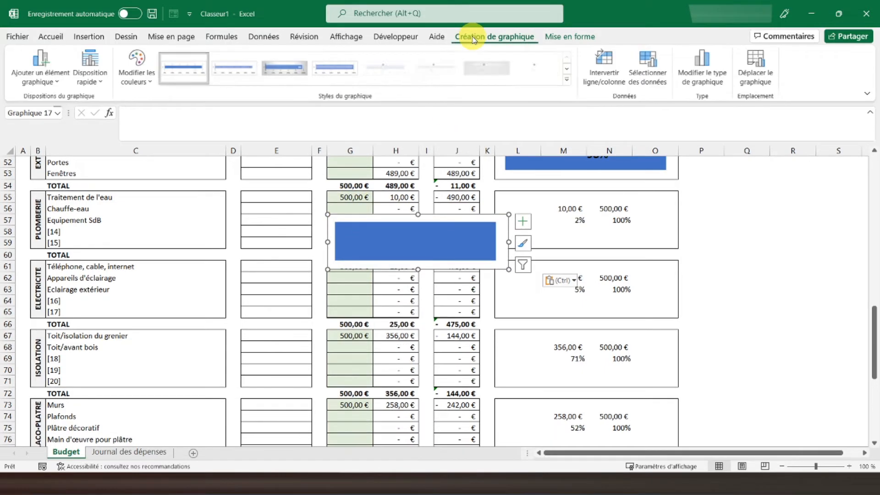
pyautogui.click(636, 68)
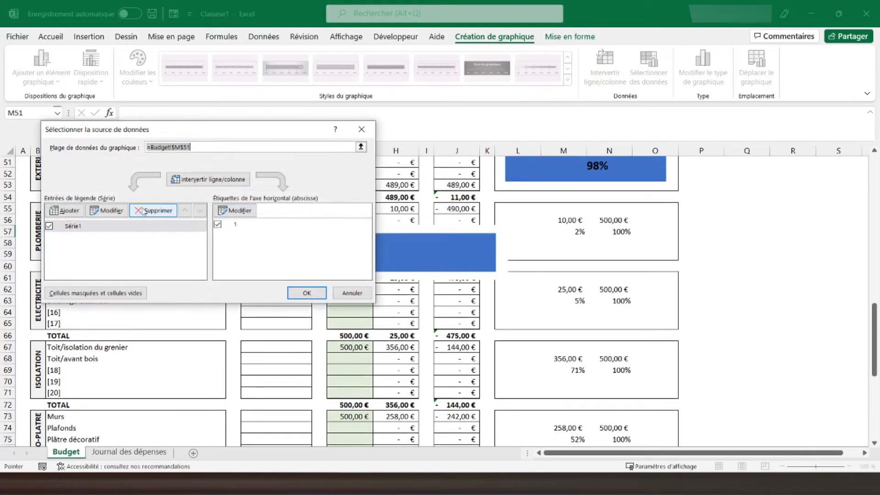
pyautogui.click(107, 210)
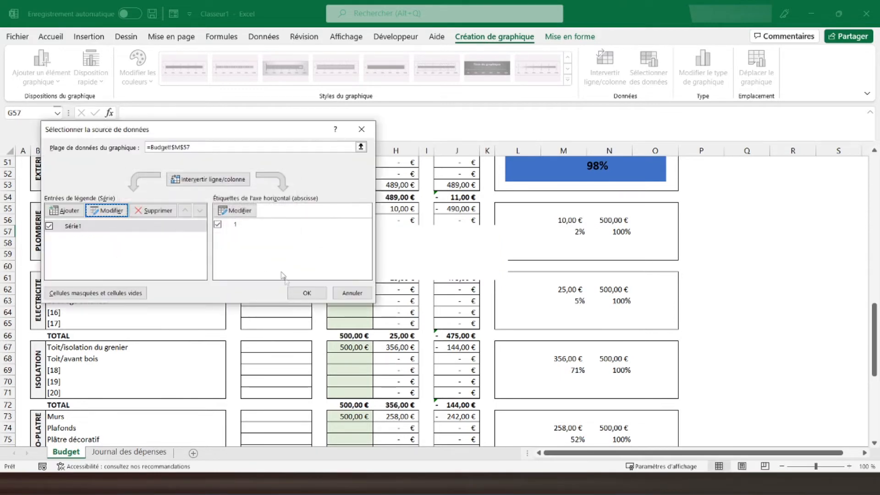
pyautogui.click(306, 293)
# Copy the EXTERIEUR percentage label, paste the copy at G53, and link it to =$M$57.
pyautogui.click(574, 170)
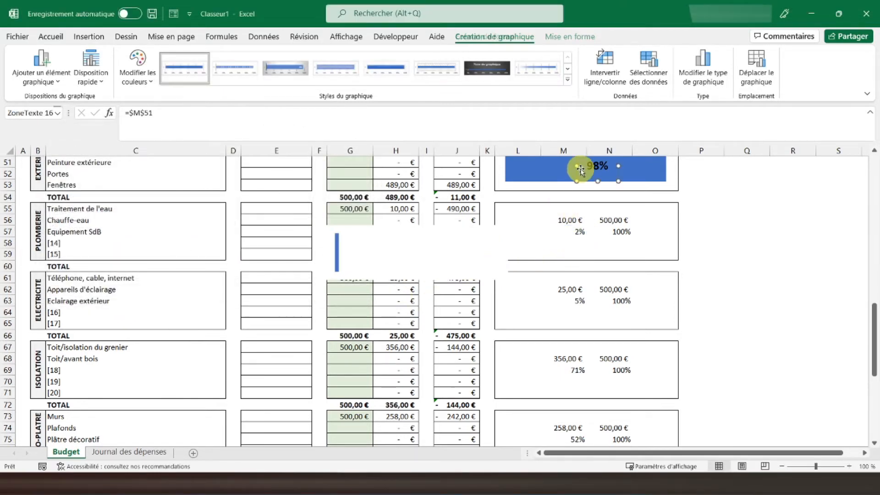
pyautogui.click(344, 186)
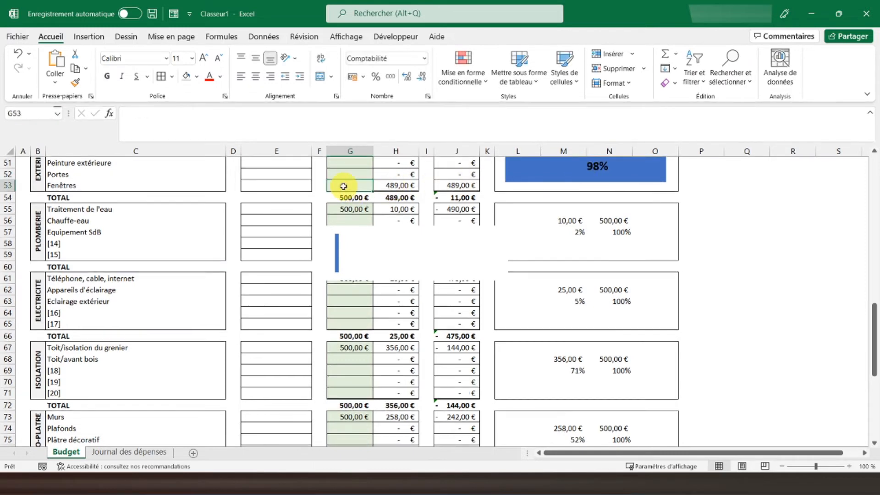
pyautogui.hotkey('ctrl', 'v')
pyautogui.click(214, 123)
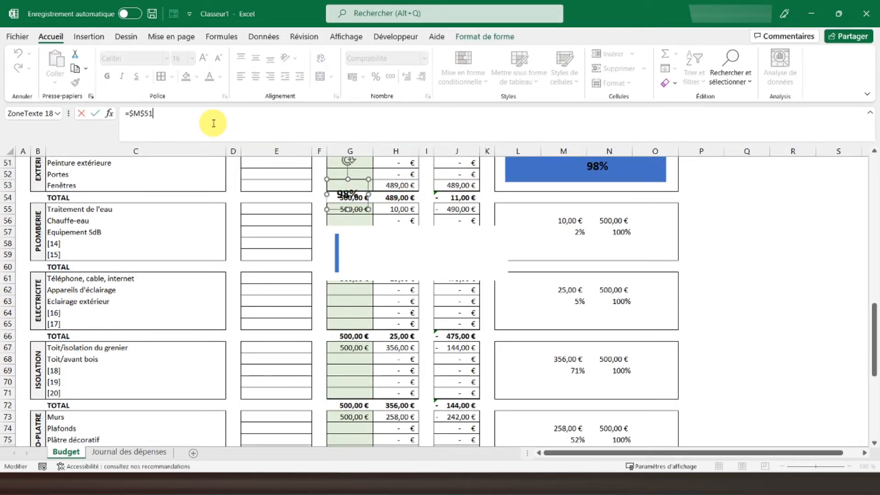
pyautogui.press('Return')
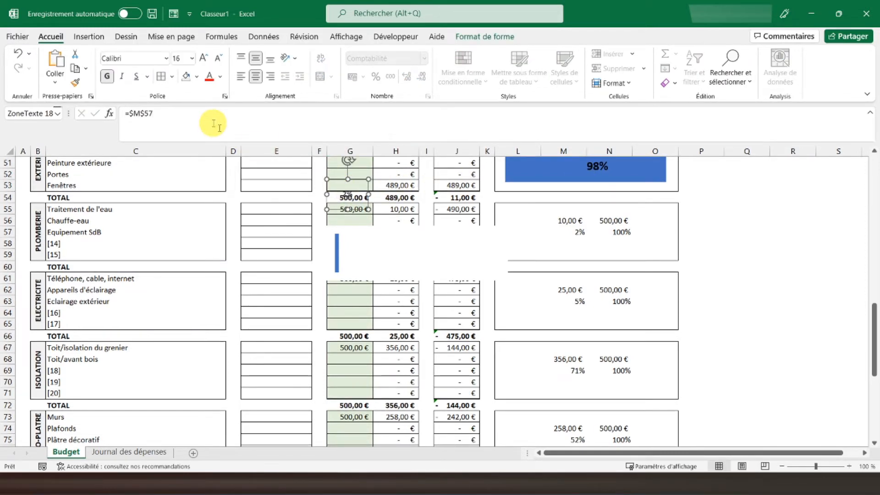
# Apply the EXTERIEUR label's formatting to the copied label linked to M57.
pyautogui.click(583, 168)
pyautogui.click(75, 82)
pyautogui.click(338, 191)
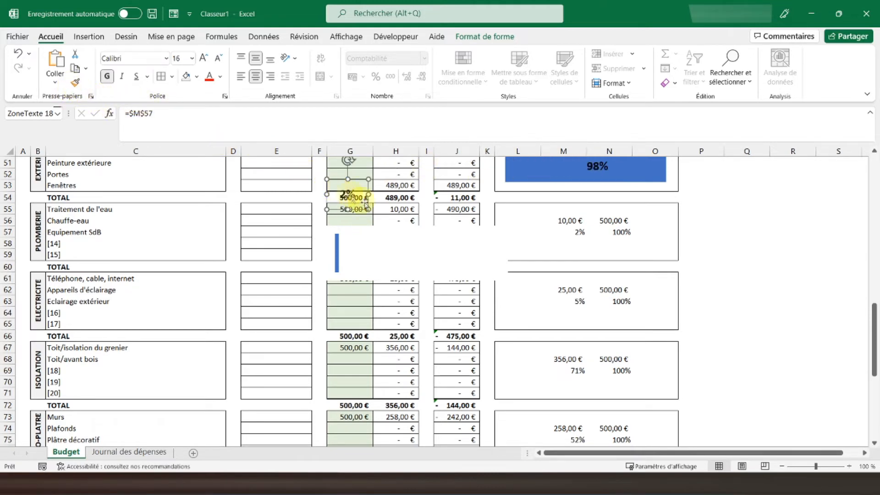
# Move the chart linked to M57 into the PLOMBERIE progress box and place its percentage label inside the box.
pyautogui.click(419, 227)
pyautogui.moveTo(402, 227); pyautogui.dragTo(574, 206)
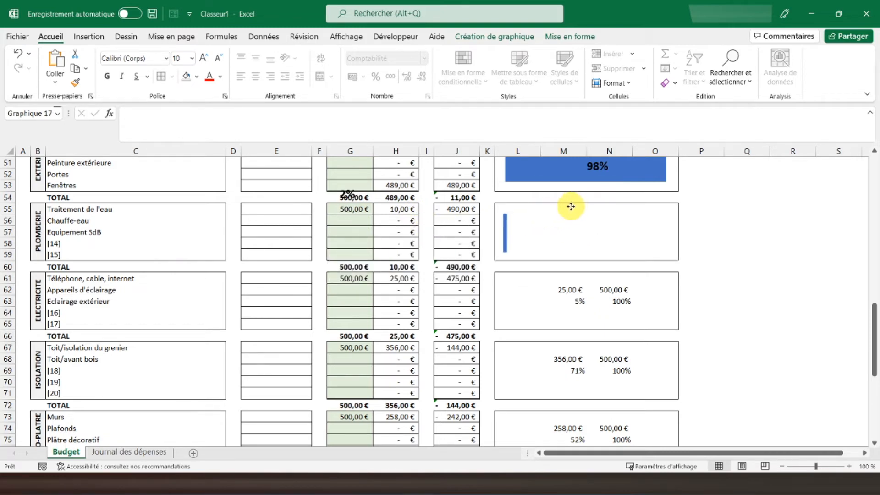
pyautogui.click(349, 201)
pyautogui.moveTo(353, 185); pyautogui.dragTo(602, 219)
# Copy the PLOMBERIE progress bar chart and paste the copy at F62.
pyautogui.click(496, 251)
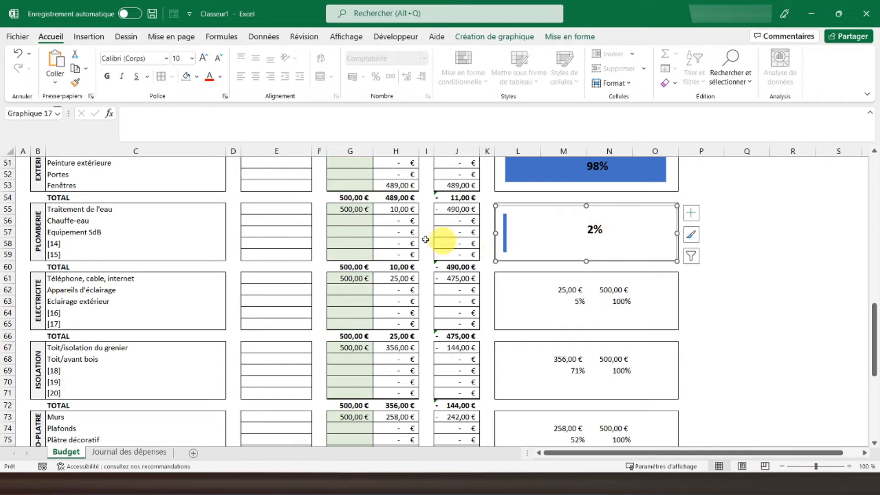
pyautogui.click(324, 289)
pyautogui.hotkey('ctrl', 'v')
pyautogui.scroll(-3, 324, 290)
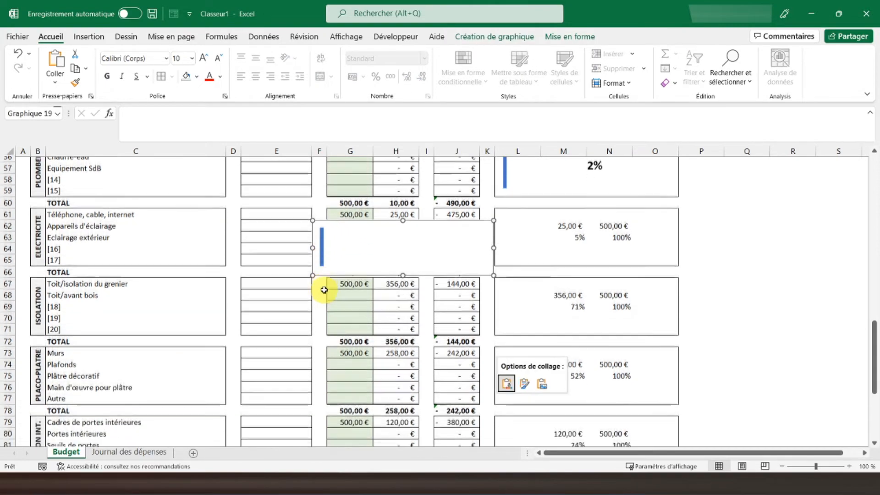
# Change the series values of the chart pasted at F62 to =Budget!$M$63.
pyautogui.click(494, 36)
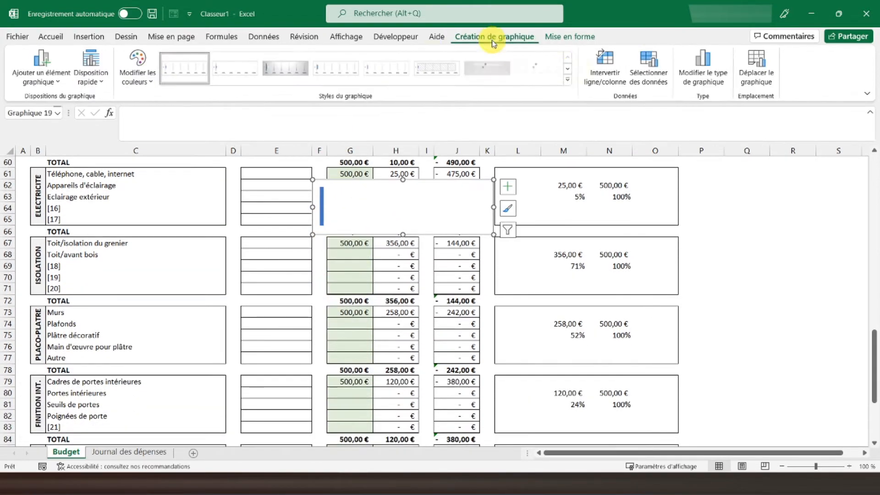
pyautogui.click(648, 68)
pyautogui.scroll(1, 459, 168)
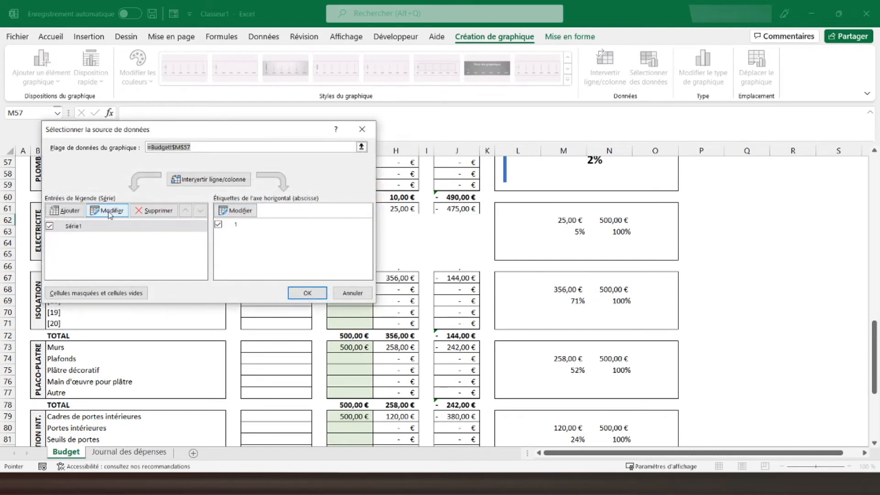
pyautogui.click(110, 212)
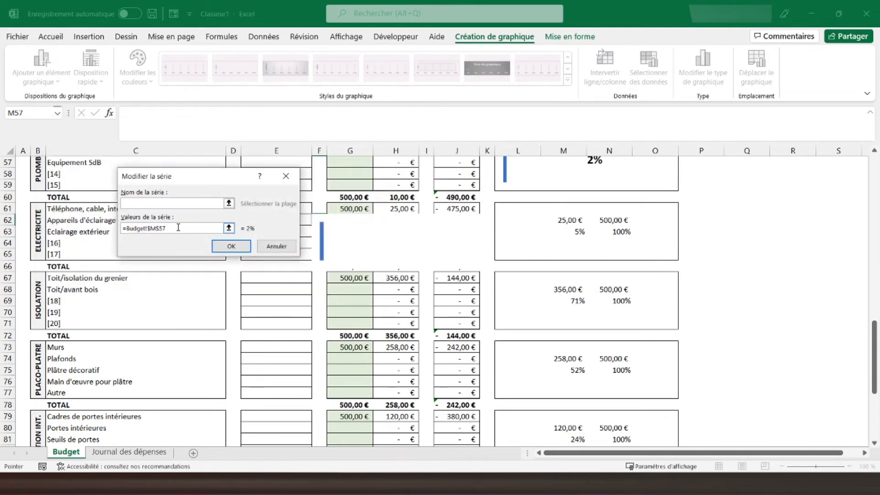
pyautogui.press('Return')
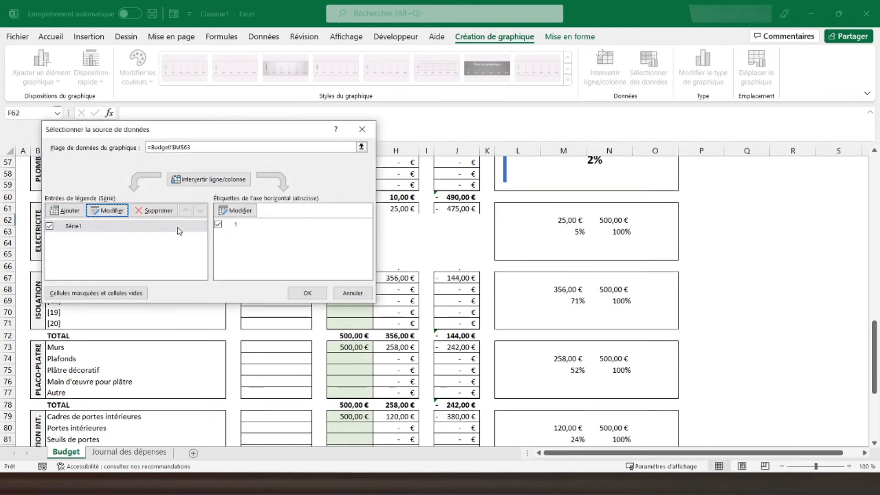
pyautogui.click(307, 293)
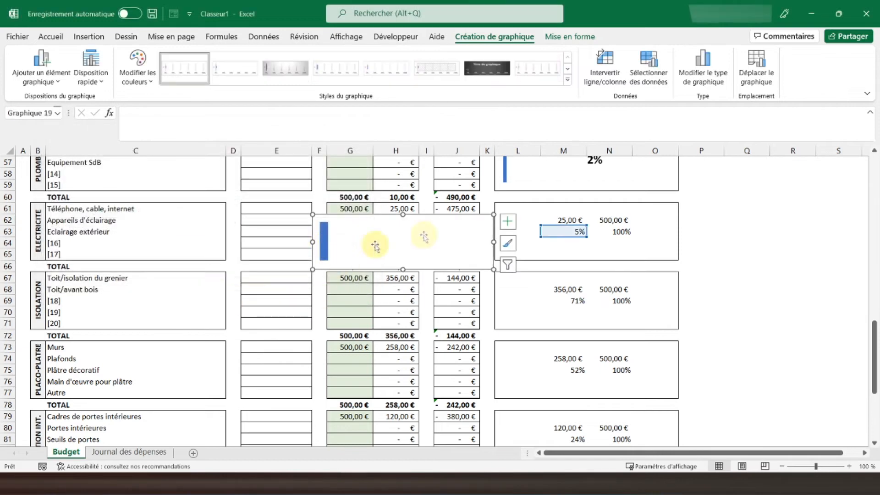
# Copy the PLOMBERIE percentage label, paste the copy at G59, and link it to =$M$63.
pyautogui.click(597, 165)
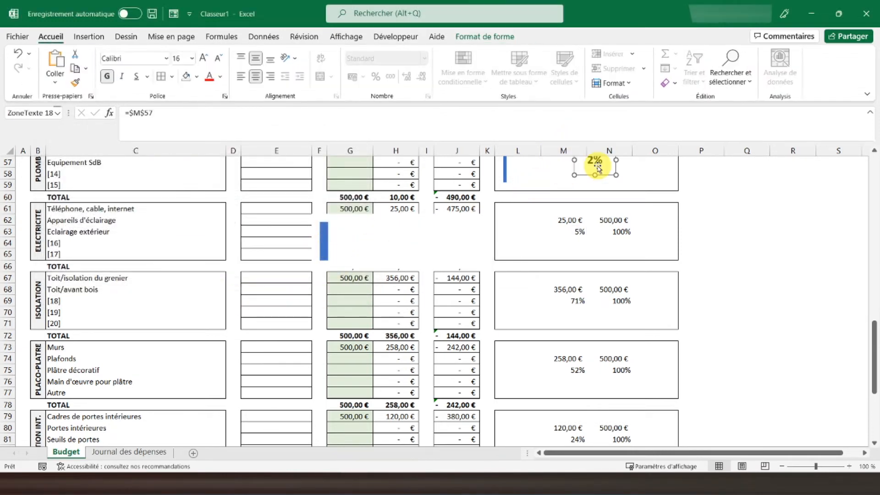
pyautogui.hotkey('ctrl', 'c')
pyautogui.click(362, 184)
pyautogui.hotkey('ctrl', 'v')
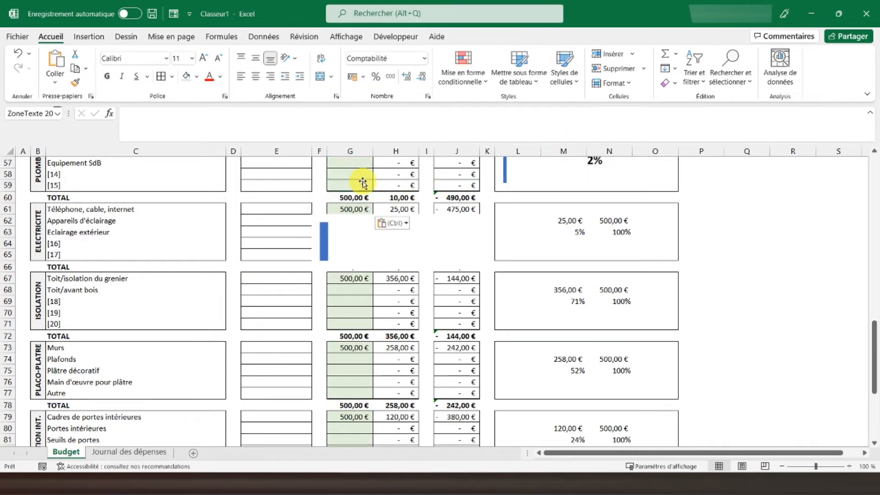
pyautogui.click(179, 116)
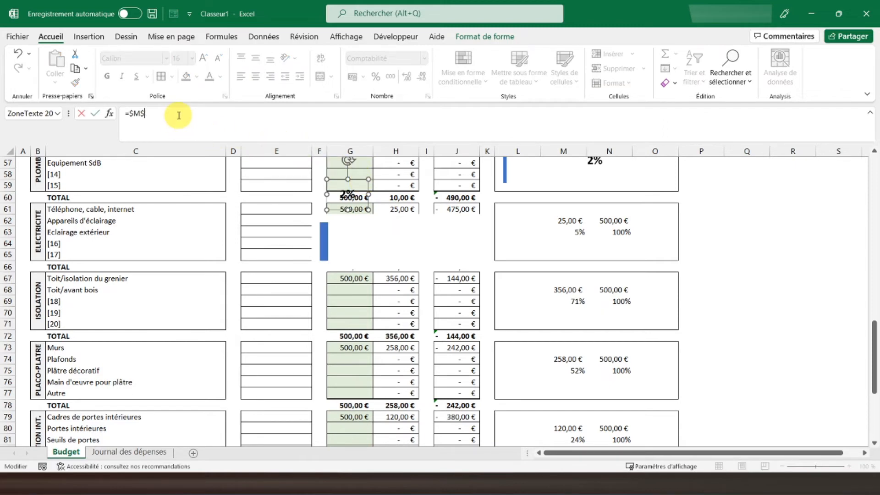
pyautogui.press('Return')
# Apply the PLOMBERIE label's formatting to the copied label linked to M63.
pyautogui.click(591, 168)
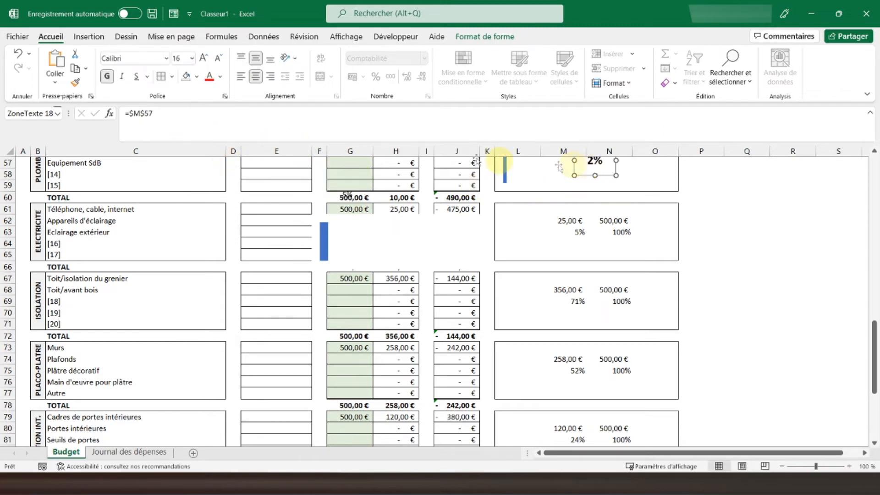
pyautogui.click(75, 83)
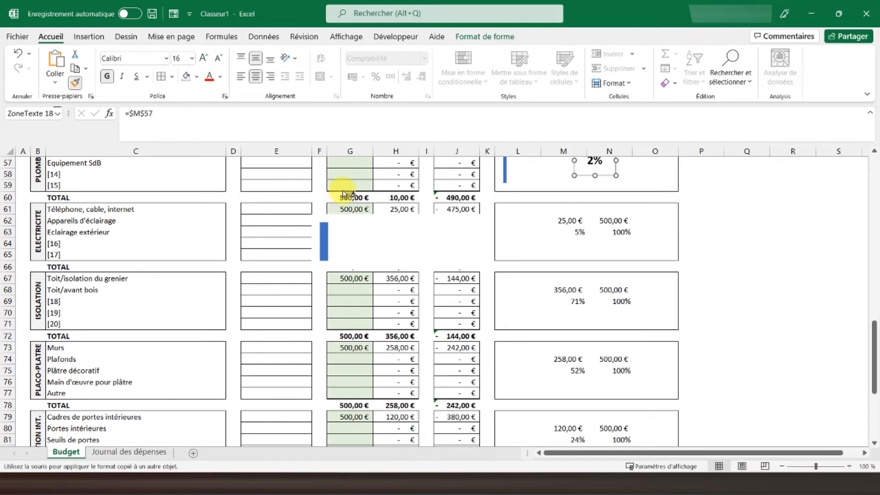
pyautogui.click(345, 195)
# Move the chart linked to M63 into the ELECTRICITE progress box and place its percentage label inside the box.
pyautogui.click(341, 222)
pyautogui.moveTo(331, 219)
pyautogui.mouseDown()
pyautogui.moveTo(520, 214)
pyautogui.moveTo(513, 209)
pyautogui.mouseUp()
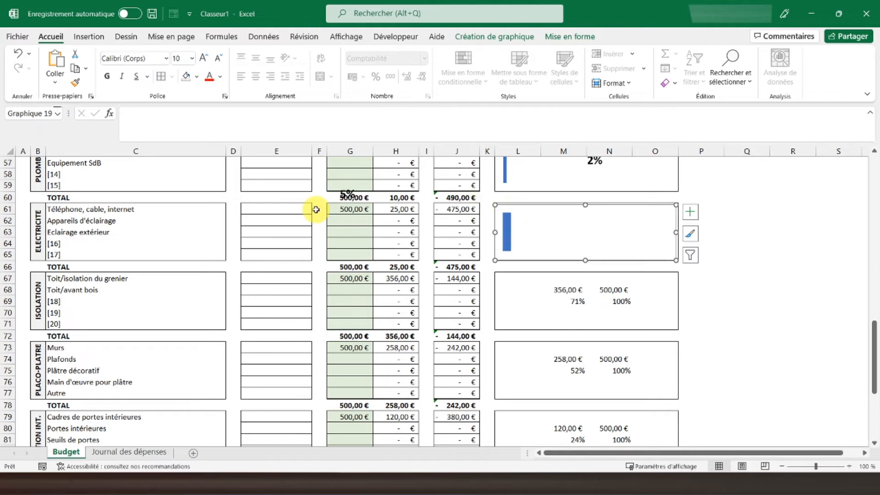
pyautogui.click(361, 199)
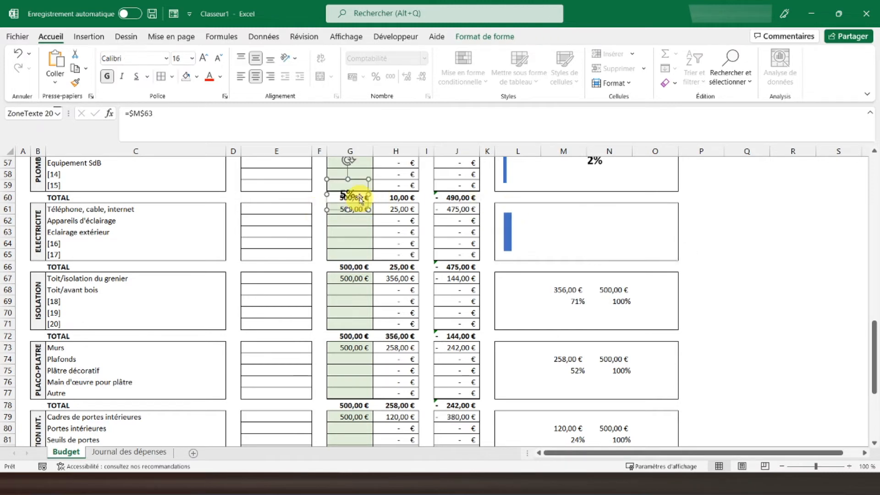
pyautogui.moveTo(359, 184); pyautogui.dragTo(607, 222)
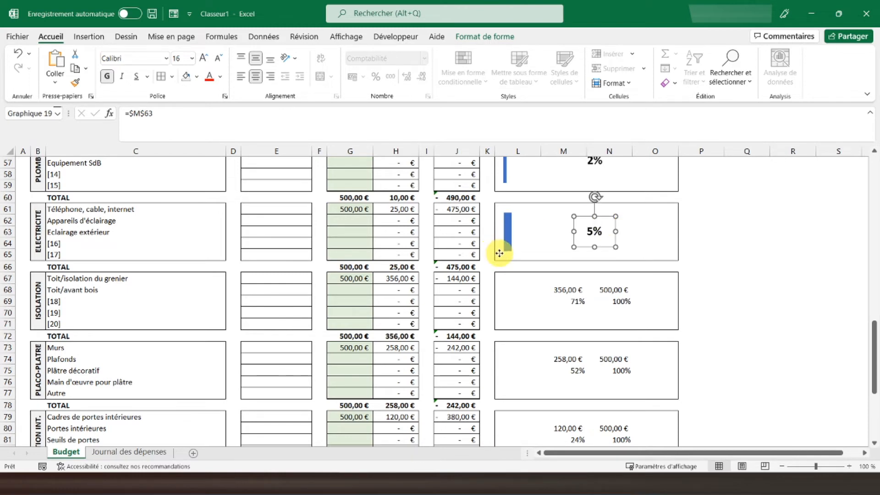
# Copy the ELECTRICITE progress bar chart, paste the copy at H68, and shift it toward column G.
pyautogui.click(499, 254)
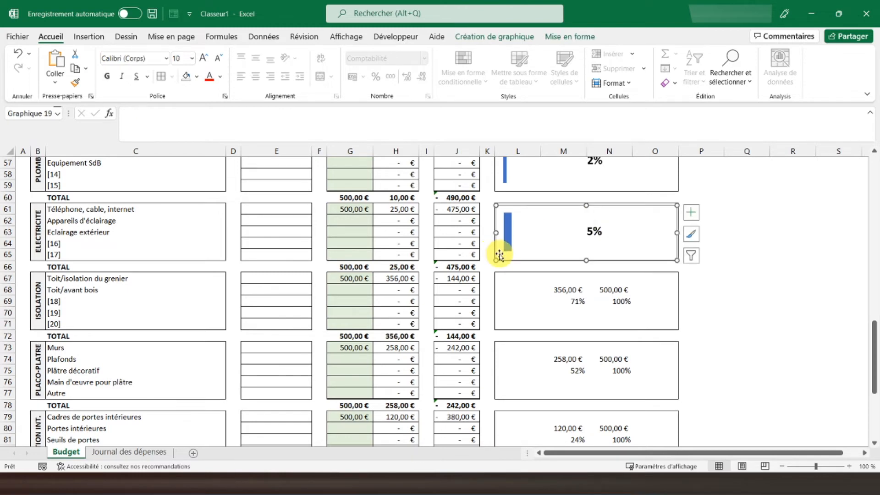
pyautogui.click(385, 289)
pyautogui.hotkey('ctrl', 'v')
pyautogui.moveTo(397, 289); pyautogui.dragTo(357, 291)
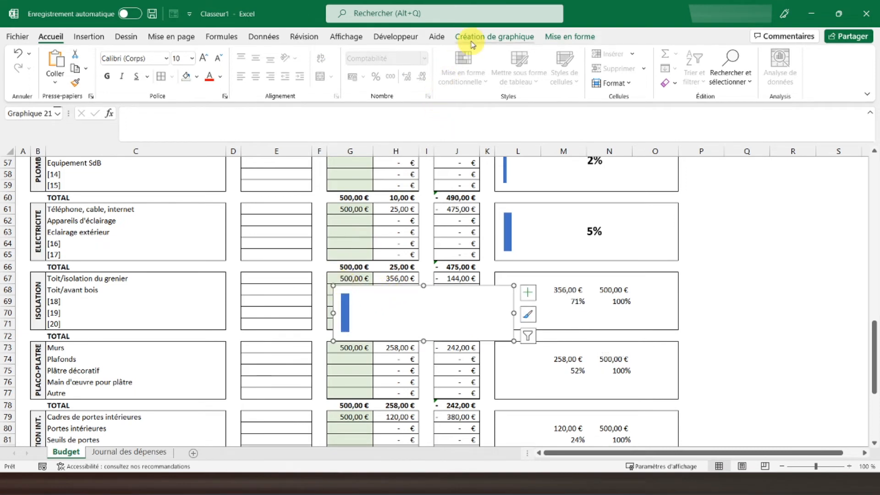
# Change the series values of the chart pasted beside ISOLATION to =Budget!$M$69.
pyautogui.click(472, 36)
pyautogui.click(649, 69)
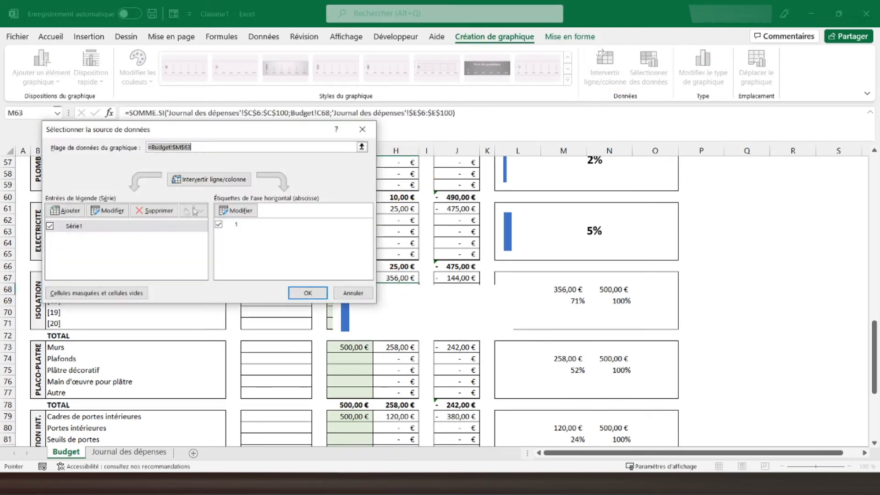
pyautogui.click(113, 210)
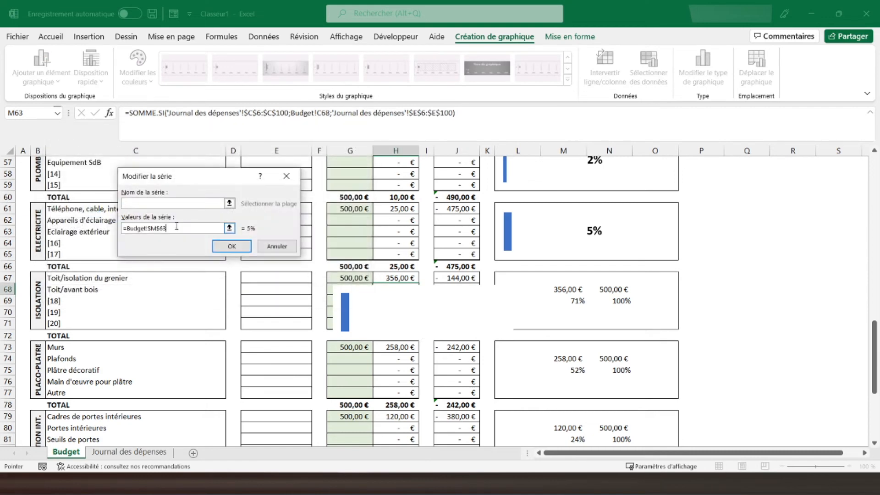
pyautogui.press('Return')
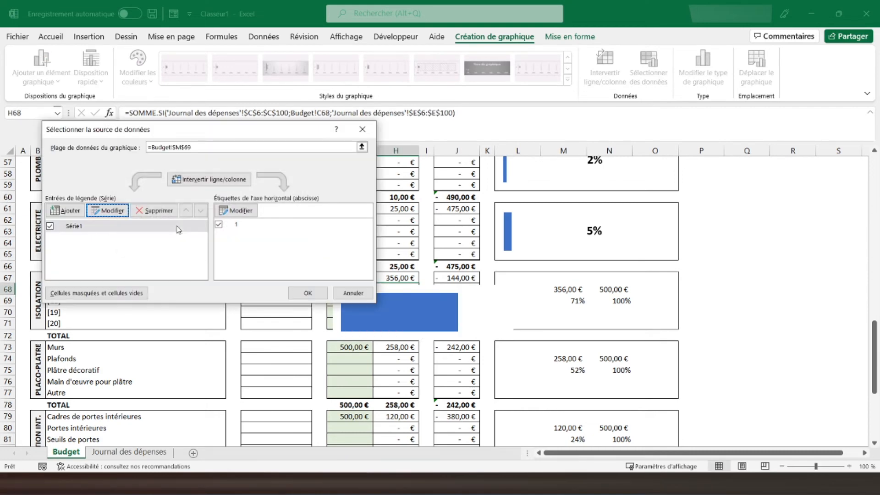
pyautogui.click(295, 293)
# Copy the ELECTRICITE percentage label, paste the copy at H63, and link it to =$M$69.
pyautogui.click(586, 231)
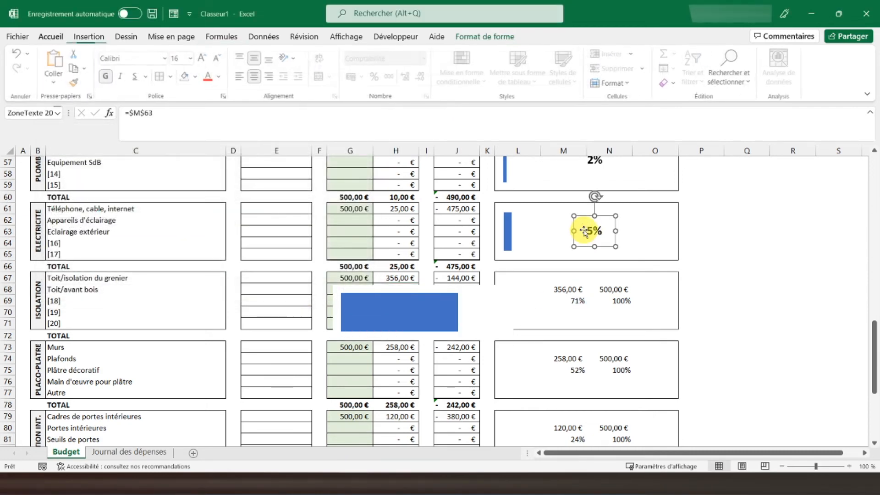
pyautogui.hotkey('ctrl', 'c')
pyautogui.click(387, 232)
pyautogui.hotkey('ctrl', 'v')
pyautogui.click(204, 111)
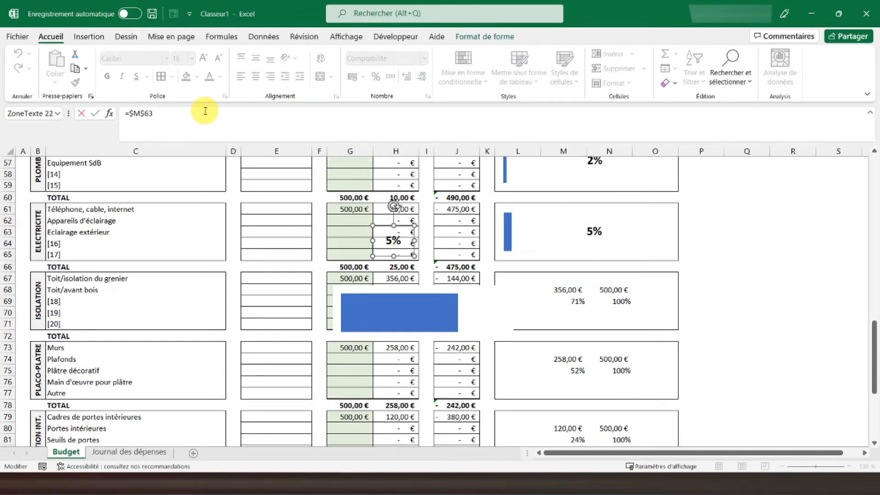
pyautogui.write('9')
pyautogui.press('Return')
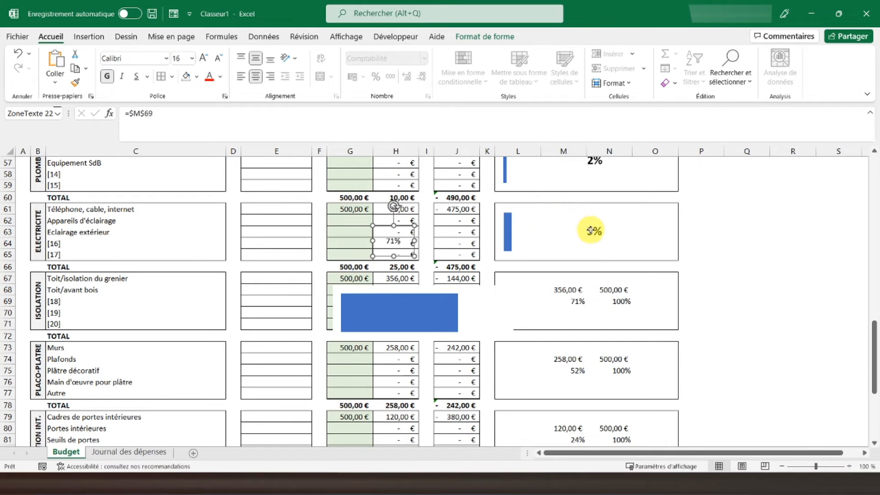
# Apply the ELECTRICITE label's formatting to the copied label linked to M69.
pyautogui.click(590, 231)
pyautogui.click(75, 84)
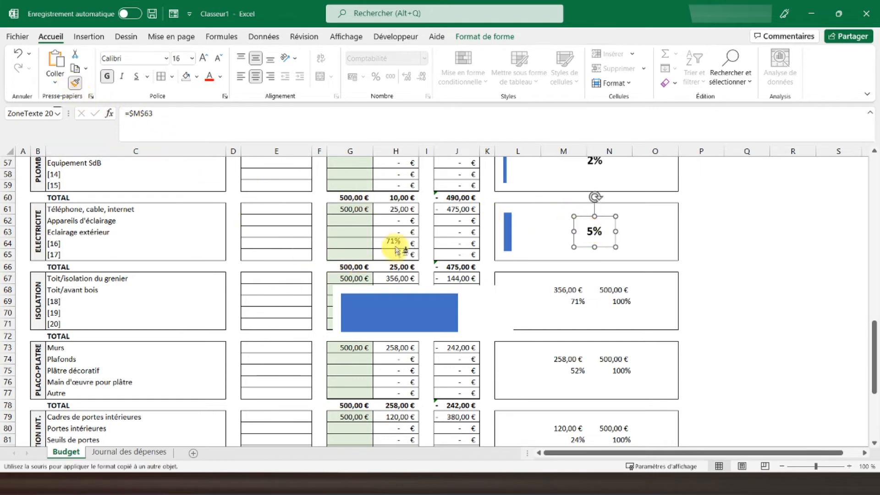
pyautogui.click(390, 247)
# Move the chart linked to M69 into the ISOLATION progress box and nudge it toward the box's left border.
pyautogui.click(348, 288)
pyautogui.moveTo(346, 288); pyautogui.dragTo(516, 281)
pyautogui.press('Up')
pyautogui.press('Left')
pyautogui.press('Left')
pyautogui.press('Left')
pyautogui.press('Left')
pyautogui.press('Left')
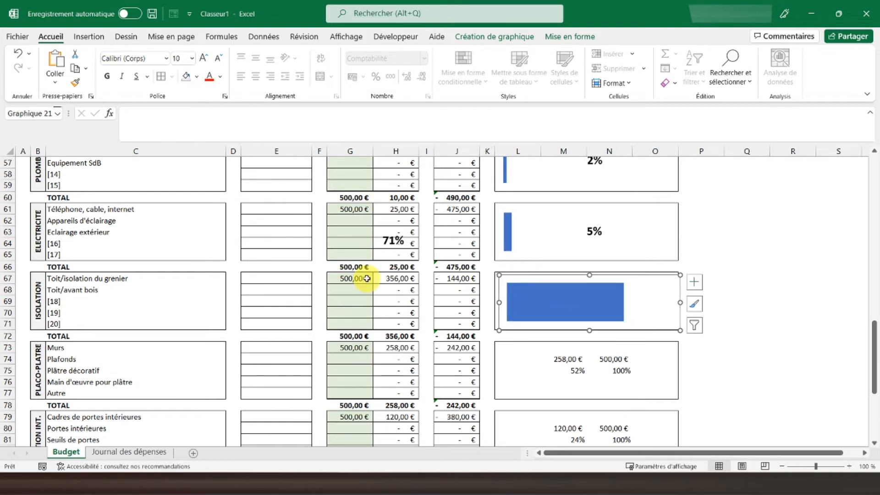
pyautogui.hotkey('shift', 'Up')
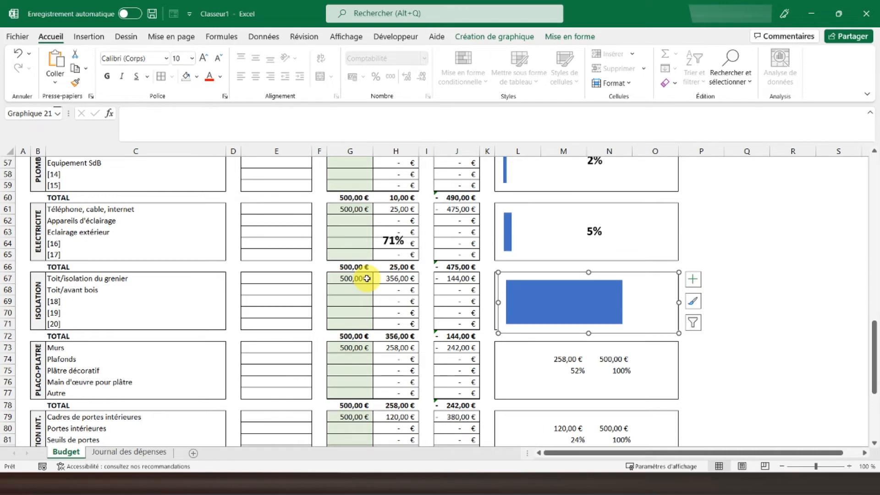
pyautogui.press('Left')
pyautogui.press('Left')
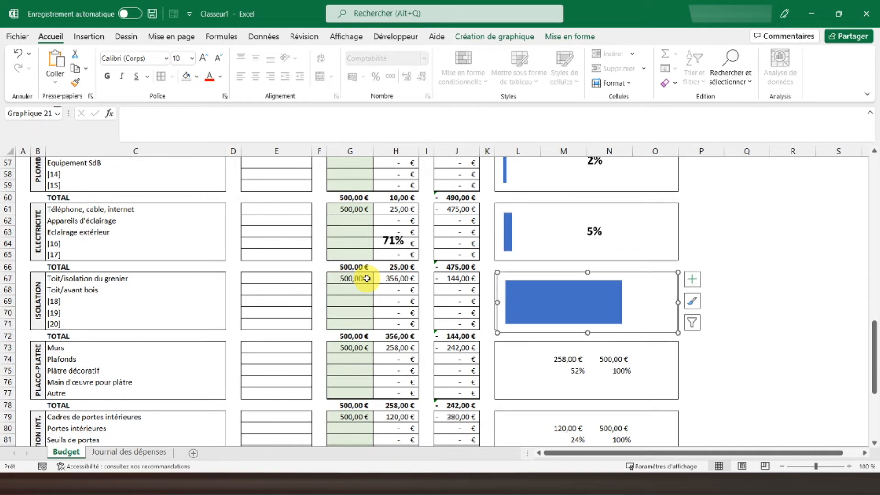
# Reduce the ISOLATION chart's height from its upper edge and fine-tune its position within the progress box.
pyautogui.click(406, 304)
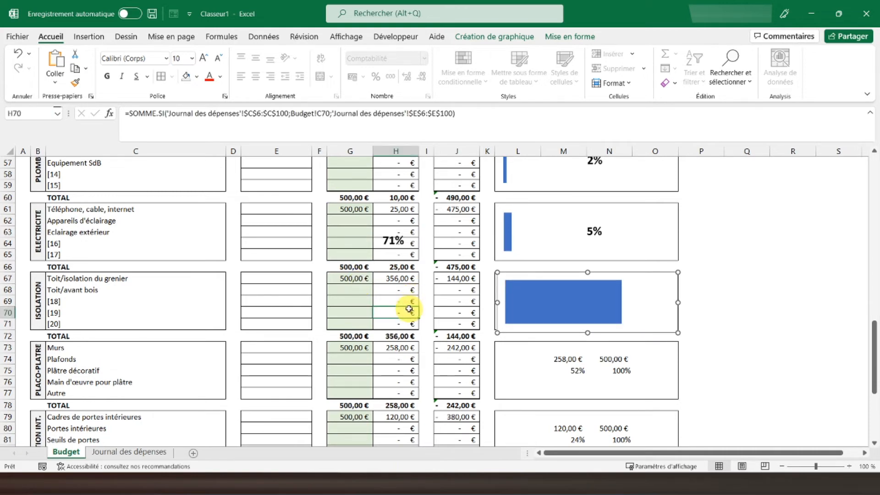
pyautogui.click(570, 308)
pyautogui.moveTo(587, 272); pyautogui.dragTo(587, 275)
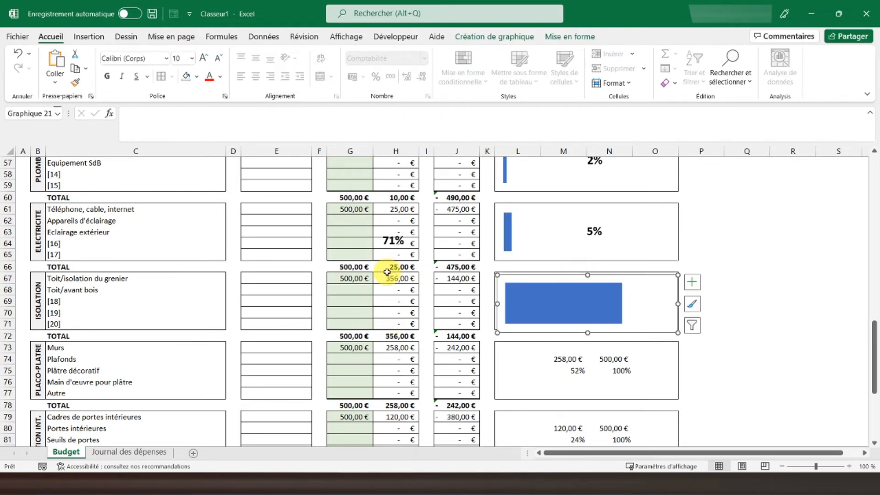
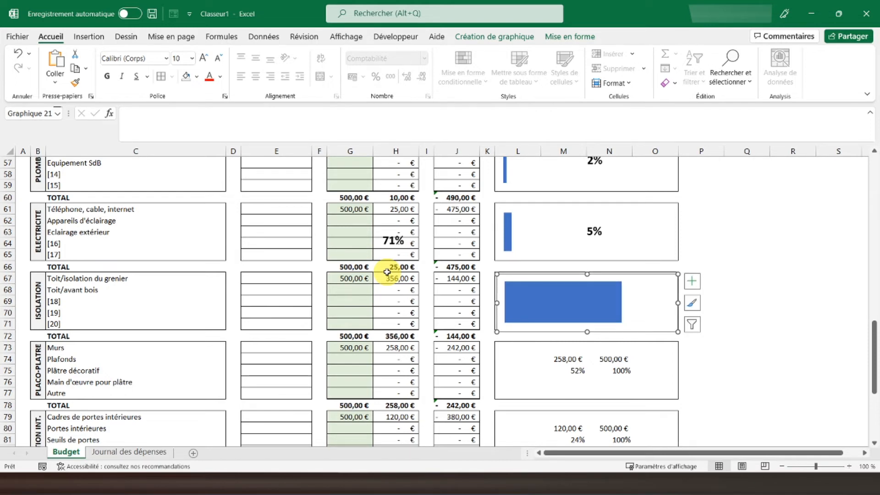
pyautogui.hotkey('ctrl', 'Up')
pyautogui.hotkey('ctrl', 'Right')
pyautogui.hotkey('ctrl', 'Up')
pyautogui.hotkey('ctrl', 'Up')
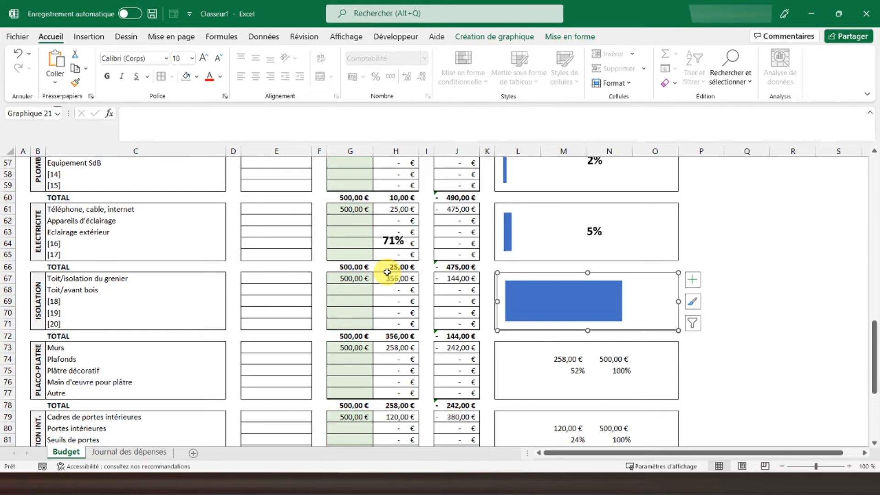
# Trim the ISOLATION chart's upper edge slightly and place the percentage label linked to M69 inside the box.
pyautogui.click(400, 297)
pyautogui.click(515, 307)
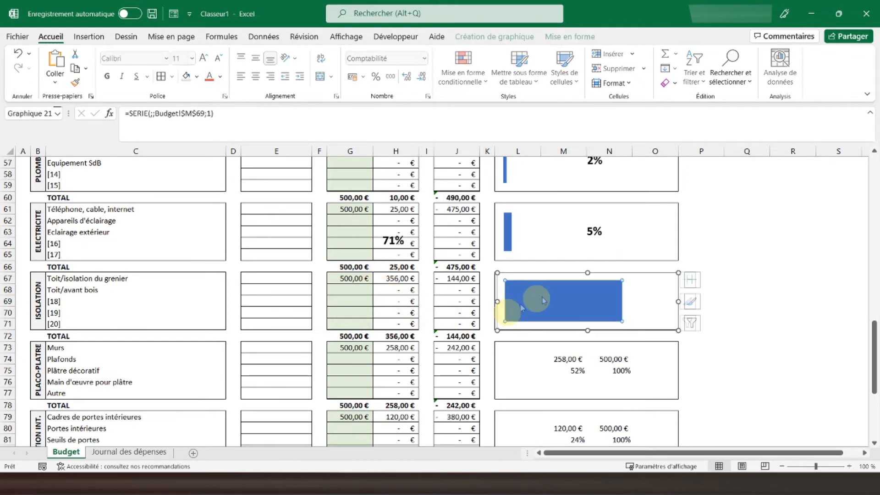
pyautogui.moveTo(587, 273); pyautogui.dragTo(587, 274)
pyautogui.click(423, 297)
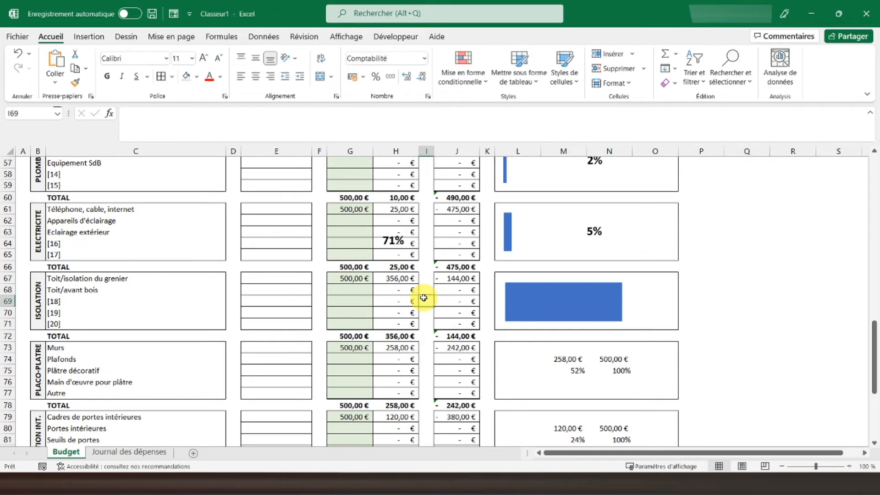
pyautogui.click(395, 251)
pyautogui.moveTo(395, 252); pyautogui.dragTo(593, 290)
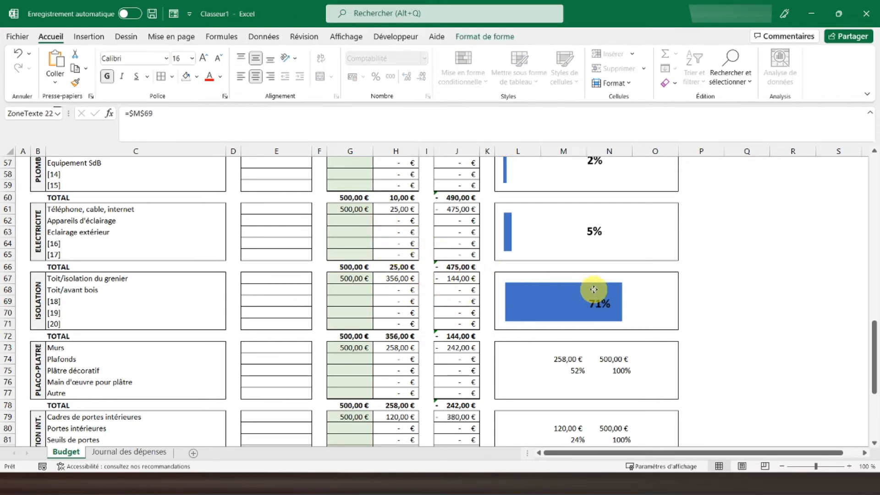
# Copy the ISOLATION progress bar chart and paste the copy at G75.
pyautogui.scroll(-8, 355, 289)
pyautogui.scroll(5, 356, 289)
pyautogui.click(504, 221)
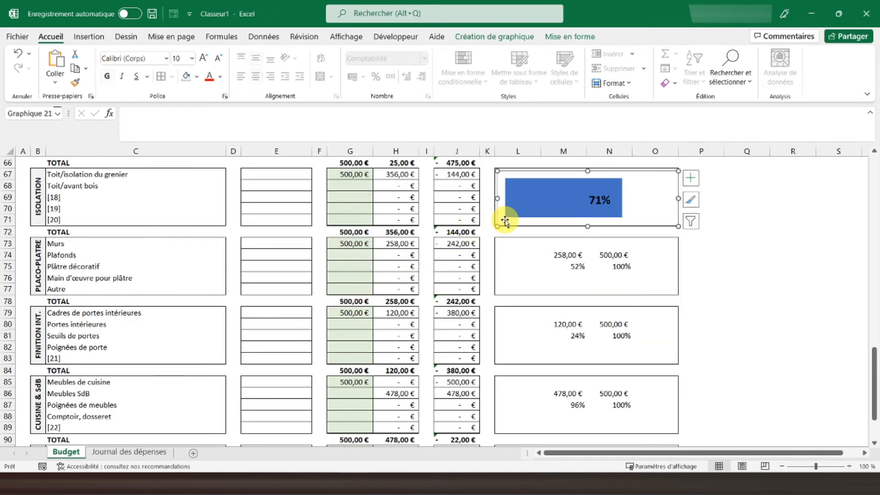
pyautogui.hotkey('ctrl', 'c')
pyautogui.click(365, 267)
pyautogui.hotkey('ctrl', 'v')
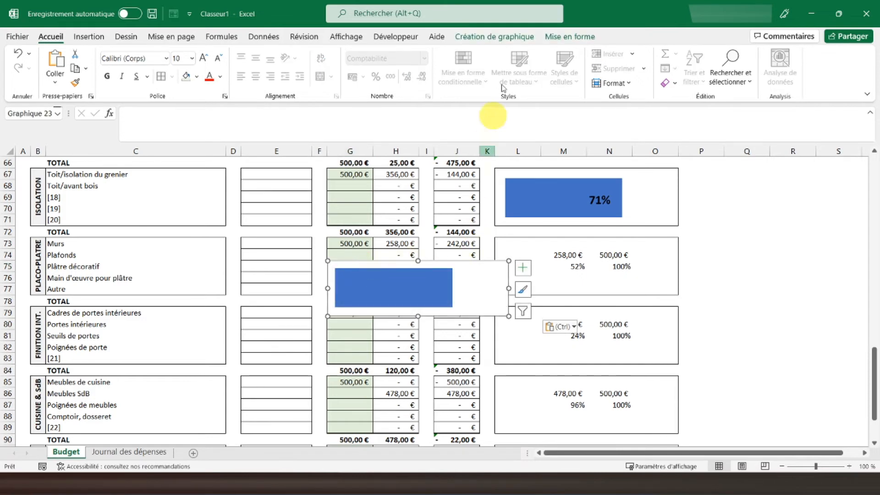
# Link the pasted chart's series values to =Budget!$M$75.
pyautogui.click(502, 39)
pyautogui.click(648, 69)
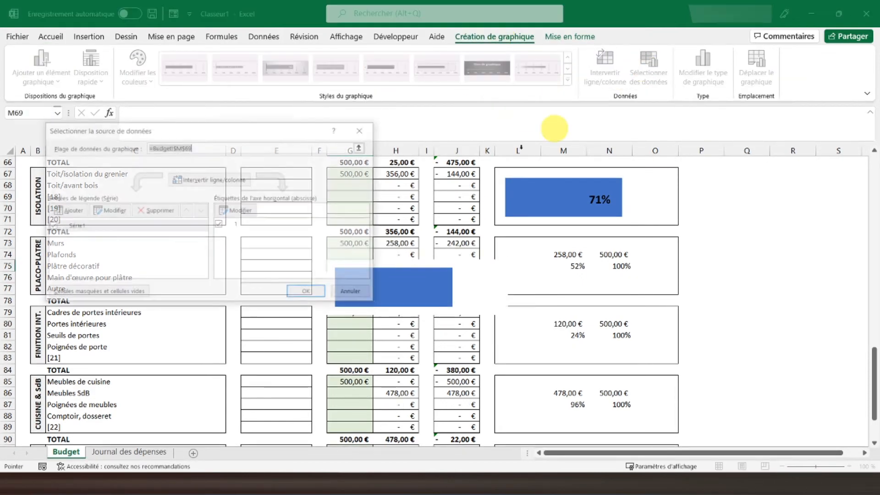
pyautogui.click(109, 211)
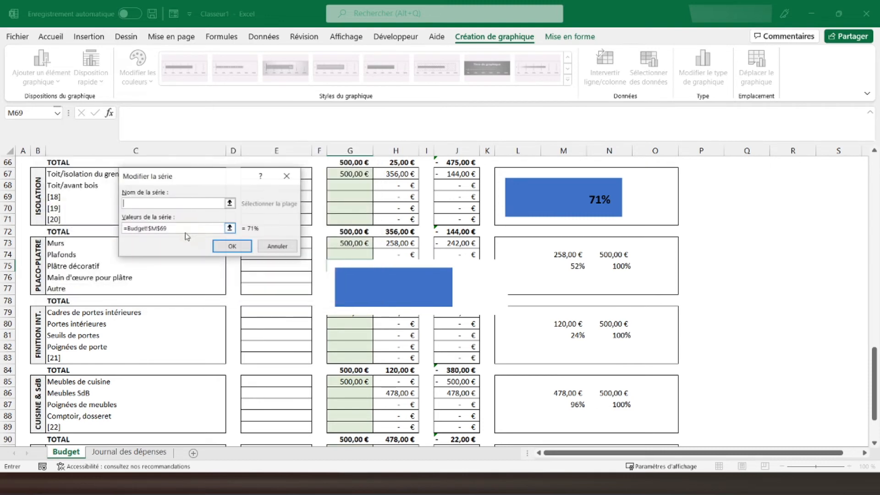
pyautogui.click(192, 226)
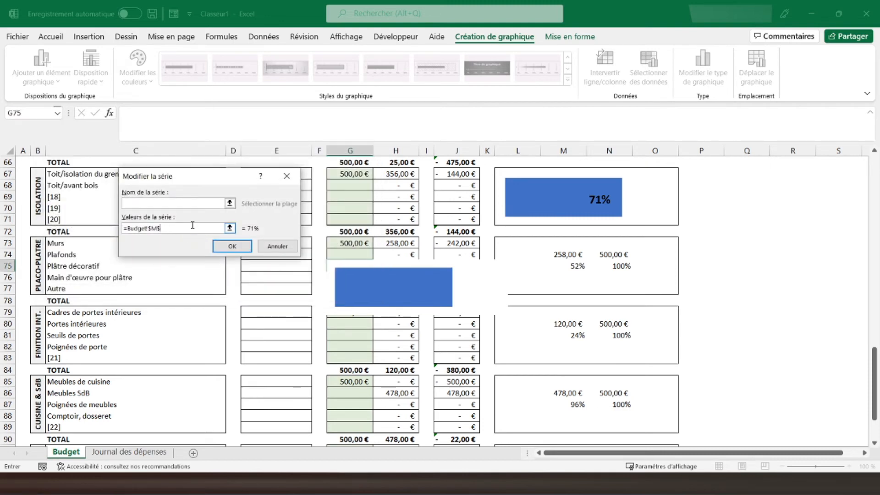
pyautogui.press('Return')
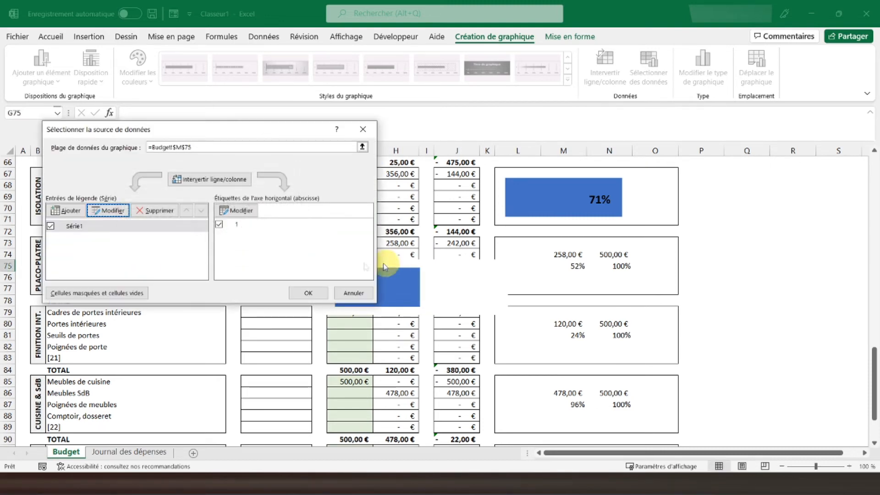
pyautogui.click(306, 293)
# Copy the ISOLATION percentage label, paste the copy at F71 and link it to =$M$75.
pyautogui.click(600, 204)
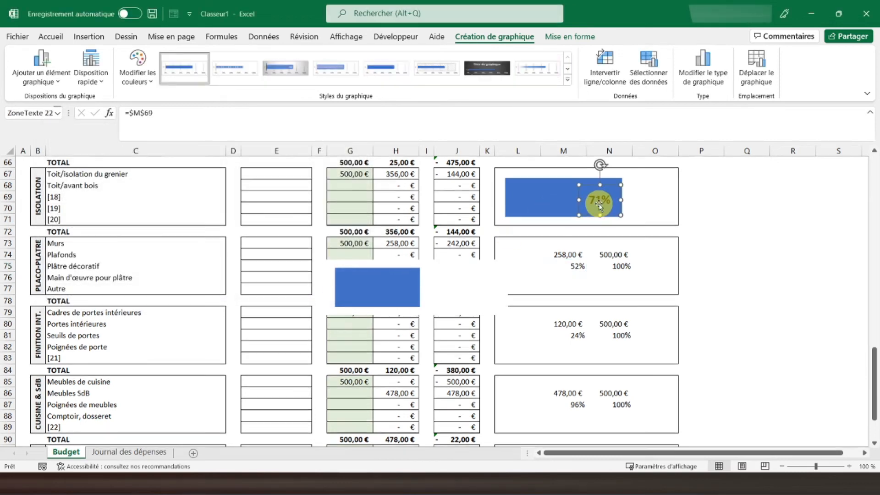
pyautogui.hotkey('ctrl', 'c')
pyautogui.click(323, 218)
pyautogui.hotkey('ctrl', 'v')
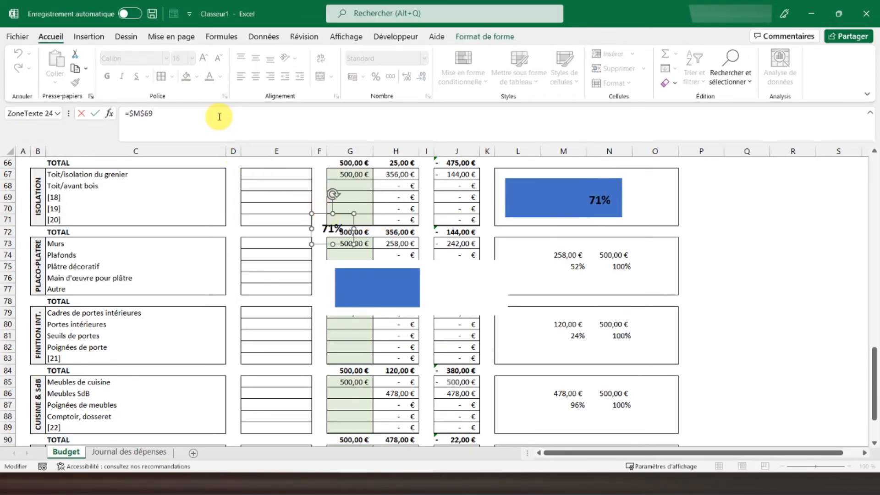
pyautogui.press('Return')
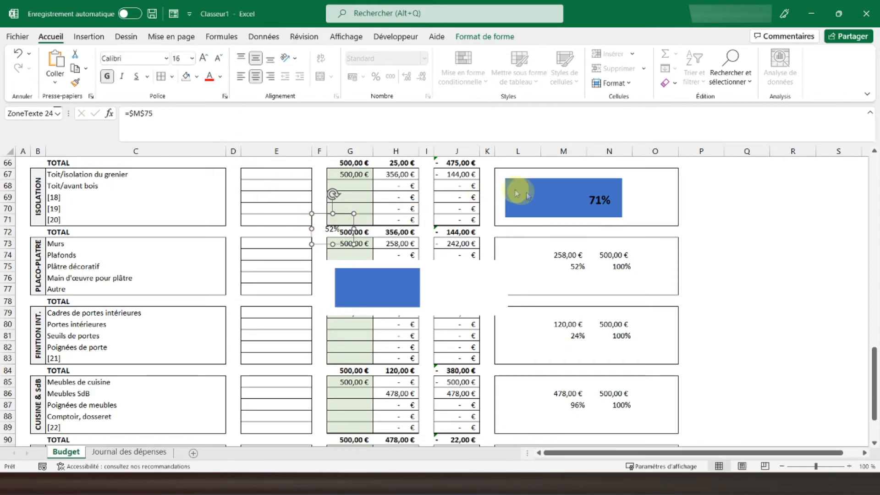
# Copy the ISOLATION label's text formatting onto the new label linked to M75.
pyautogui.click(591, 198)
pyautogui.click(75, 83)
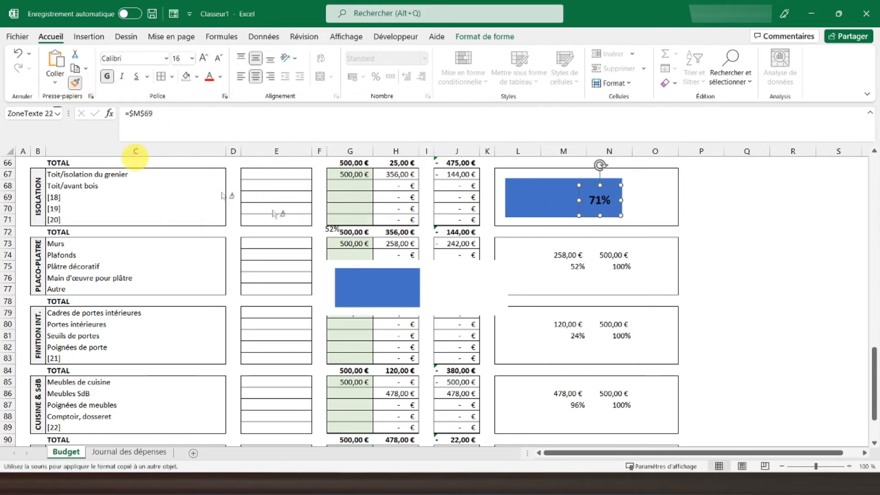
pyautogui.click(329, 226)
# Move the chart and the percentage label linked to M75 into the PLACO-PLATRE progress box.
pyautogui.click(407, 266)
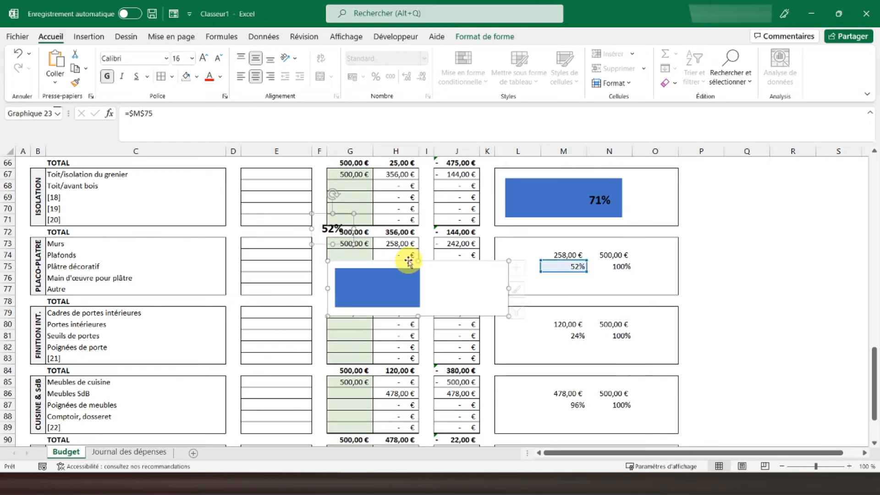
pyautogui.moveTo(383, 262); pyautogui.dragTo(517, 239)
pyautogui.moveTo(331, 229); pyautogui.dragTo(592, 255)
# Copy the PLACO-PLATRE progress bar chart and paste the copy at G80.
pyautogui.scroll(4, 483, 273)
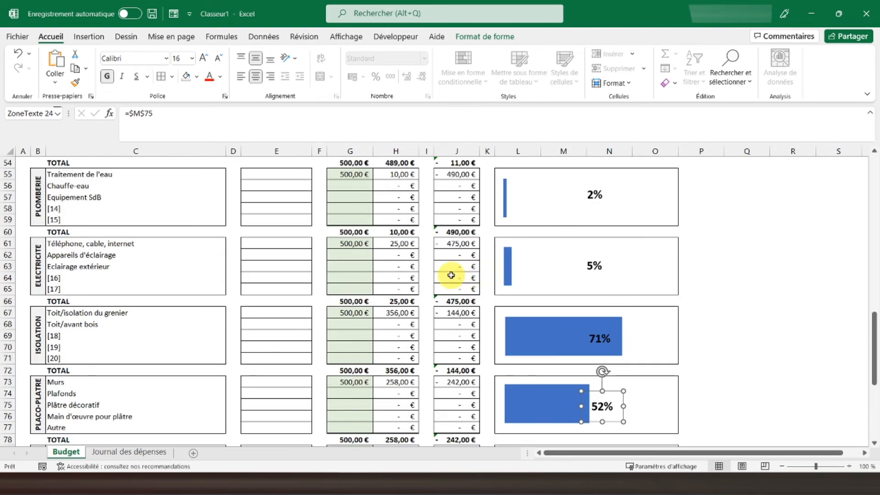
pyautogui.scroll(-4, 451, 275)
pyautogui.scroll(-2, 451, 275)
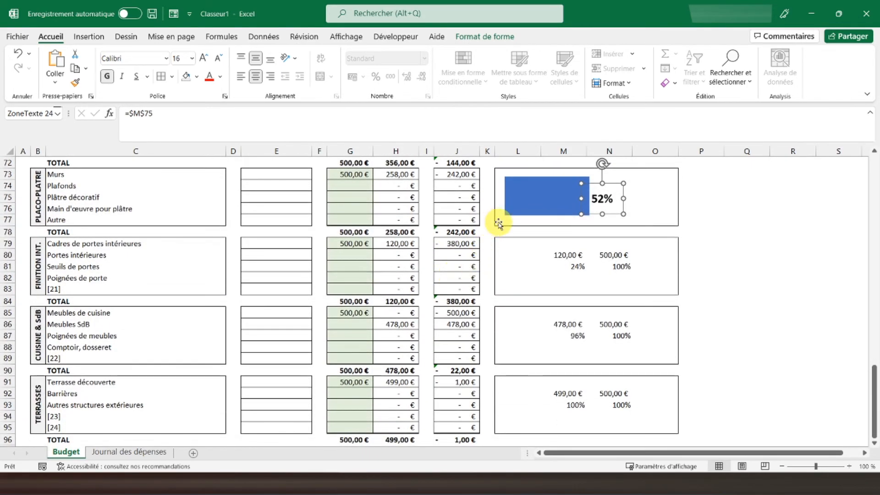
pyautogui.click(498, 223)
pyautogui.hotkey('ctrl', 'c')
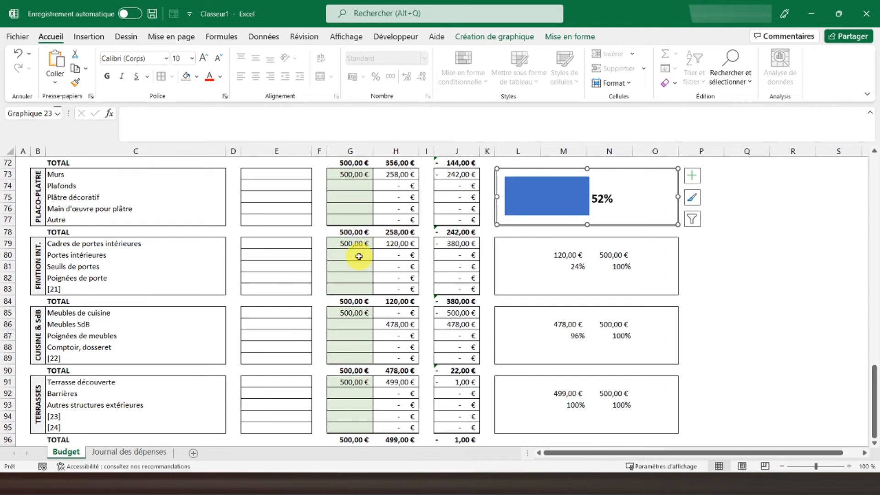
pyautogui.click(359, 255)
pyautogui.hotkey('ctrl', 'v')
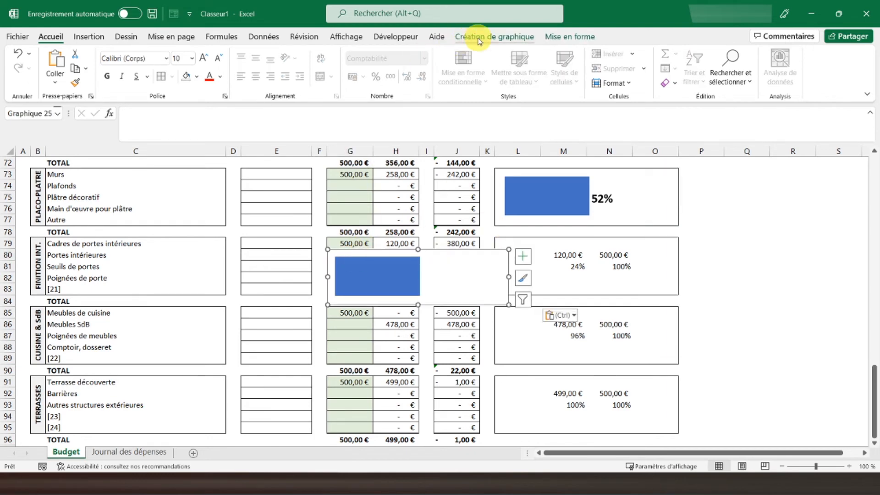
# Link the pasted chart's series values to =Budget!$M$81 and move the chart into the FINITION INT. progress box.
pyautogui.click(478, 41)
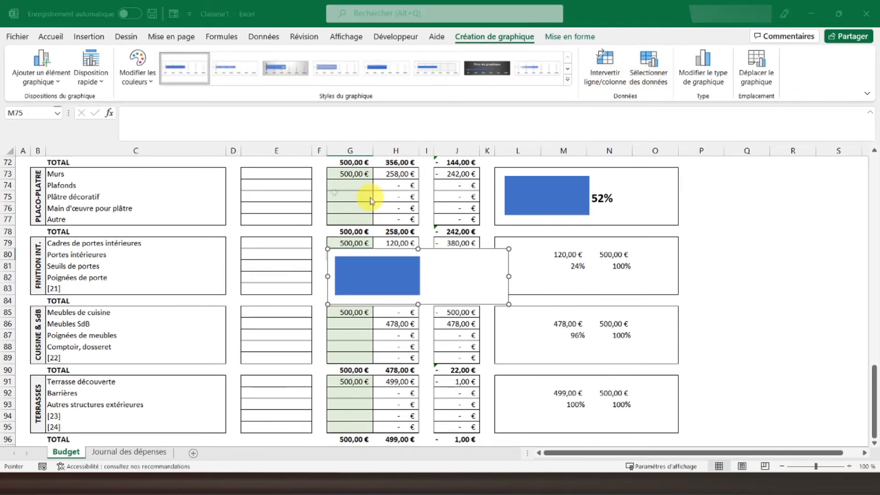
pyautogui.click(109, 210)
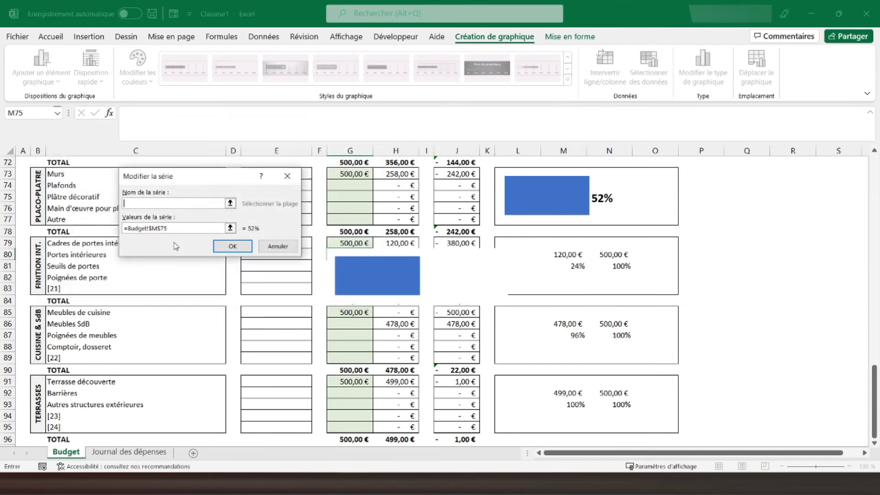
pyautogui.click(184, 230)
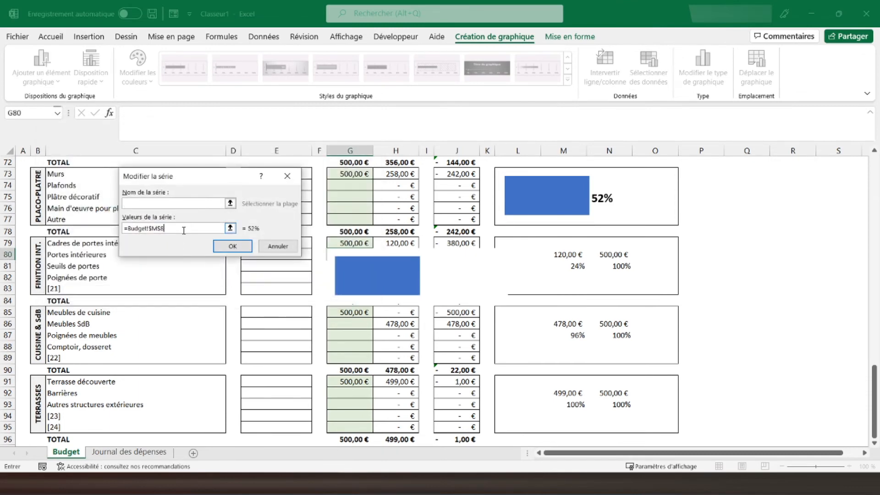
pyautogui.press('Return')
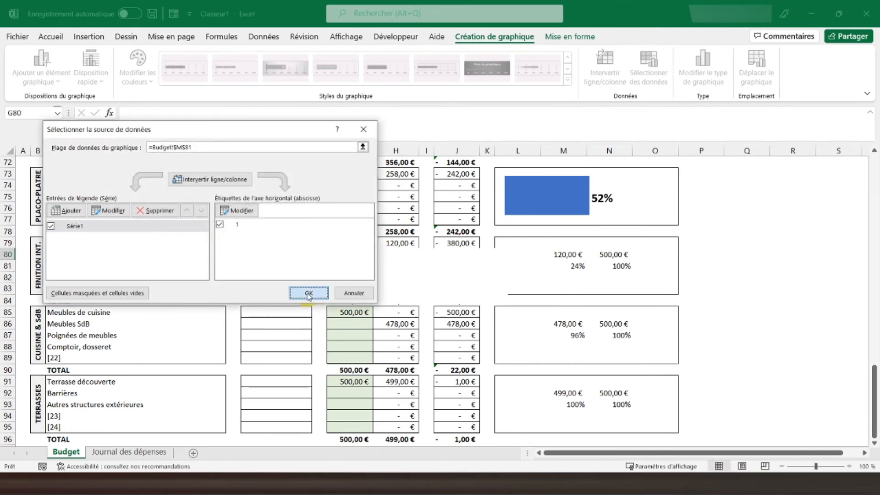
pyautogui.click(309, 294)
pyautogui.moveTo(394, 249); pyautogui.dragTo(535, 238)
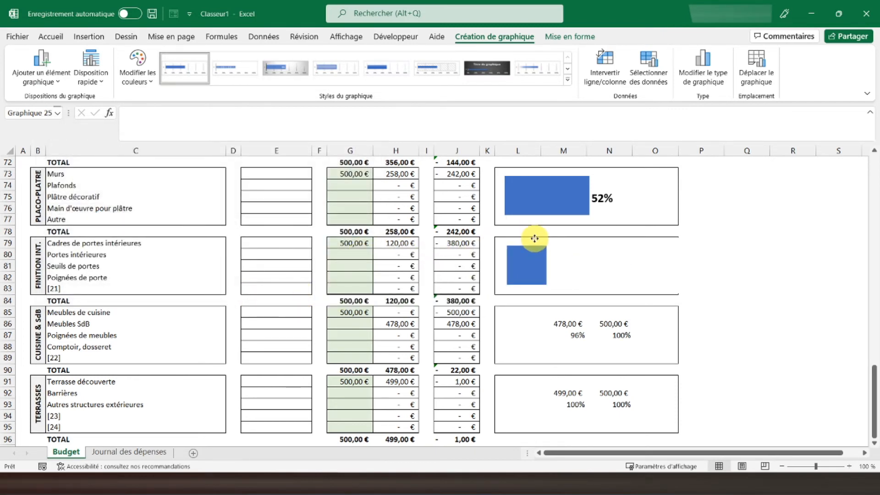
# Copy the PLACO-PLATRE percentage label, paste the copy at H80 and link it to =$M$81.
pyautogui.click(594, 202)
pyautogui.hotkey('ctrl', 'c')
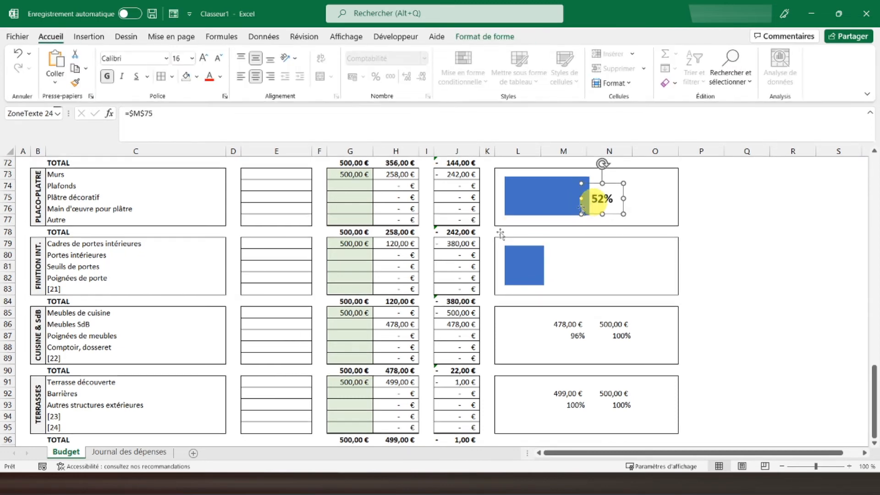
pyautogui.click(408, 255)
pyautogui.hotkey('ctrl', 'v')
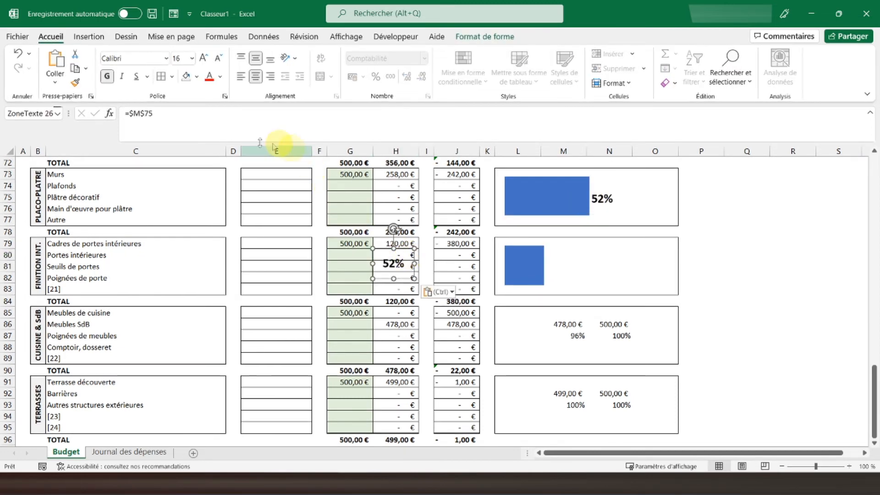
pyautogui.click(245, 115)
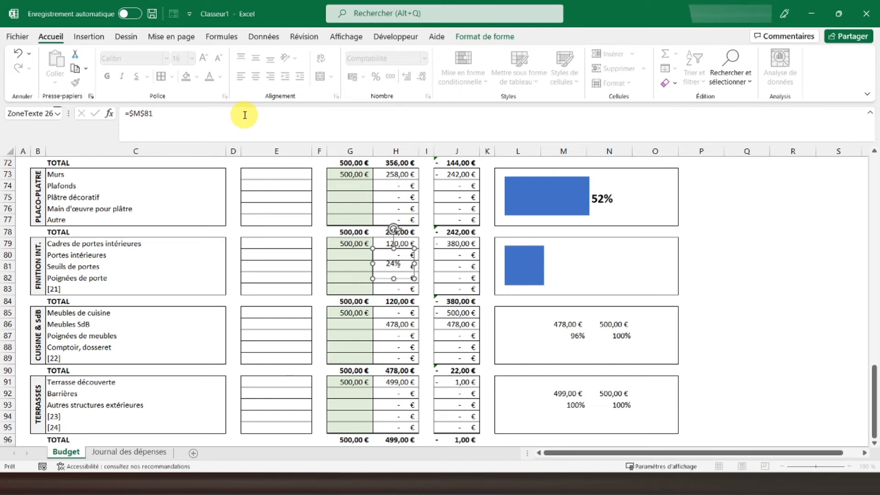
pyautogui.press('Return')
# Apply the PLACO-PLATRE label's formatting to the label linked to M81 and move that label into the FINITION INT. progress box.
pyautogui.click(606, 198)
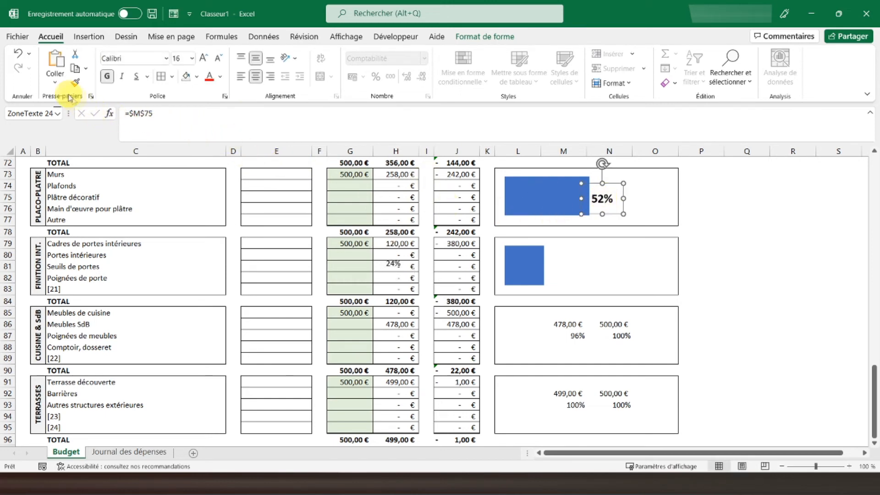
pyautogui.moveTo(393, 263); pyautogui.dragTo(590, 249)
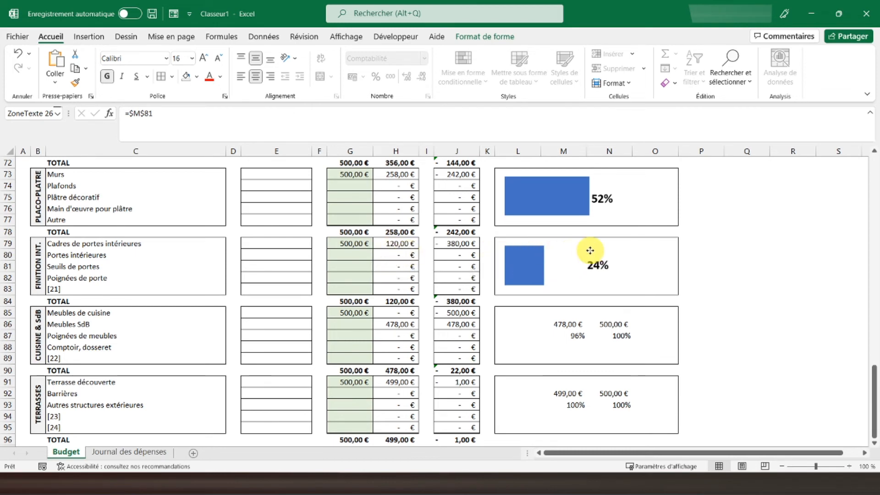
# Copy the FINITION INT. progress bar chart and paste the copy at H86.
pyautogui.click(499, 292)
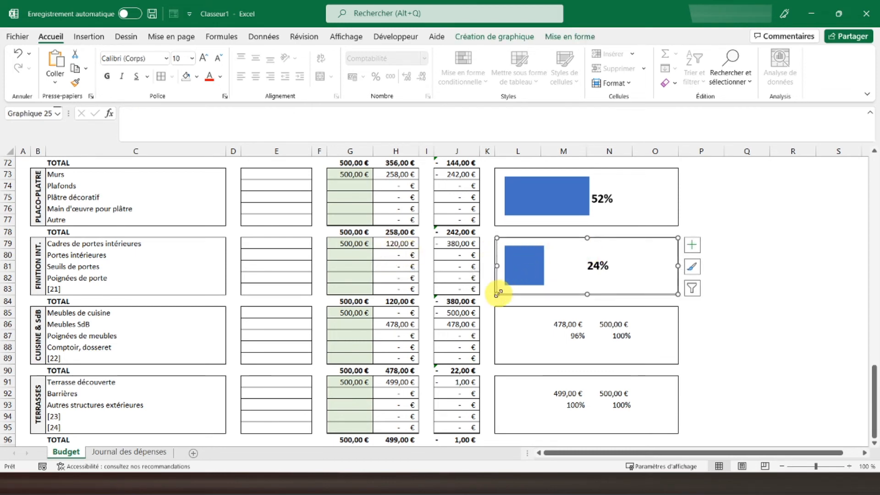
pyautogui.click(375, 324)
pyautogui.hotkey('ctrl', 'v')
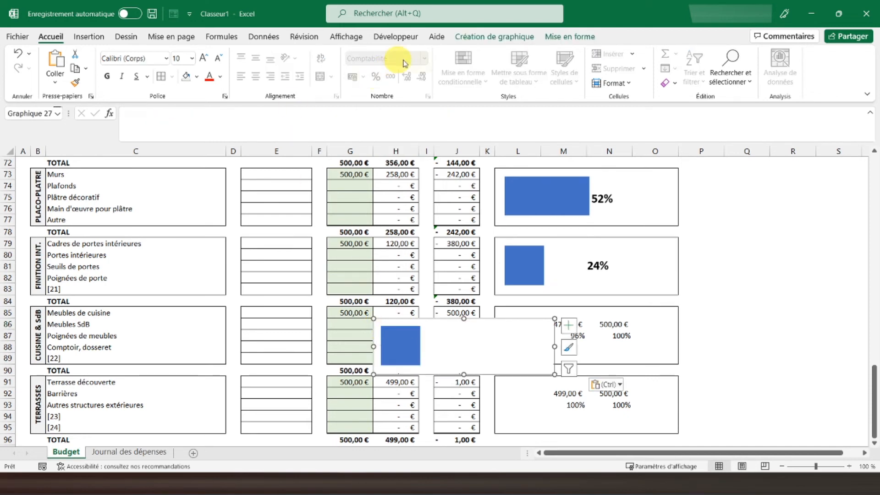
# Link the pasted chart's series values to =Budget!$M$87 and move the chart into the CUISINE & SdB progress box.
pyautogui.click(495, 37)
pyautogui.click(648, 69)
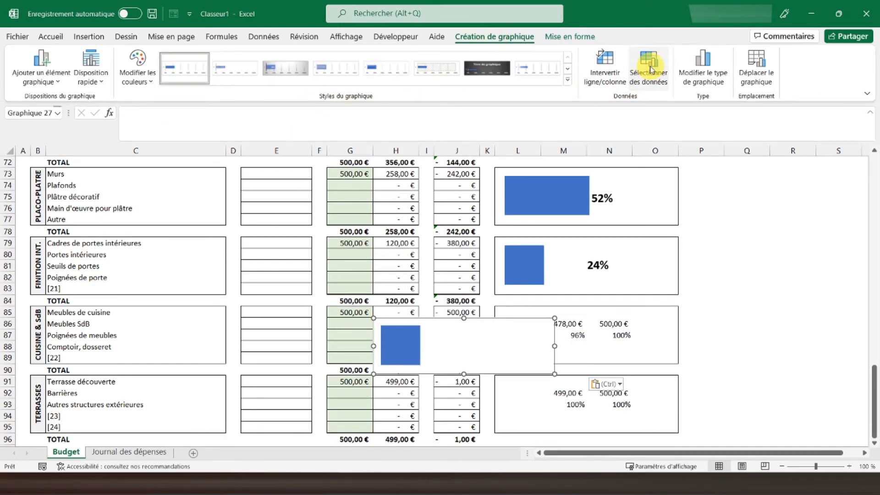
pyautogui.click(110, 210)
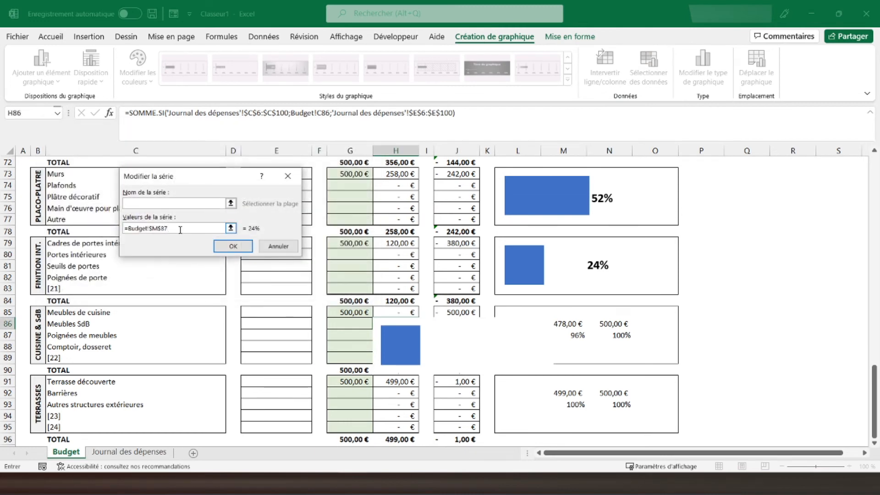
pyautogui.press('Return')
pyautogui.click(309, 296)
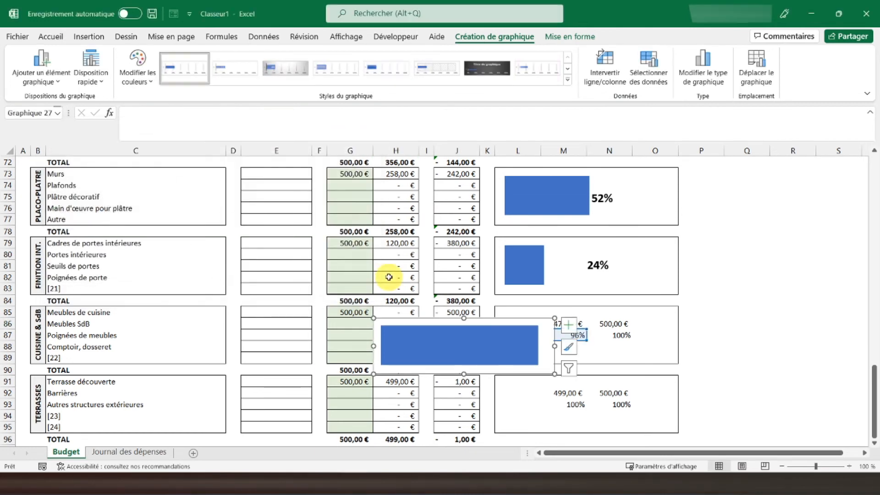
pyautogui.moveTo(403, 321); pyautogui.dragTo(530, 311)
# Copy the FINITION INT. percentage label, paste it in column G of the CUISINE & SdB block and link it to =$M$87.
pyautogui.click(590, 264)
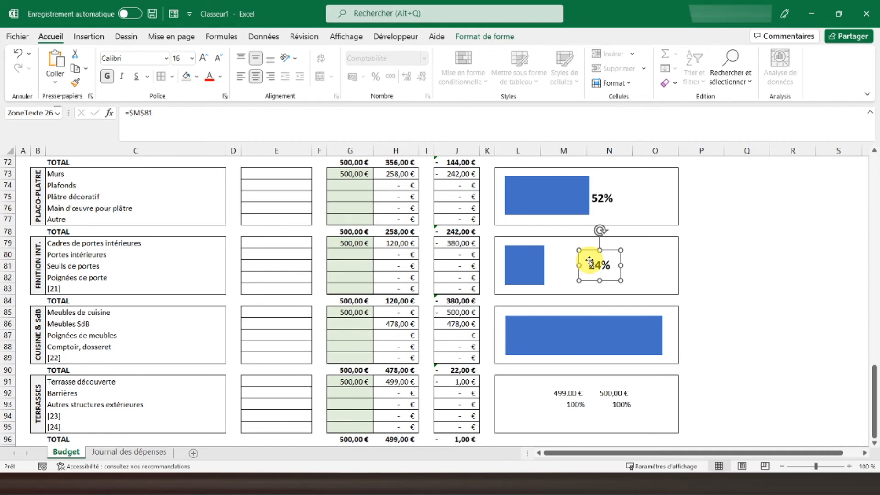
pyautogui.hotkey('ctrl', 'c')
pyautogui.click(364, 316)
pyautogui.hotkey('ctrl', 'v')
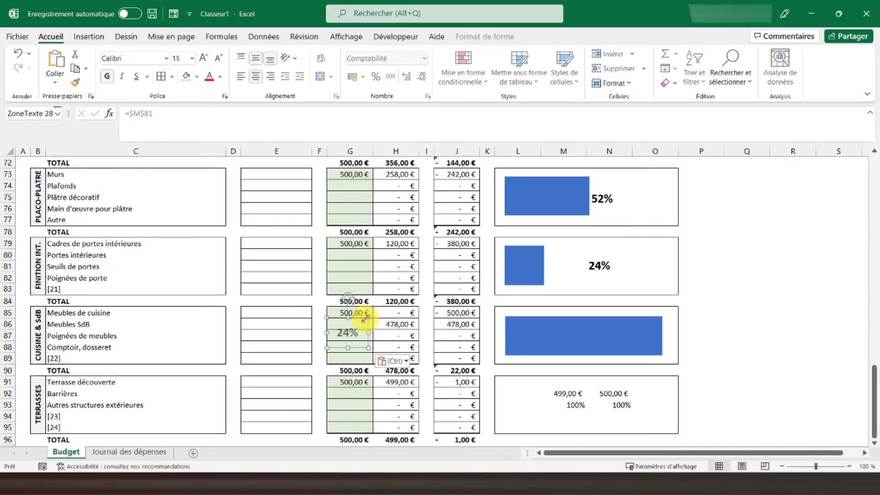
pyautogui.click(202, 111)
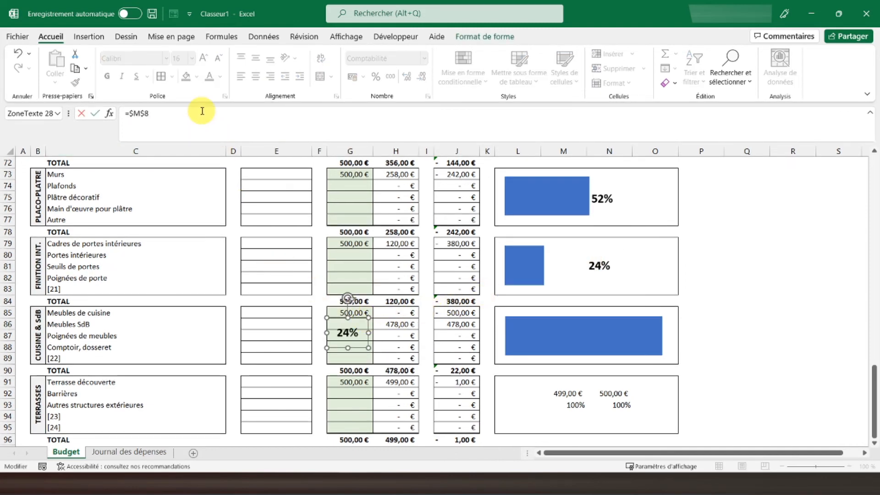
pyautogui.press('Return')
# Apply the FINITION INT. label's formatting to the label linked to M87 and move that label into the CUISINE & SdB progress box.
pyautogui.click(596, 265)
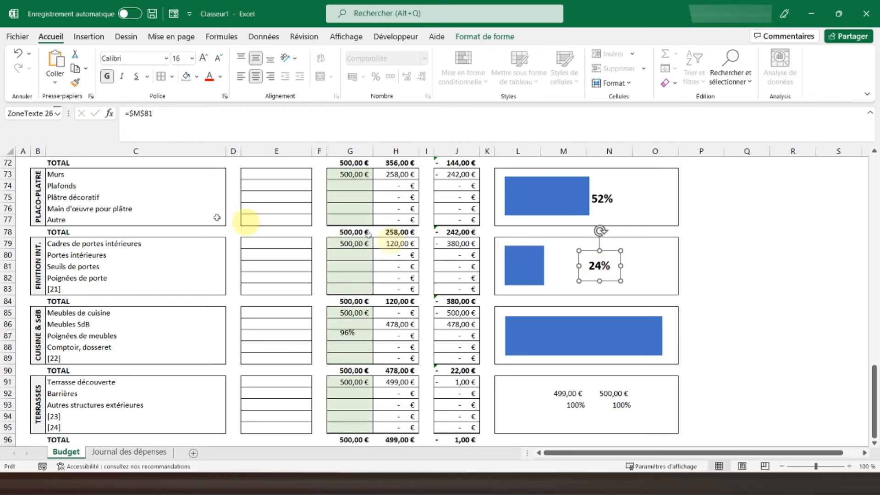
pyautogui.click(76, 84)
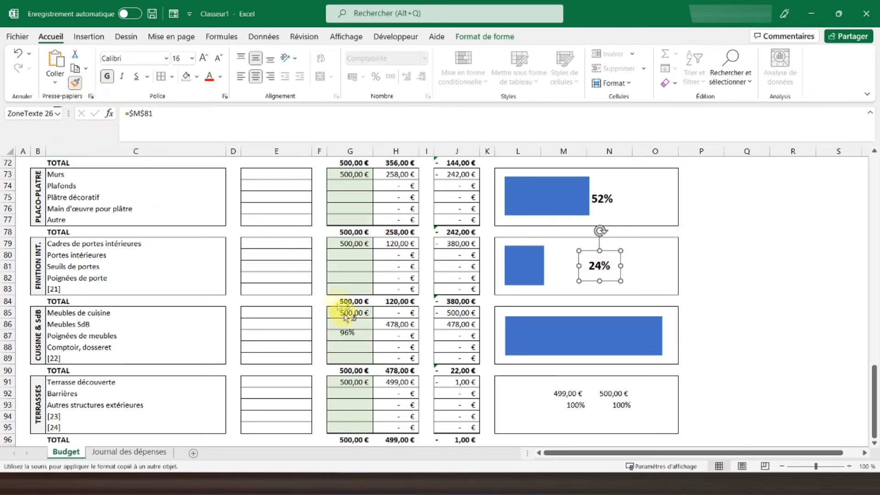
pyautogui.click(350, 335)
pyautogui.moveTo(355, 321); pyautogui.dragTo(603, 326)
# Copy the CUISINE & SdB progress bar chart and paste the copy at G91 in the TERRASSES block.
pyautogui.scroll(-1, 433, 318)
pyautogui.scroll(-1, 432, 317)
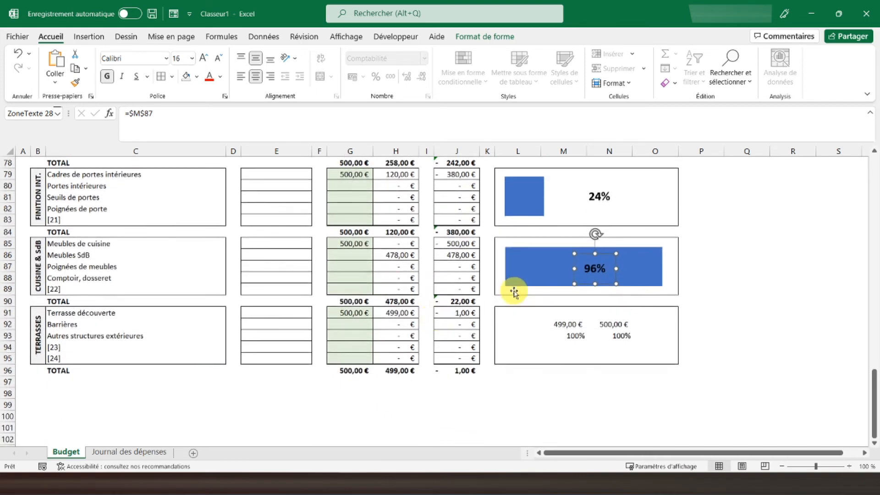
pyautogui.click(506, 293)
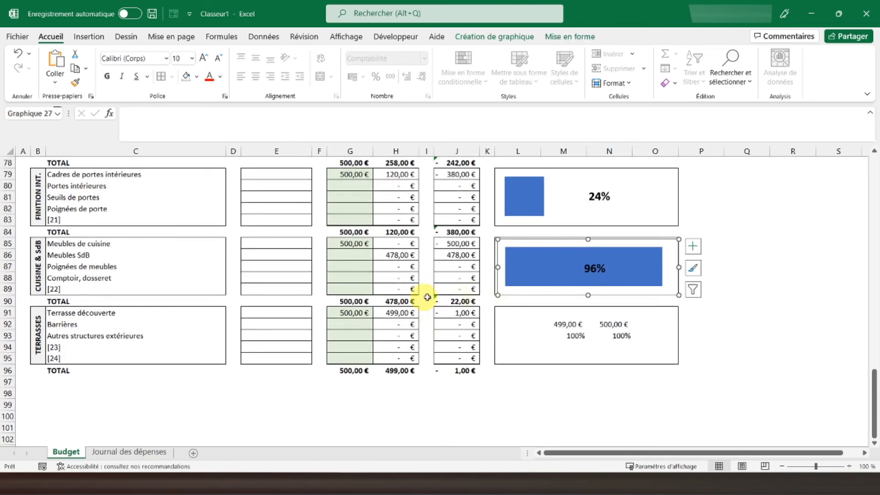
pyautogui.click(368, 315)
pyautogui.hotkey('ctrl', 'v')
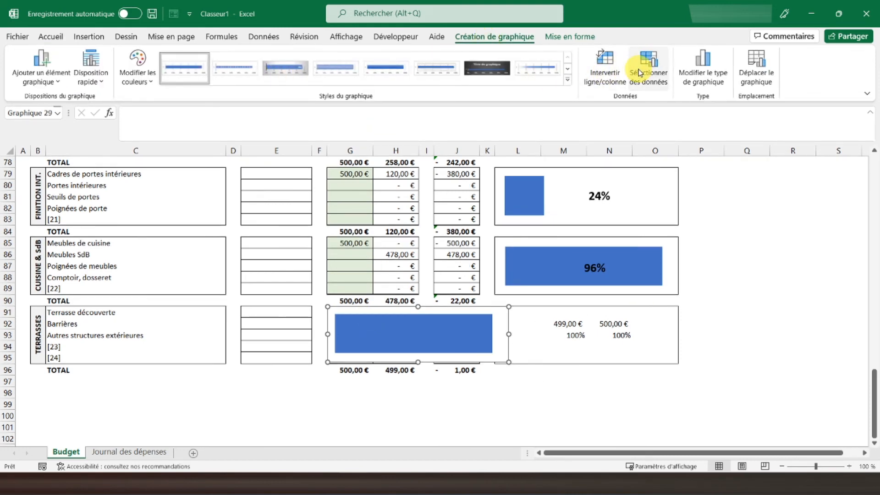
# Link the pasted chart's series values to =Budget!$M$93 and move the chart into the TERRASSES progress box.
pyautogui.click(649, 64)
pyautogui.click(110, 210)
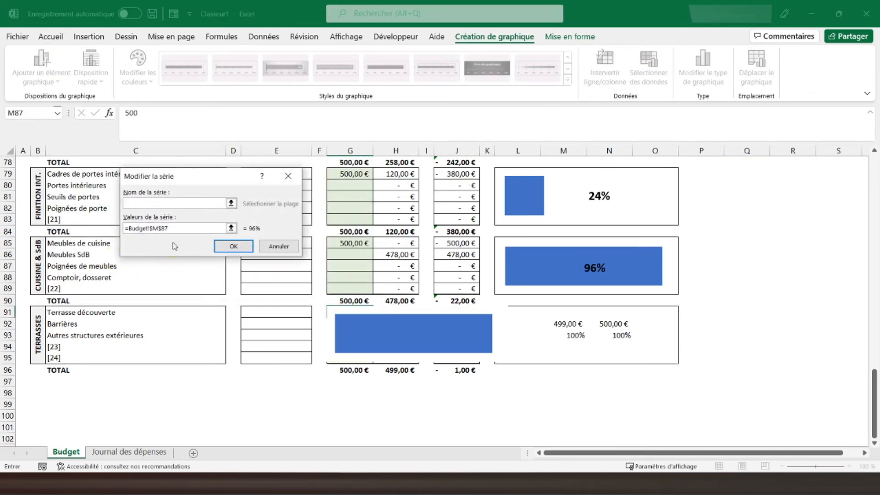
pyautogui.write('9')
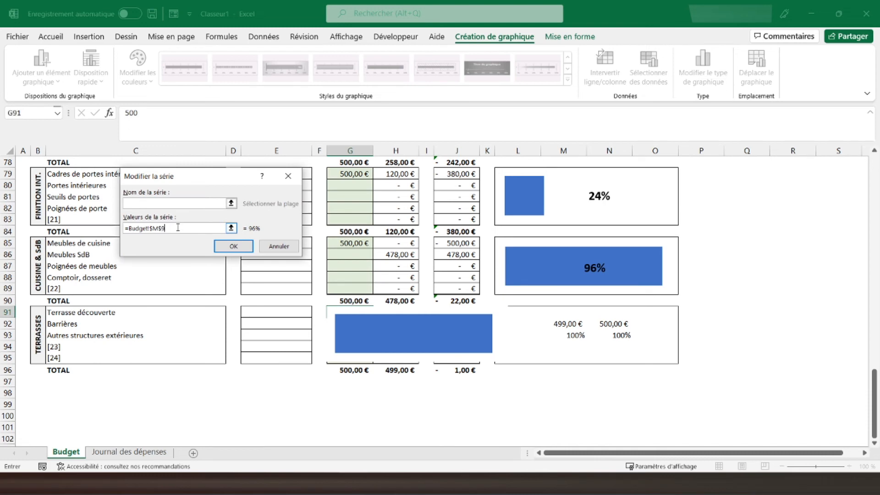
pyautogui.write('3')
pyautogui.press('Return')
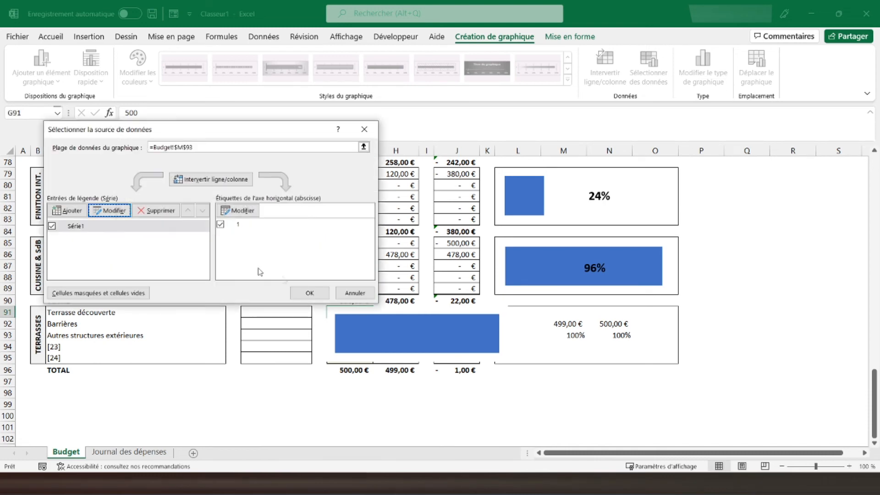
pyautogui.click(310, 293)
pyautogui.moveTo(359, 304); pyautogui.dragTo(531, 310)
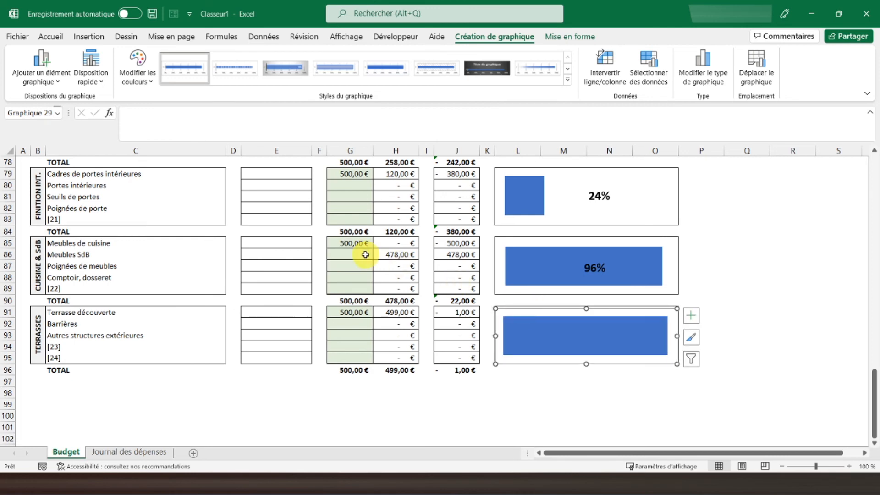
# Copy the CUISINE & SdB percentage label, paste it over column H of that block and link the copy to =$M$93.
pyautogui.click(425, 272)
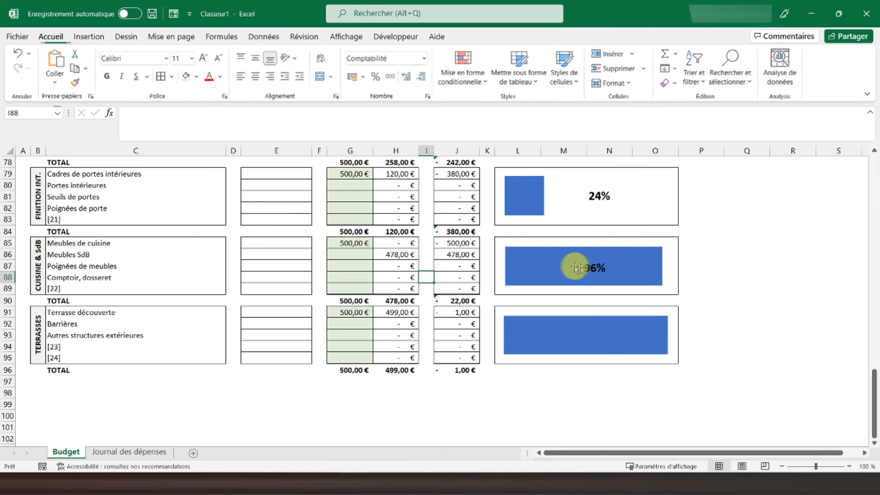
pyautogui.click(589, 271)
pyautogui.hotkey('ctrl', 'c')
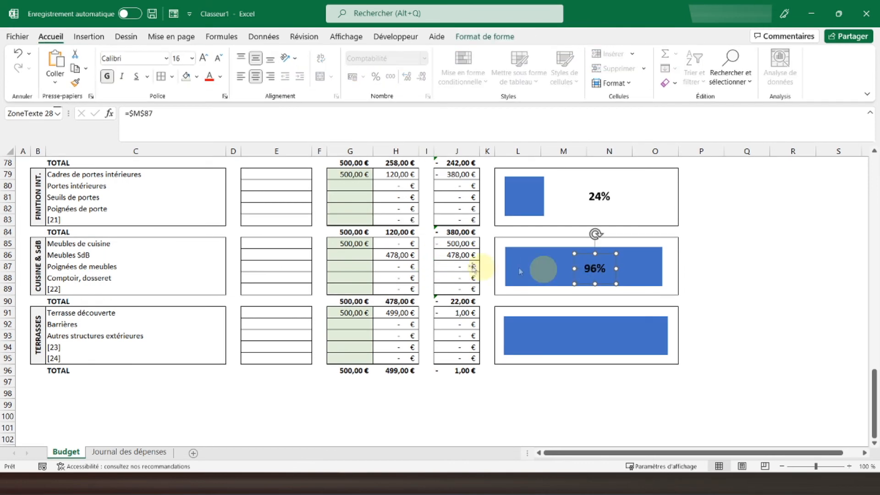
pyautogui.click(373, 273)
pyautogui.hotkey('ctrl', 'v')
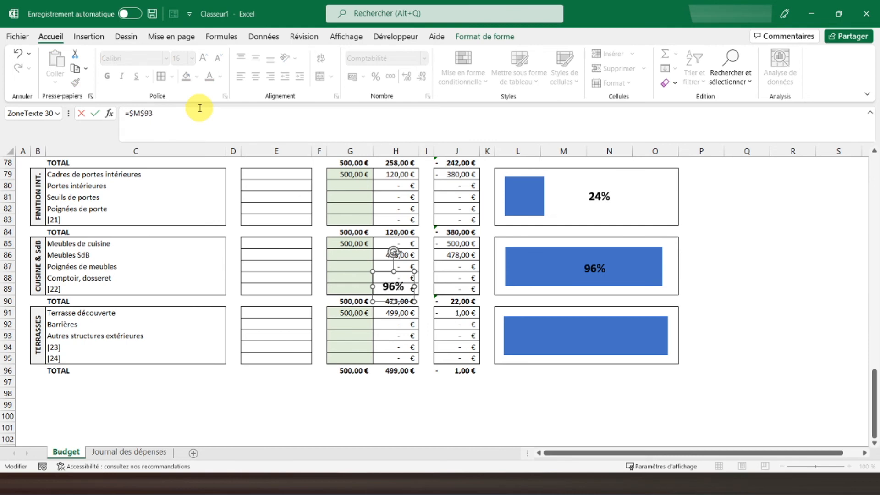
pyautogui.press('Return')
# Apply the CUISINE & SdB label's formatting to the label linked to M93 and move that label into the TERRASSES progress box.
pyautogui.click(586, 270)
pyautogui.click(76, 83)
pyautogui.click(392, 287)
pyautogui.moveTo(388, 277); pyautogui.dragTo(594, 327)
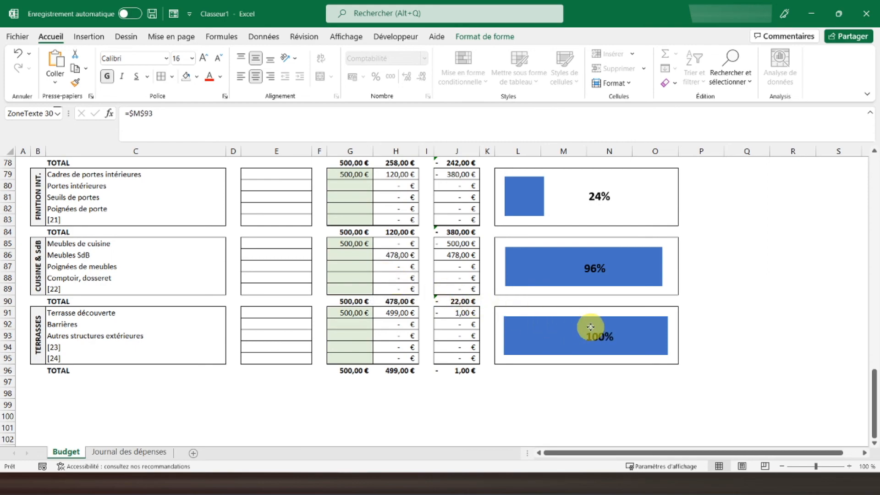
# Select the percentage labels of all categories from TERRASSES up to GENERALITES together and align them to the right.
pyautogui.scroll(20, 590, 328)
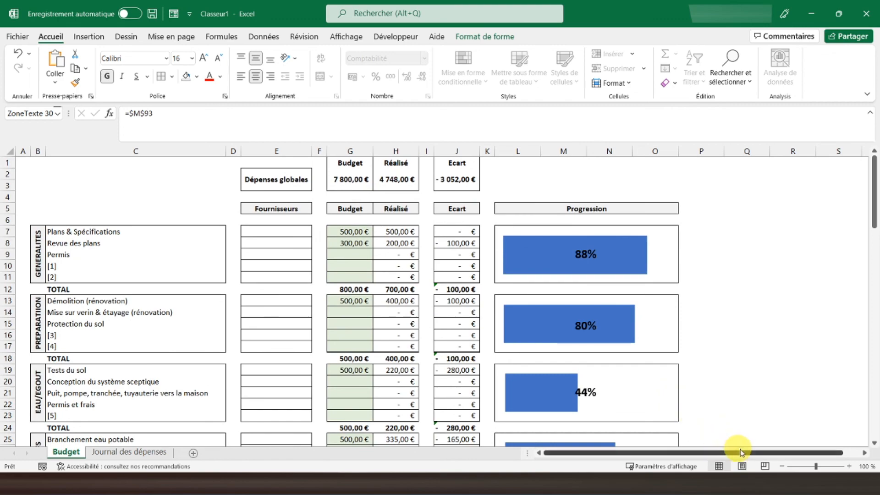
pyautogui.click(782, 466)
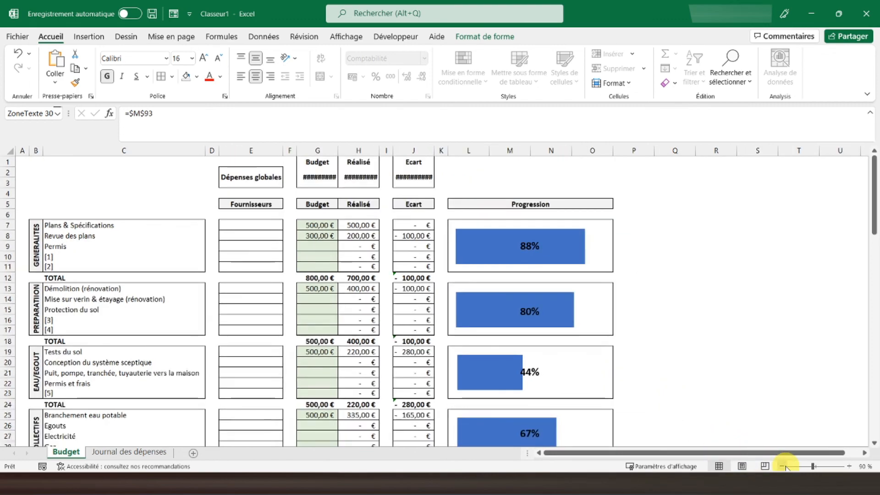
pyautogui.scroll(-6, 620, 257)
pyautogui.scroll(-14, 620, 258)
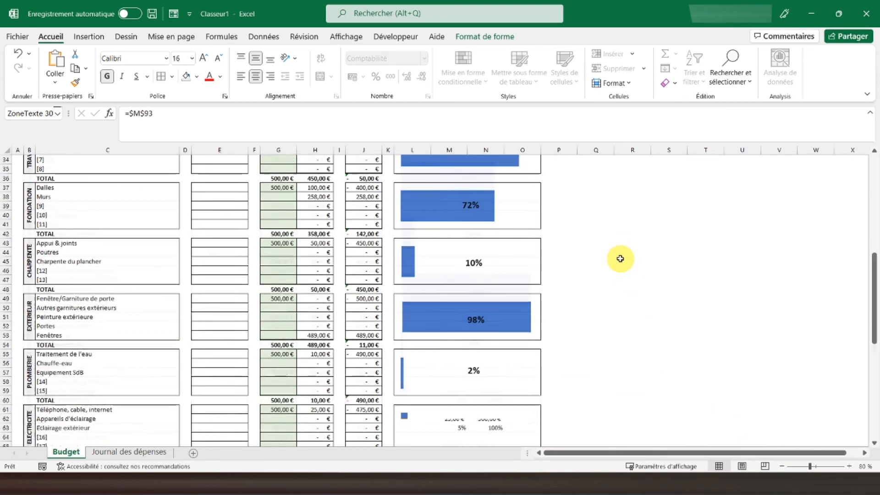
pyautogui.scroll(-4, 620, 258)
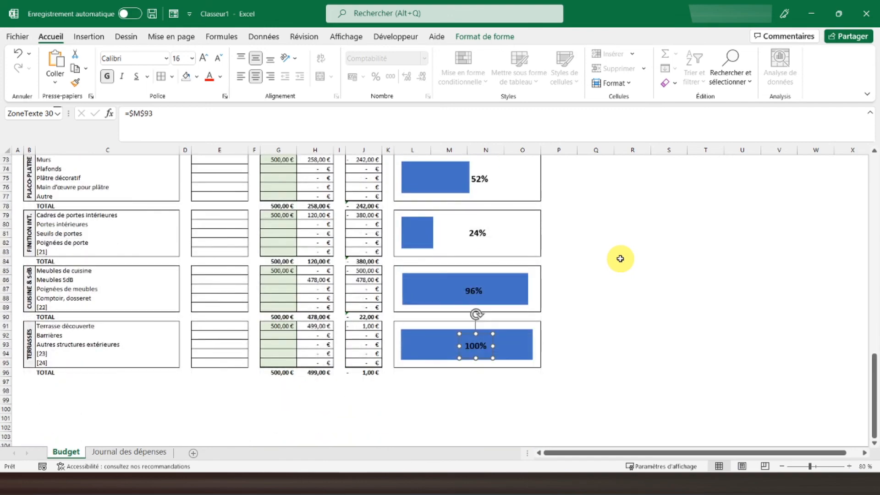
pyautogui.keyDown('shift'); pyautogui.click(469, 291); pyautogui.keyUp('shift')
pyautogui.keyDown('shift'); pyautogui.click(477, 231); pyautogui.keyUp('shift')
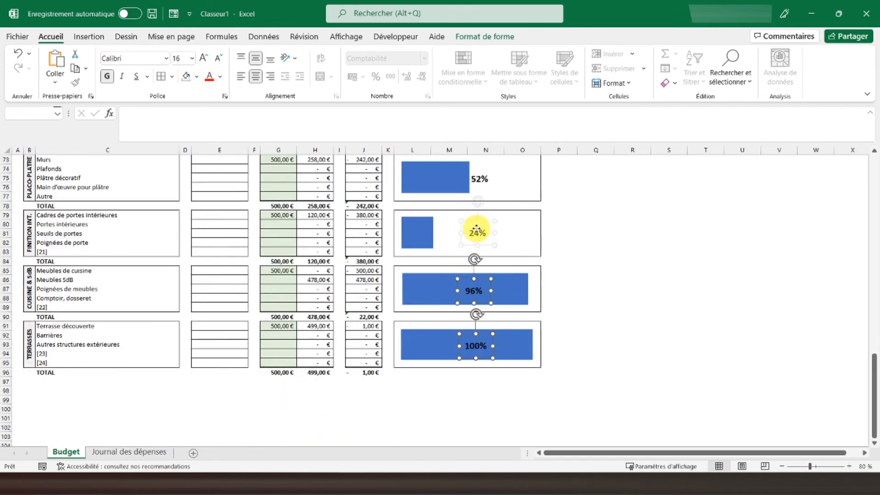
pyautogui.keyDown('shift'); pyautogui.click(479, 180); pyautogui.keyUp('shift')
pyautogui.scroll(3, 567, 245)
pyautogui.scroll(5, 570, 257)
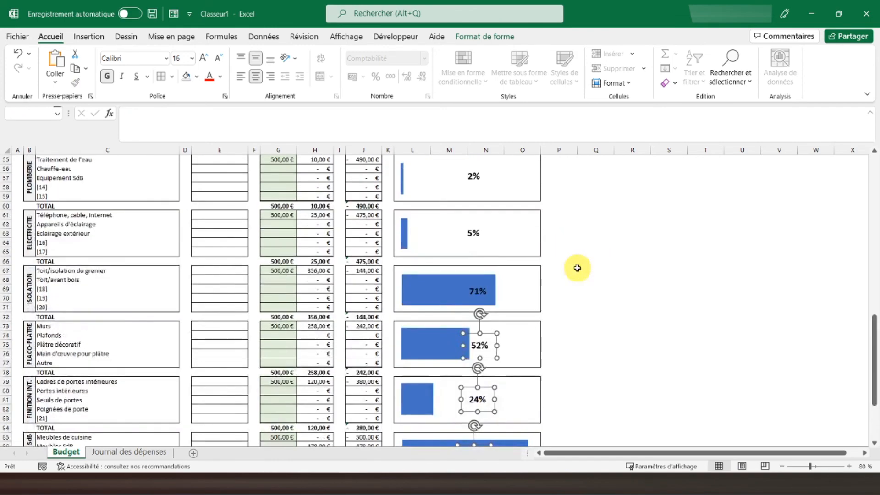
pyautogui.keyDown('shift'); pyautogui.click(489, 351); pyautogui.keyUp('shift')
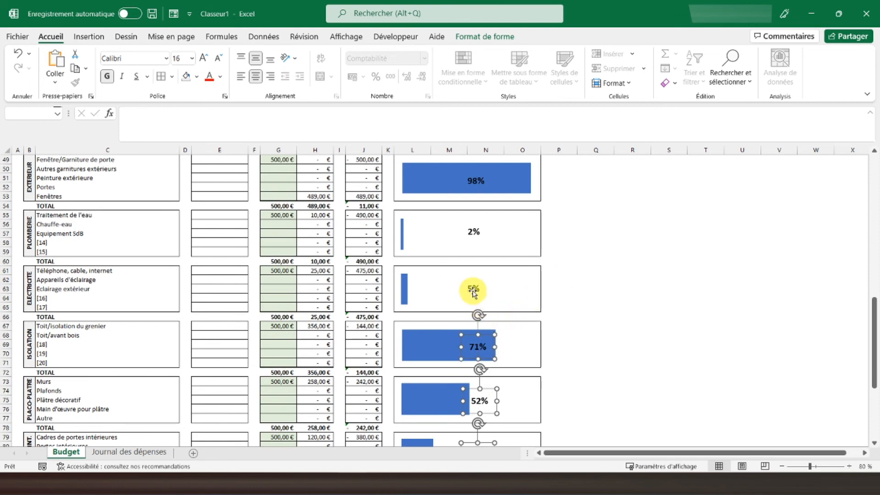
pyautogui.keyDown('shift'); pyautogui.click(473, 289); pyautogui.keyUp('shift')
pyautogui.keyDown('shift'); pyautogui.click(473, 232); pyautogui.keyUp('shift')
pyautogui.keyDown('shift'); pyautogui.click(474, 179); pyautogui.keyUp('shift')
pyautogui.scroll(5, 534, 240)
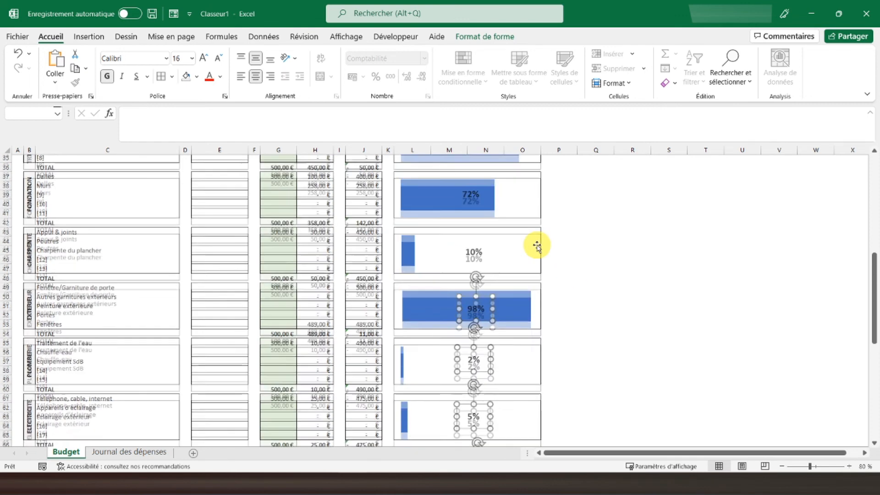
pyautogui.keyDown('shift'); pyautogui.click(477, 265); pyautogui.keyUp('shift')
pyautogui.keyDown('shift'); pyautogui.click(465, 201); pyautogui.keyUp('shift')
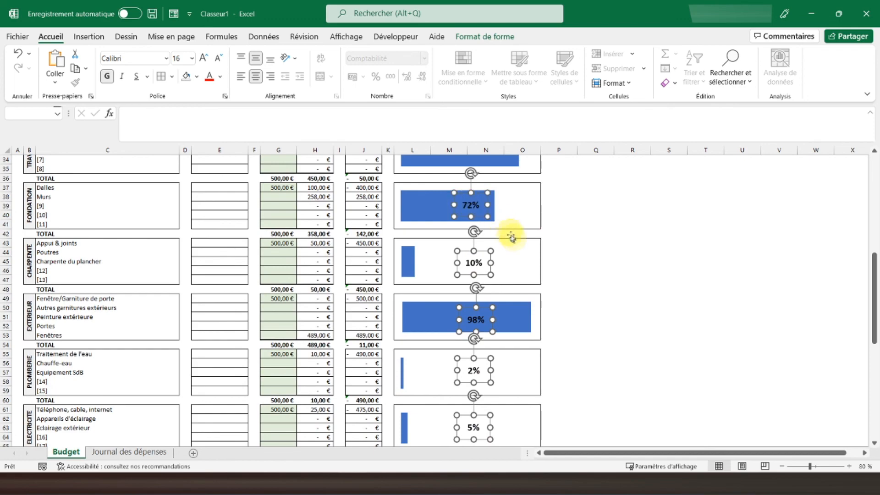
pyautogui.scroll(6, 507, 232)
pyautogui.keyDown('shift'); pyautogui.click(471, 317); pyautogui.keyUp('shift')
pyautogui.keyDown('shift'); pyautogui.click(466, 259); pyautogui.keyUp('shift')
pyautogui.keyDown('shift'); pyautogui.click(479, 204); pyautogui.keyUp('shift')
pyautogui.scroll(5, 545, 240)
pyautogui.keyDown('shift'); pyautogui.click(477, 286); pyautogui.keyUp('shift')
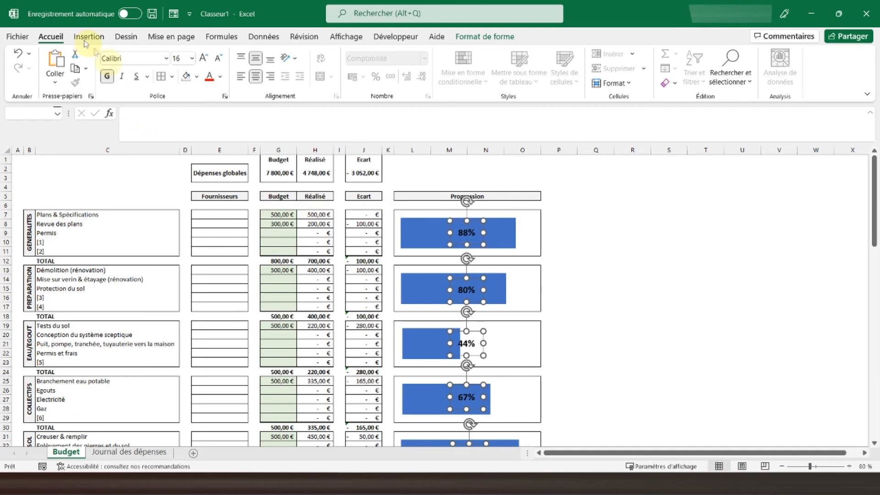
pyautogui.click(160, 41)
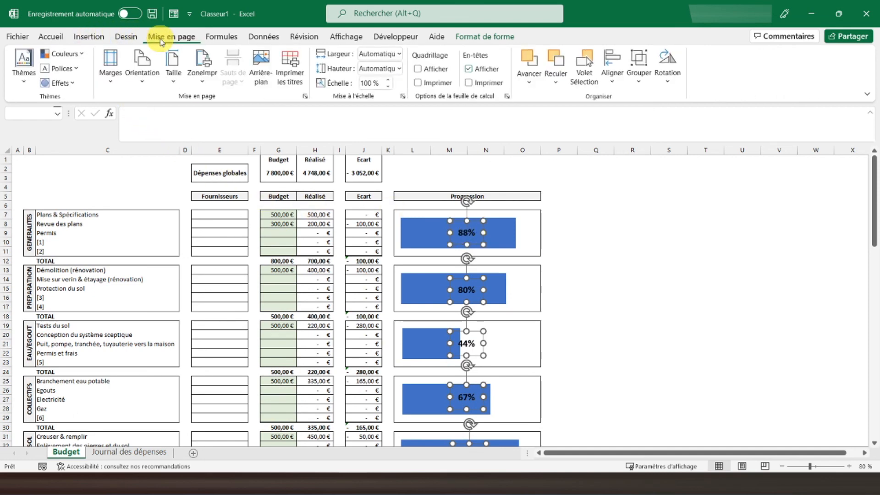
pyautogui.click(613, 66)
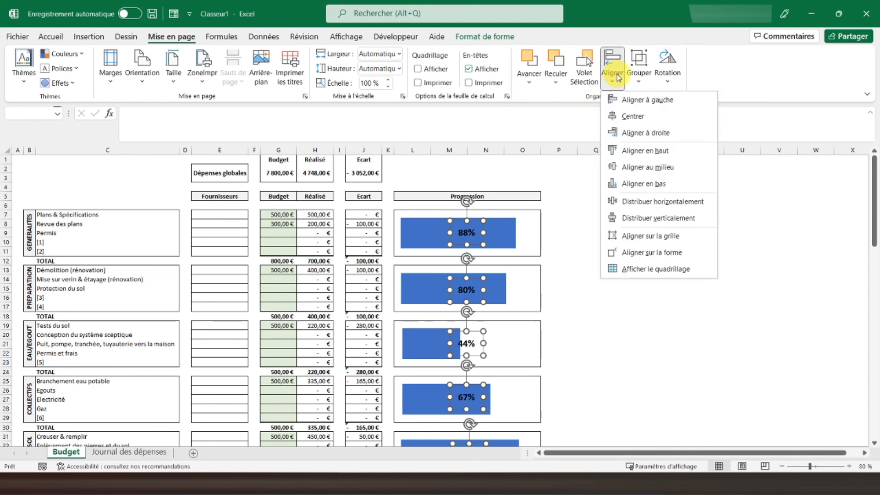
pyautogui.click(626, 131)
# Distribute the selected percentage labels vertically, check them down the whole Progression column, and finish on cell A1.
pyautogui.click(615, 81)
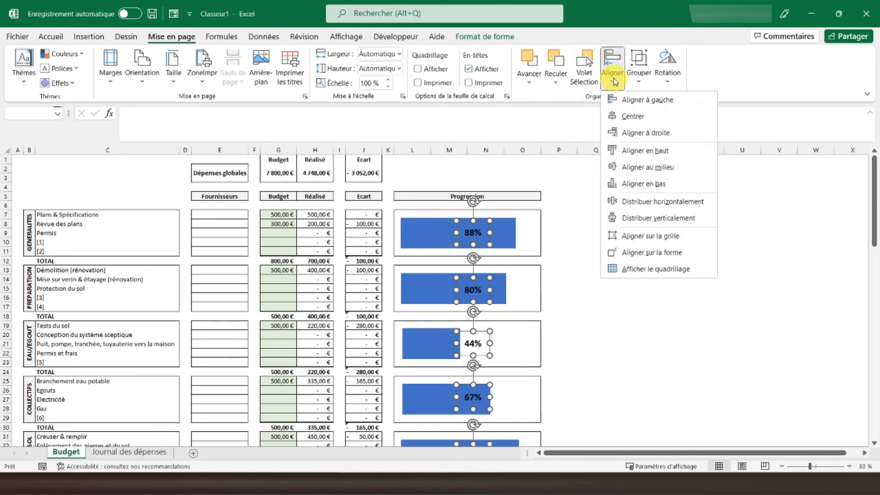
pyautogui.click(651, 218)
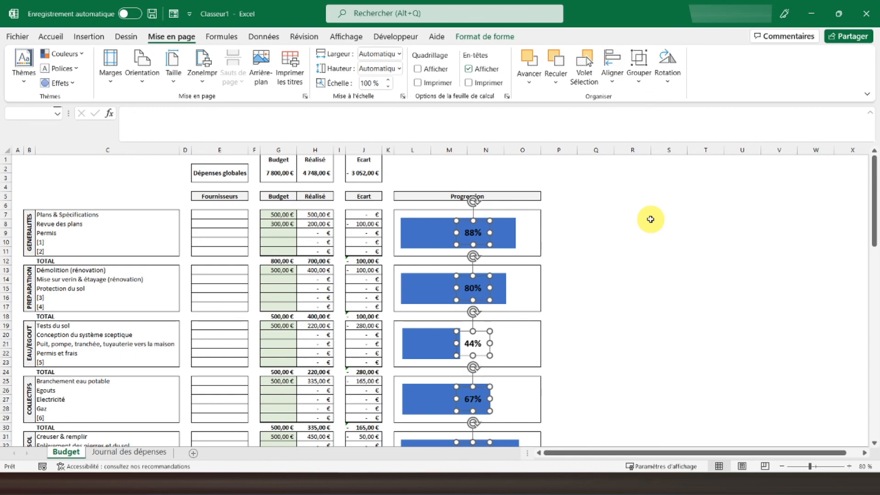
pyautogui.scroll(-6, 601, 281)
pyautogui.scroll(-13, 600, 281)
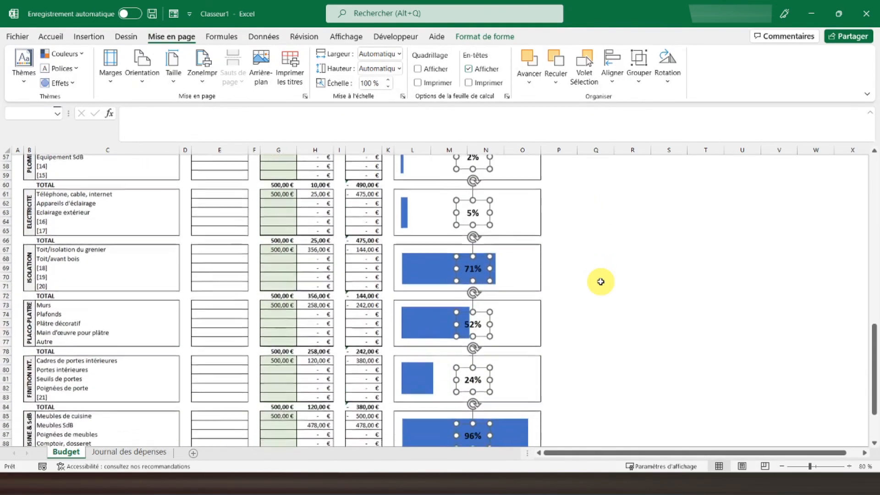
pyautogui.scroll(-6, 600, 281)
pyautogui.click(601, 281)
pyautogui.scroll(1, 600, 281)
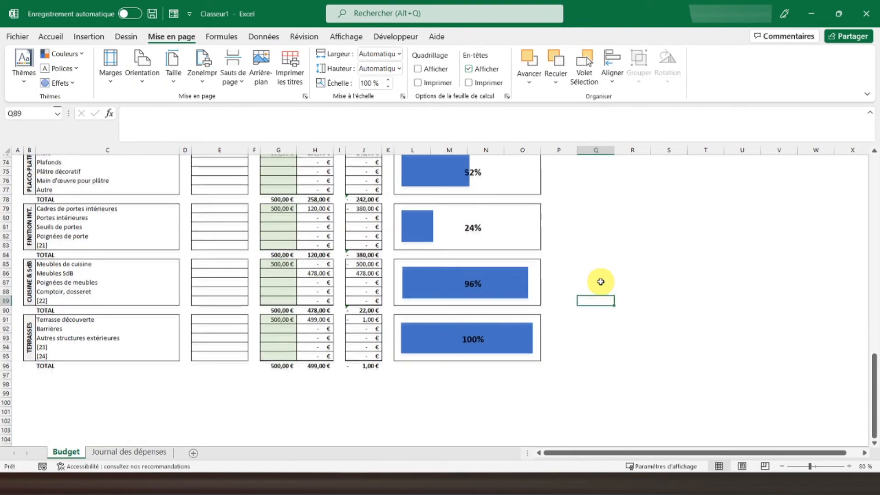
pyautogui.scroll(20, 601, 281)
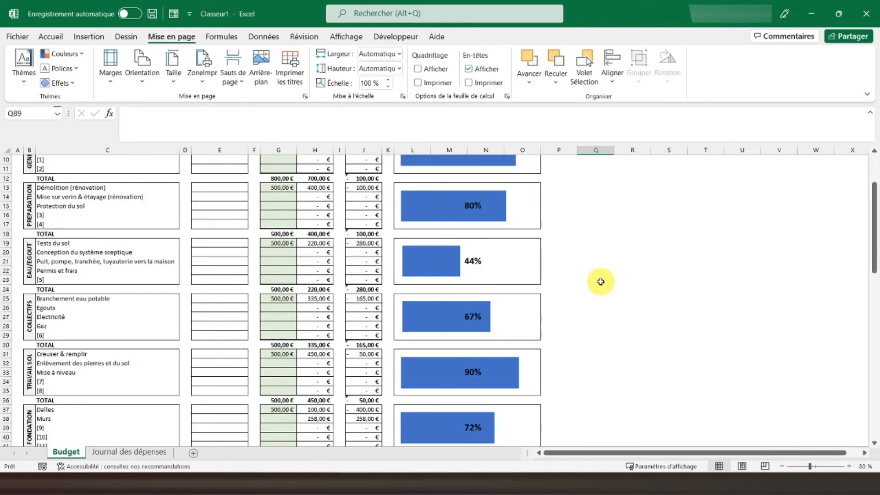
pyautogui.scroll(3, 600, 281)
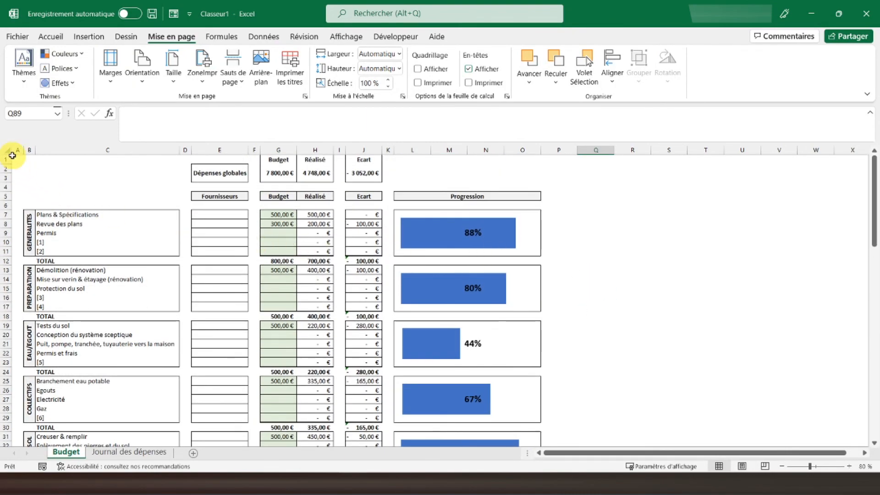
pyautogui.click(13, 158)
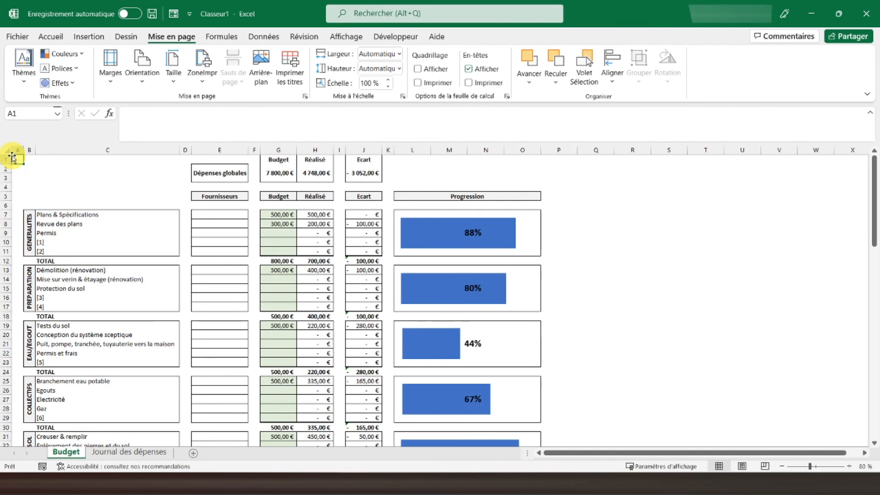